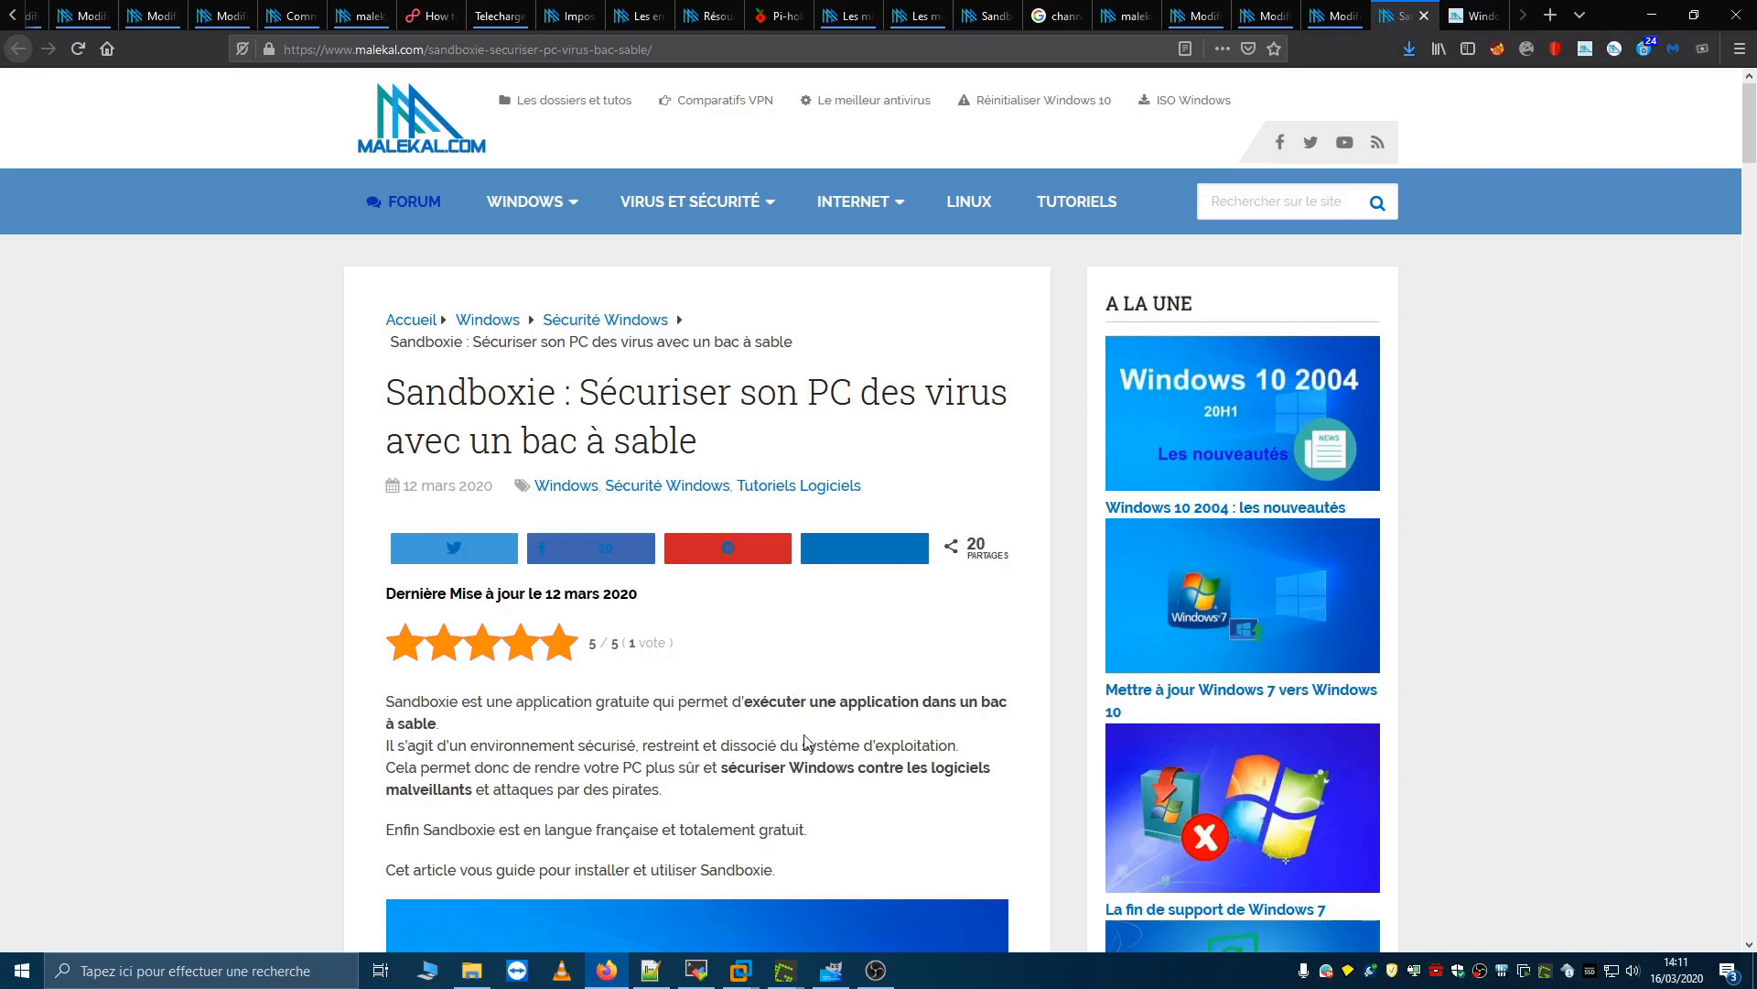
- Switch to the Windows 10 x64 virtual machine in VMware Workstation, display it full screen and move its browser window into view
left_click(739, 970)
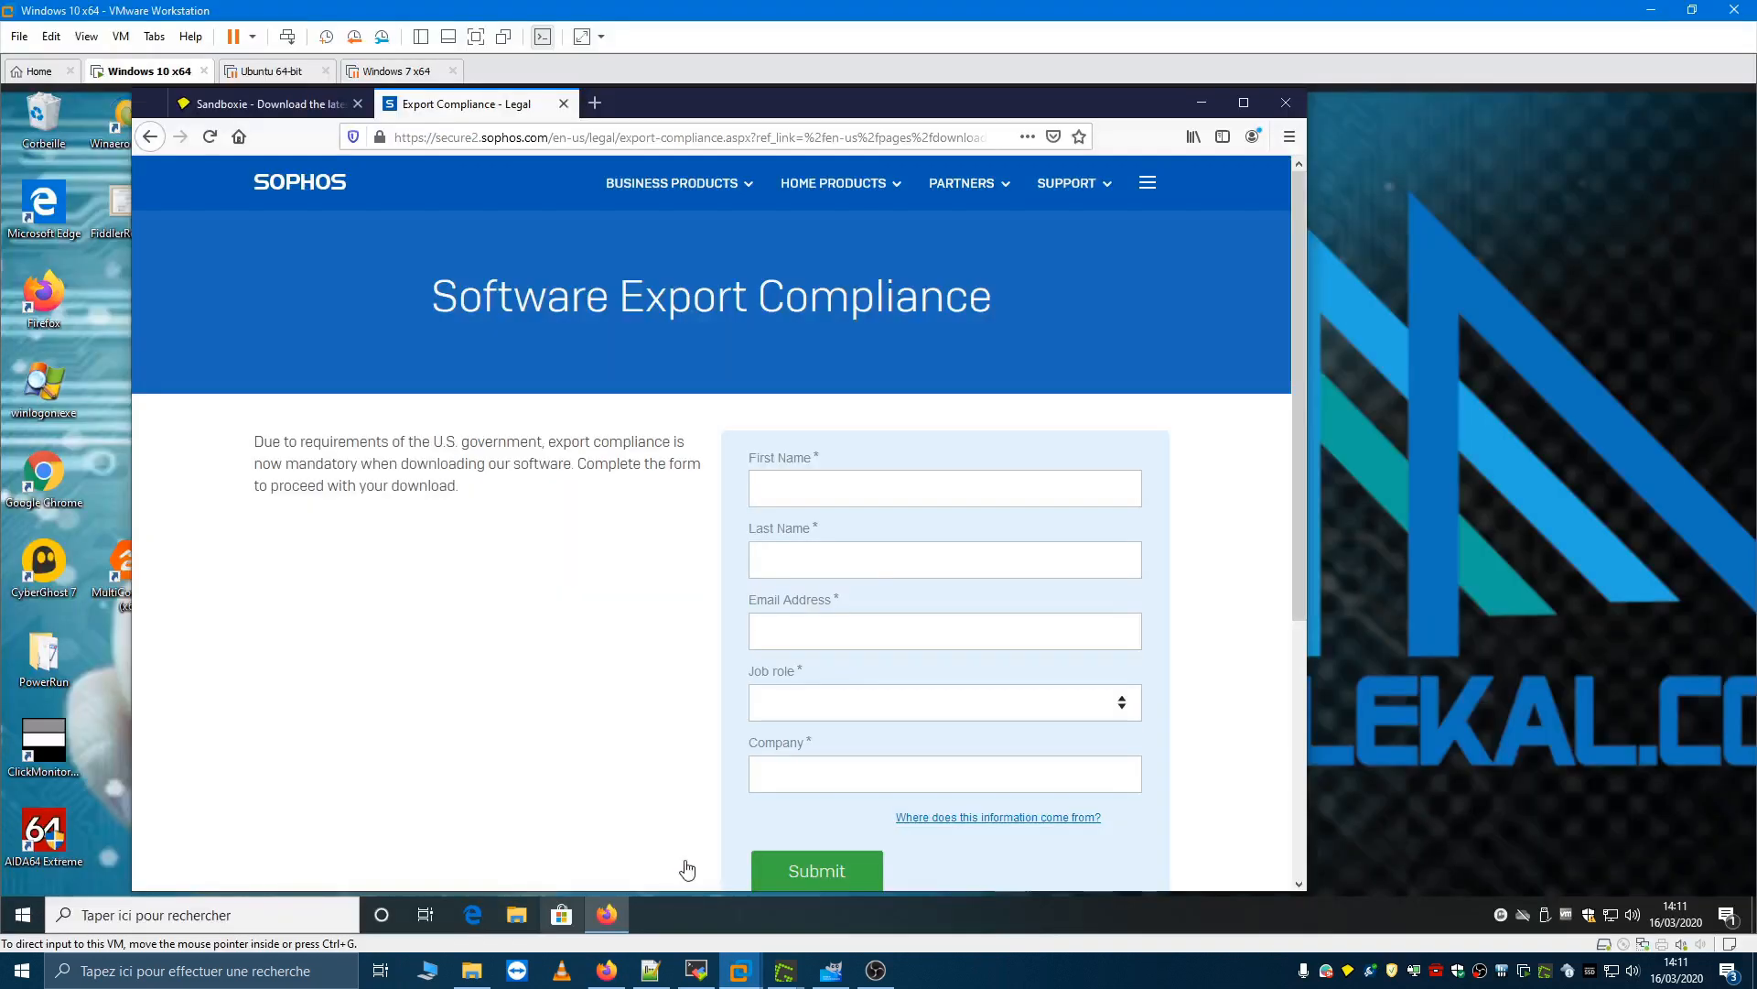
left_click(476, 37)
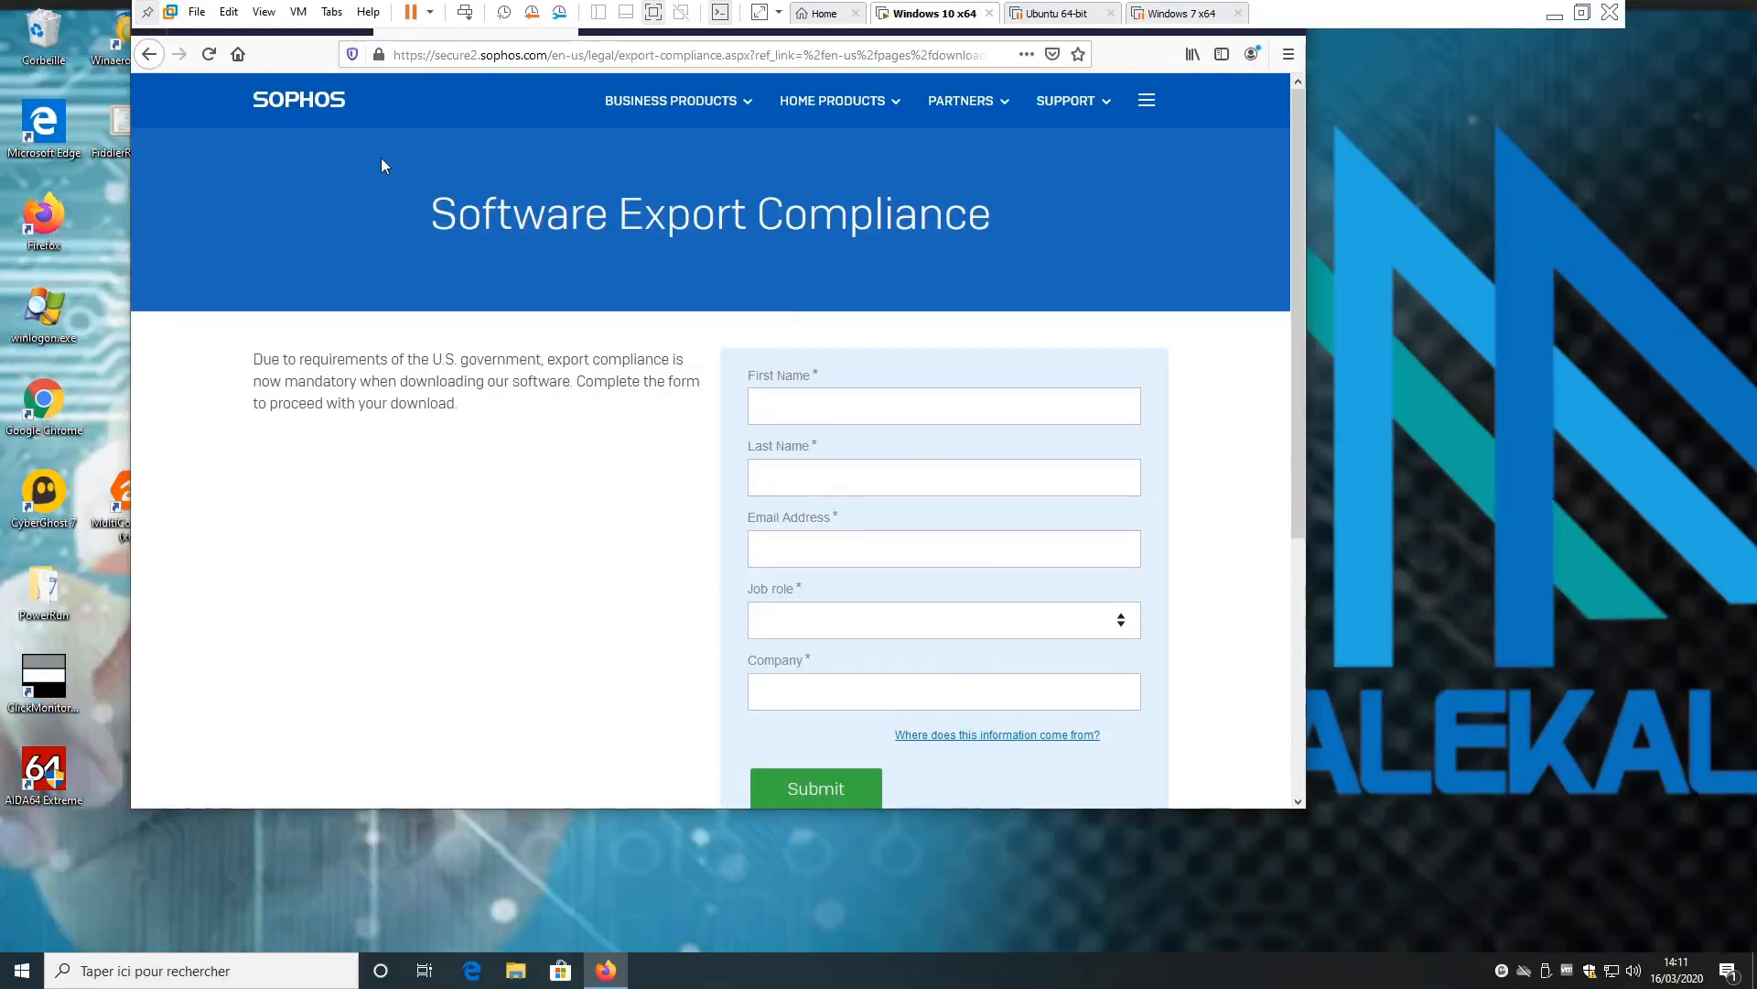
left_click_drag(908, 34, 955, 144)
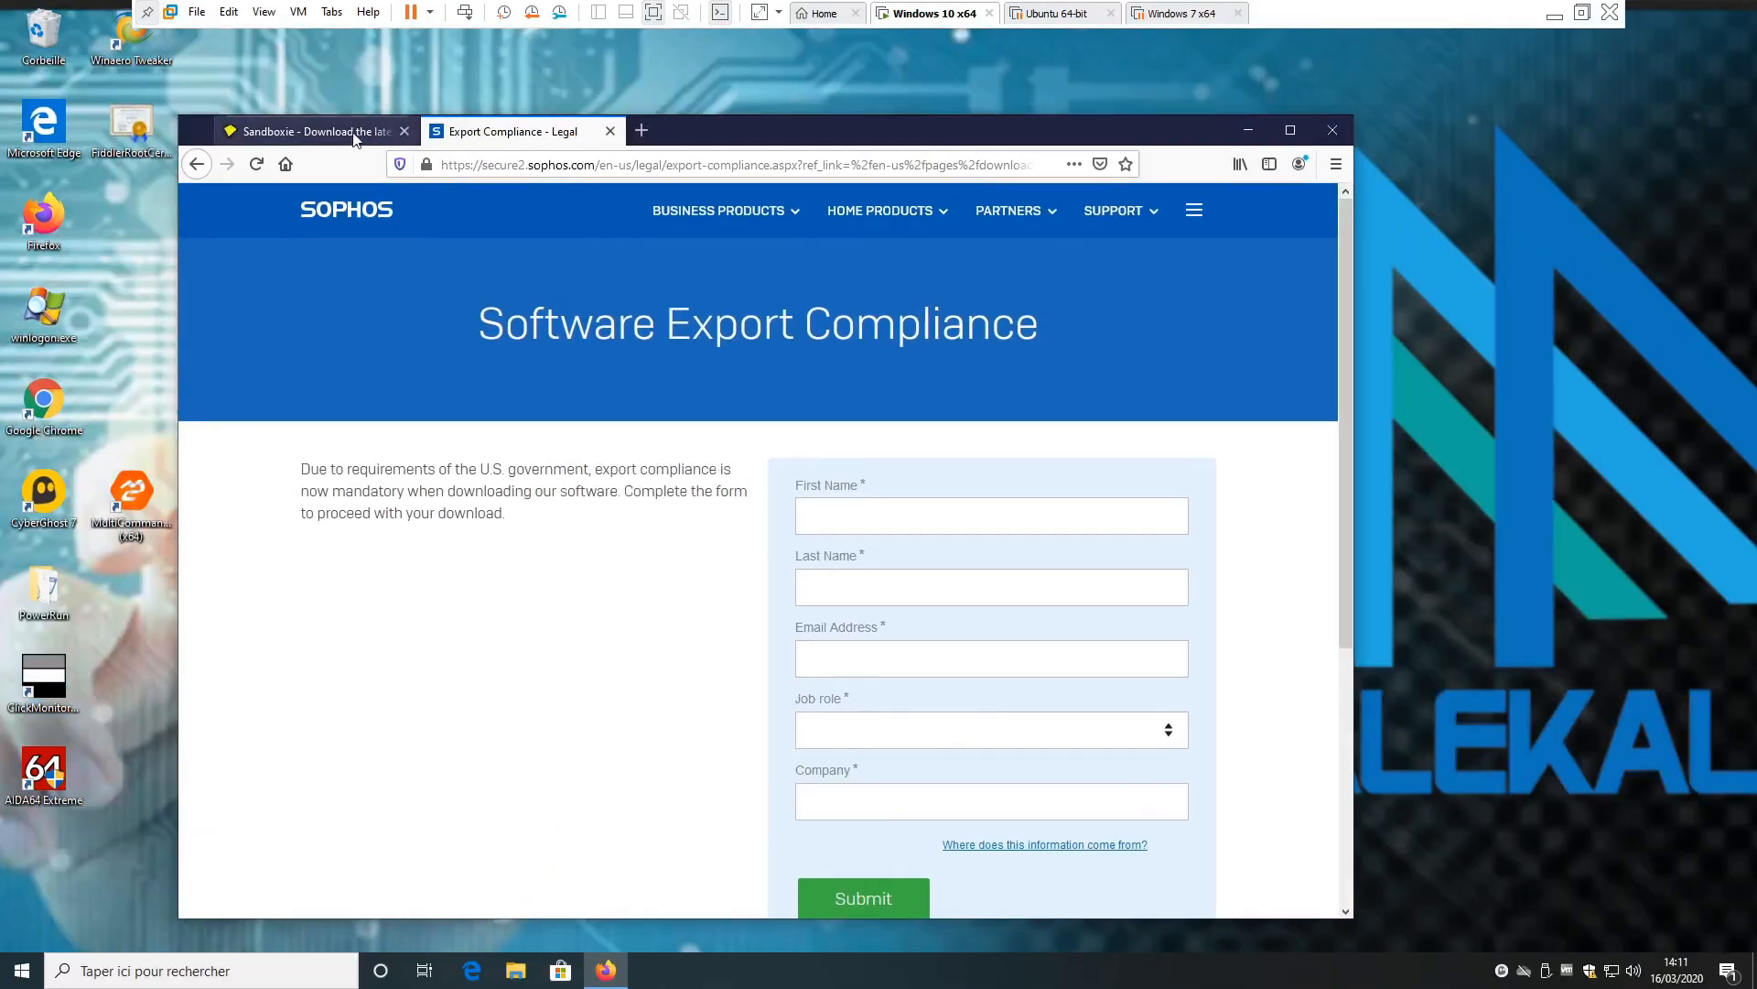
- Review the Sandboxie download page's request-form instructions alongside the Sophos export compliance form
left_click(362, 137)
scroll(665, 748, "up", 2)
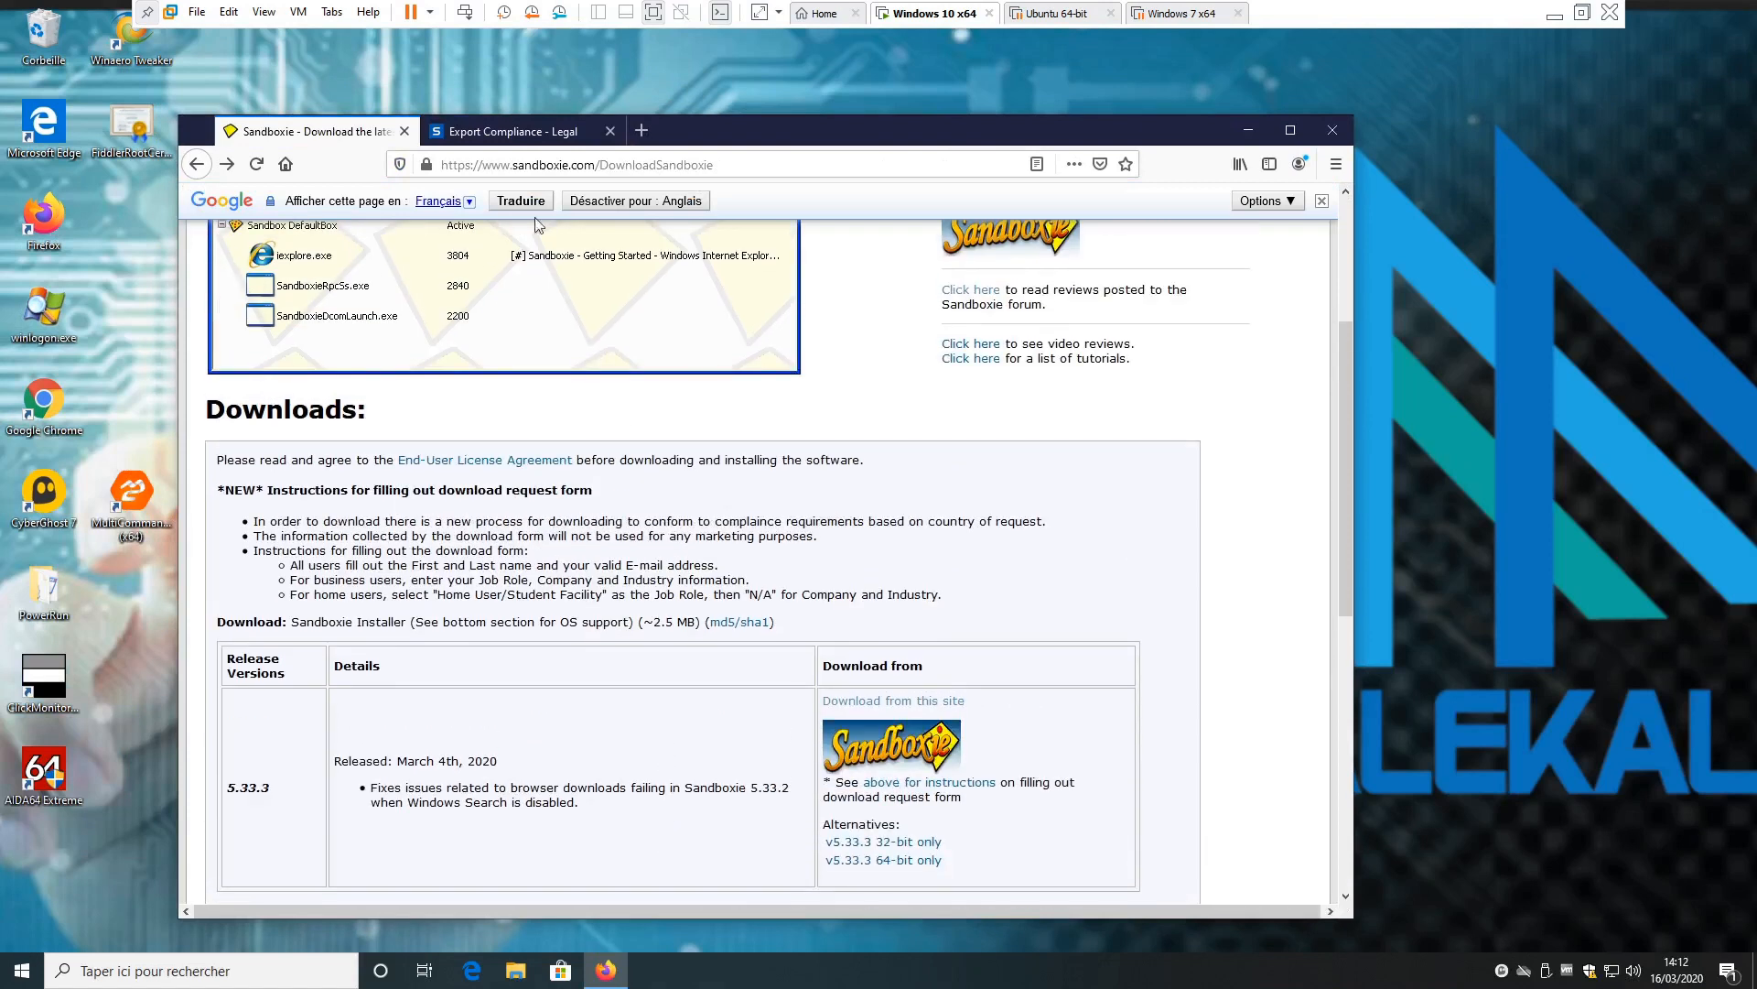
left_click(515, 131)
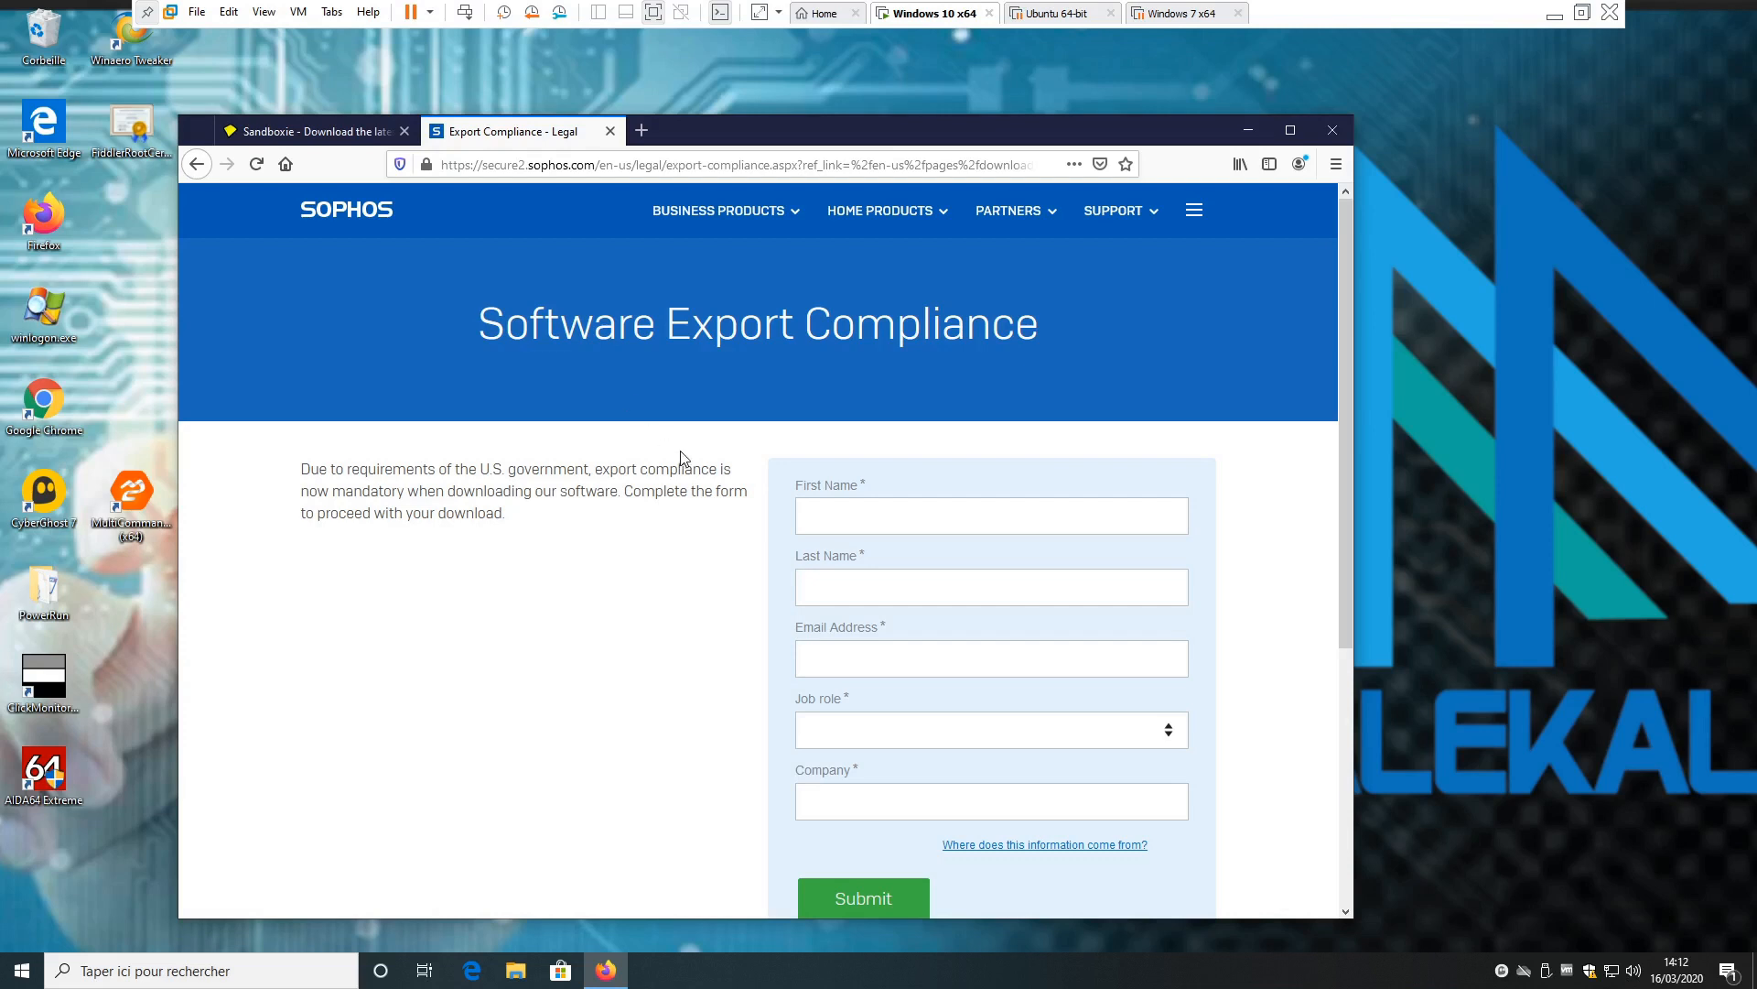
left_click(248, 147)
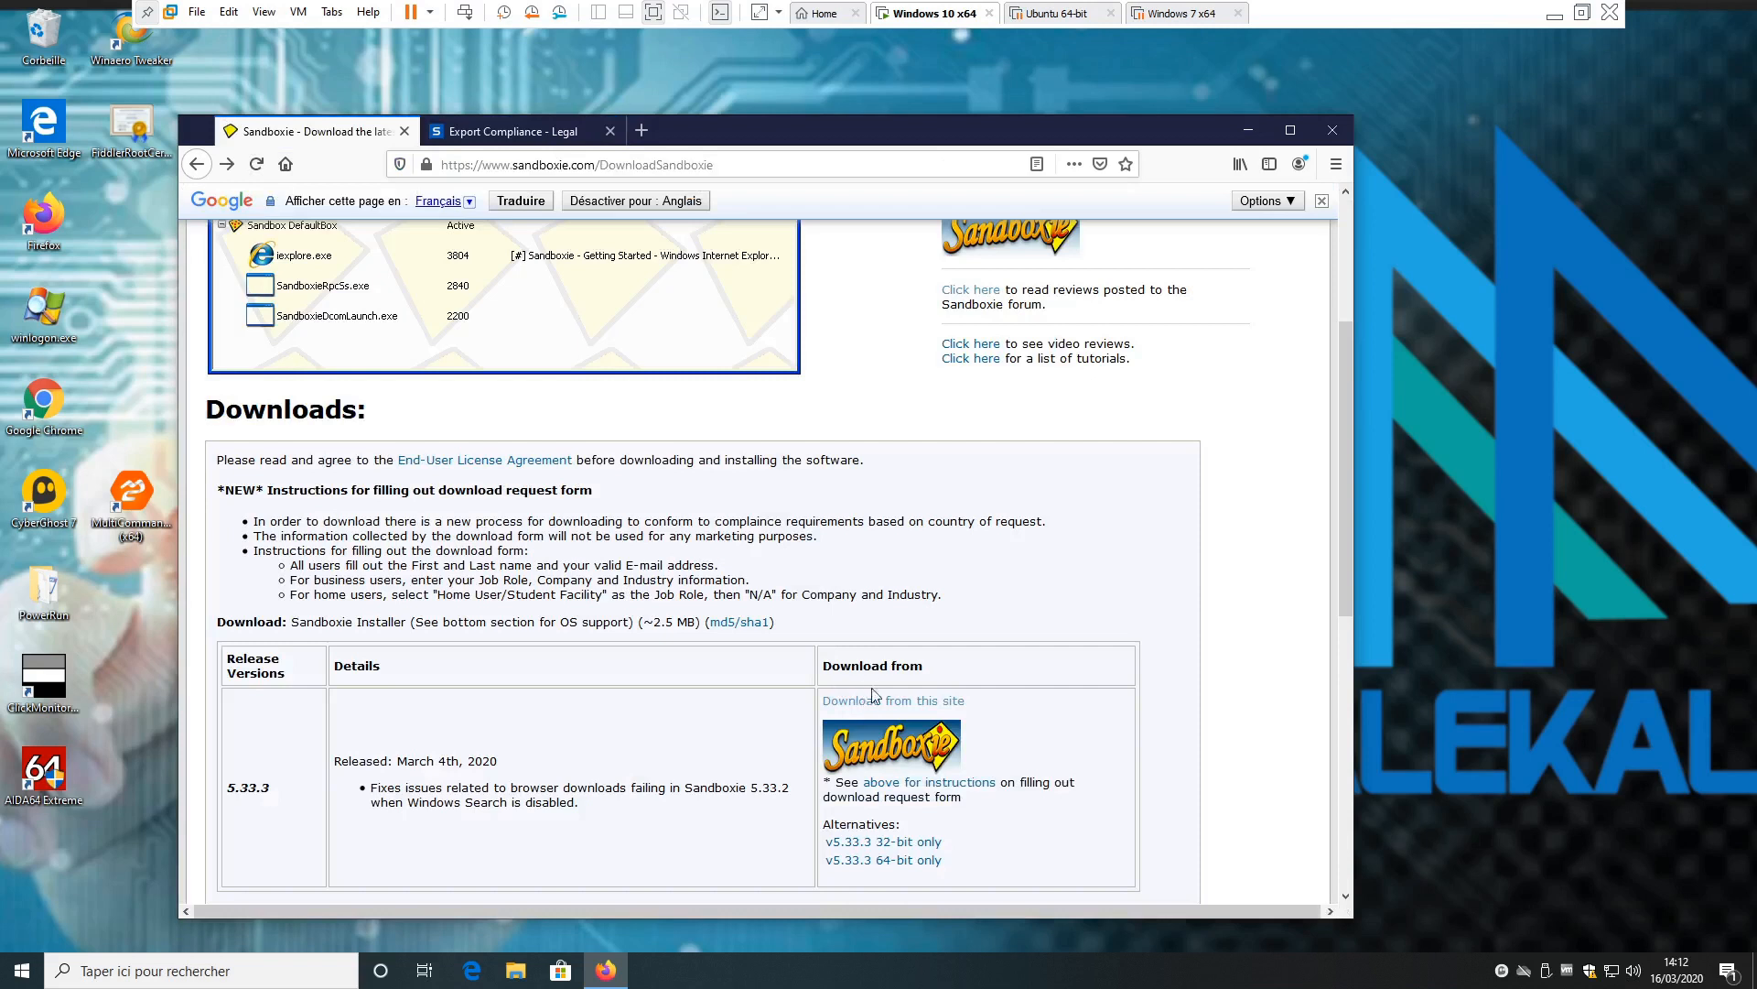
left_click(553, 139)
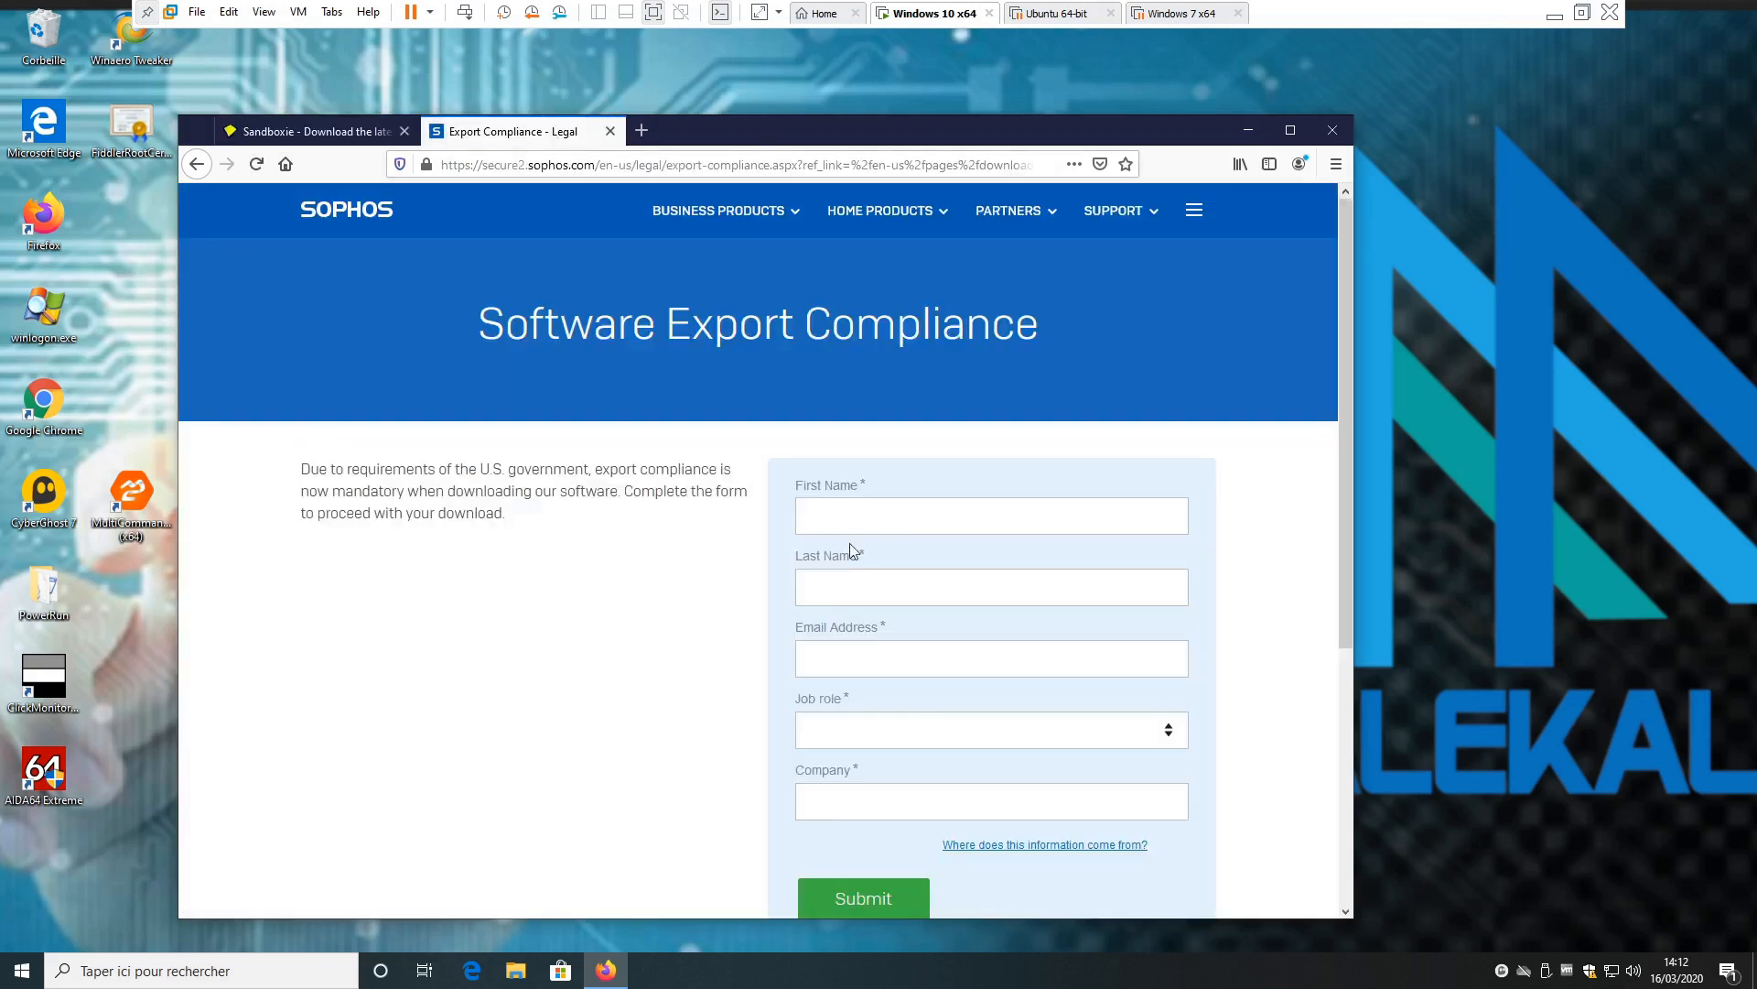
- Fill in the first name, last name and email address, with job role Non-IT Executive (CEO/CFO) and company dsfsdf
type("dscfsdv")
key("Tab")
type("dsfsdfds")
key("Tab")
type("sdfdsfs@sdfsdf.com")
key("Tab")
left_click(912, 737)
left_click(915, 628)
key("Tab")
type("dsfsdf")
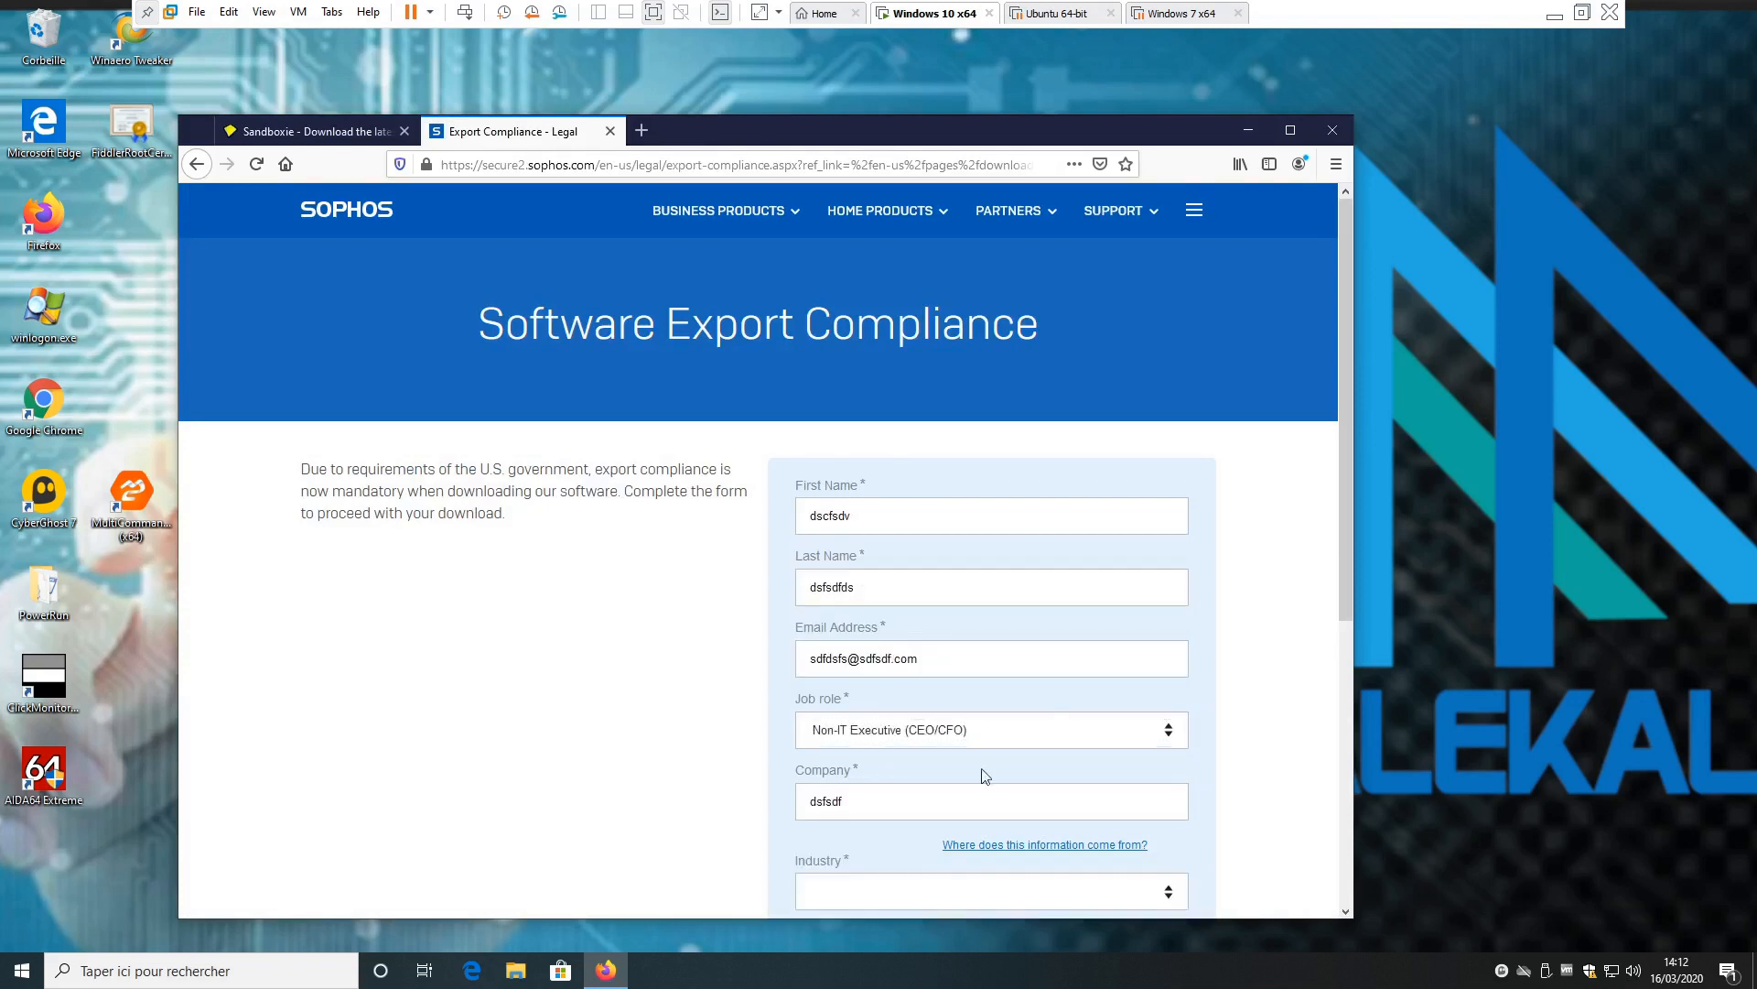
- Choose ISP as the industry and submit the export compliance form
scroll(942, 738, "down", 3)
left_click(987, 615)
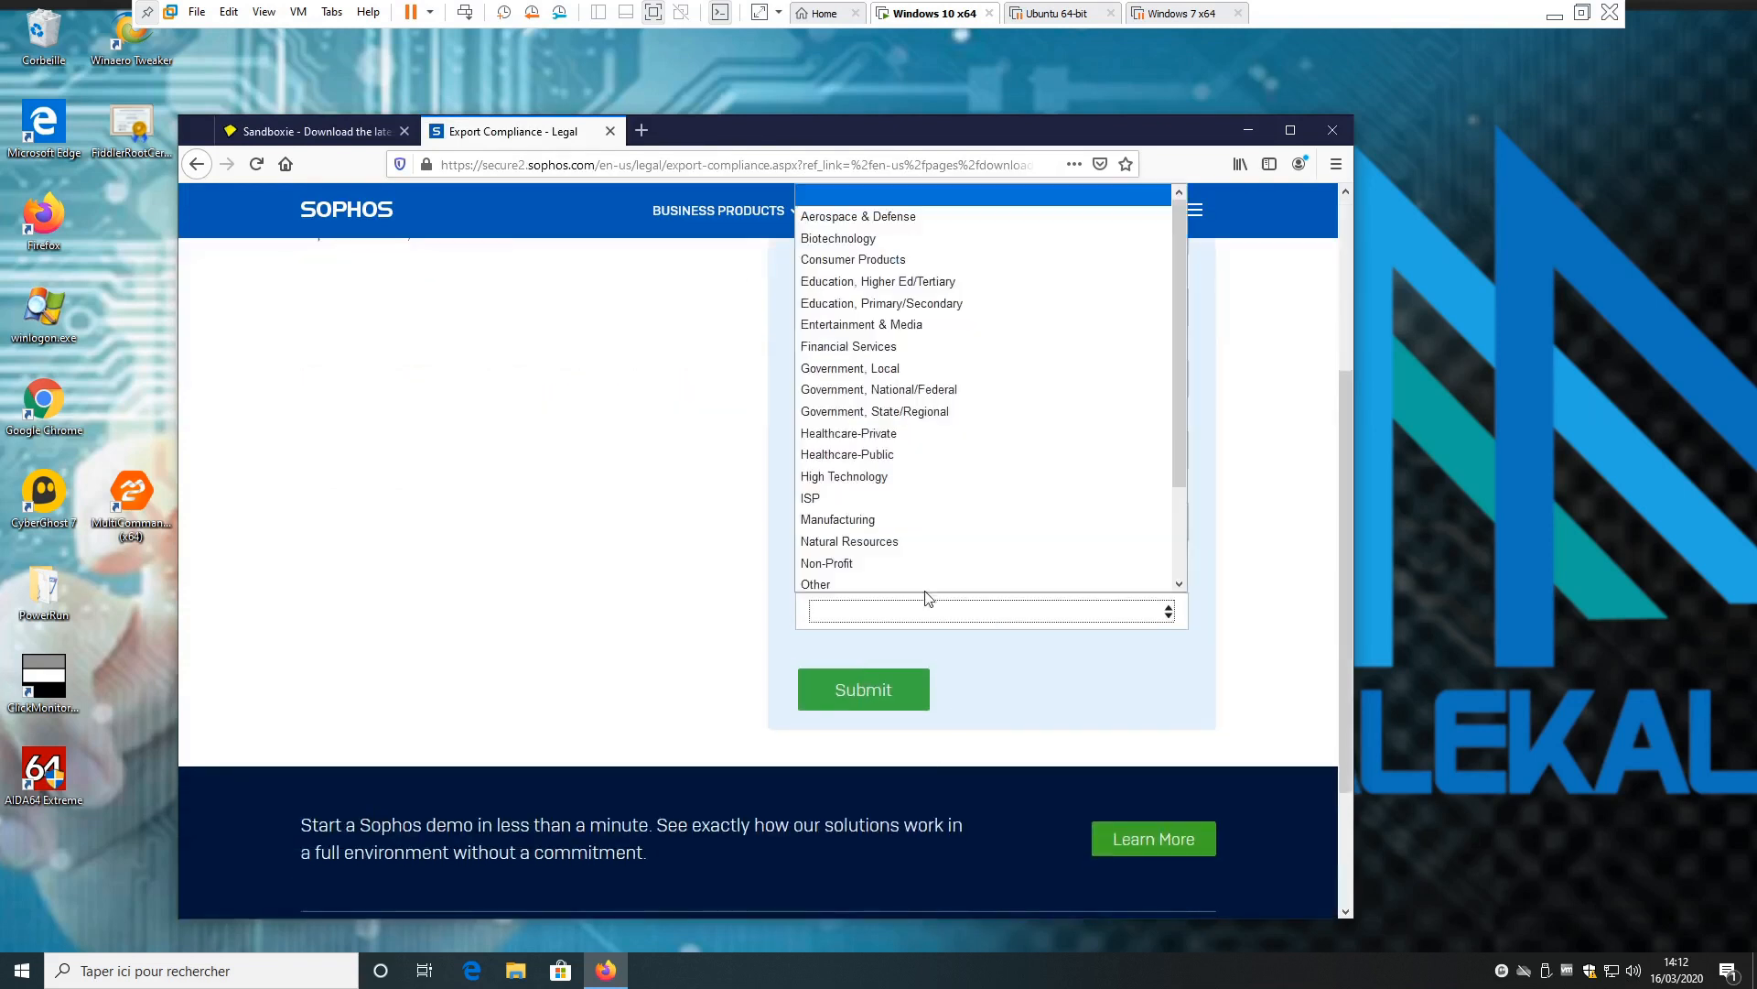
left_click(895, 494)
left_click(882, 675)
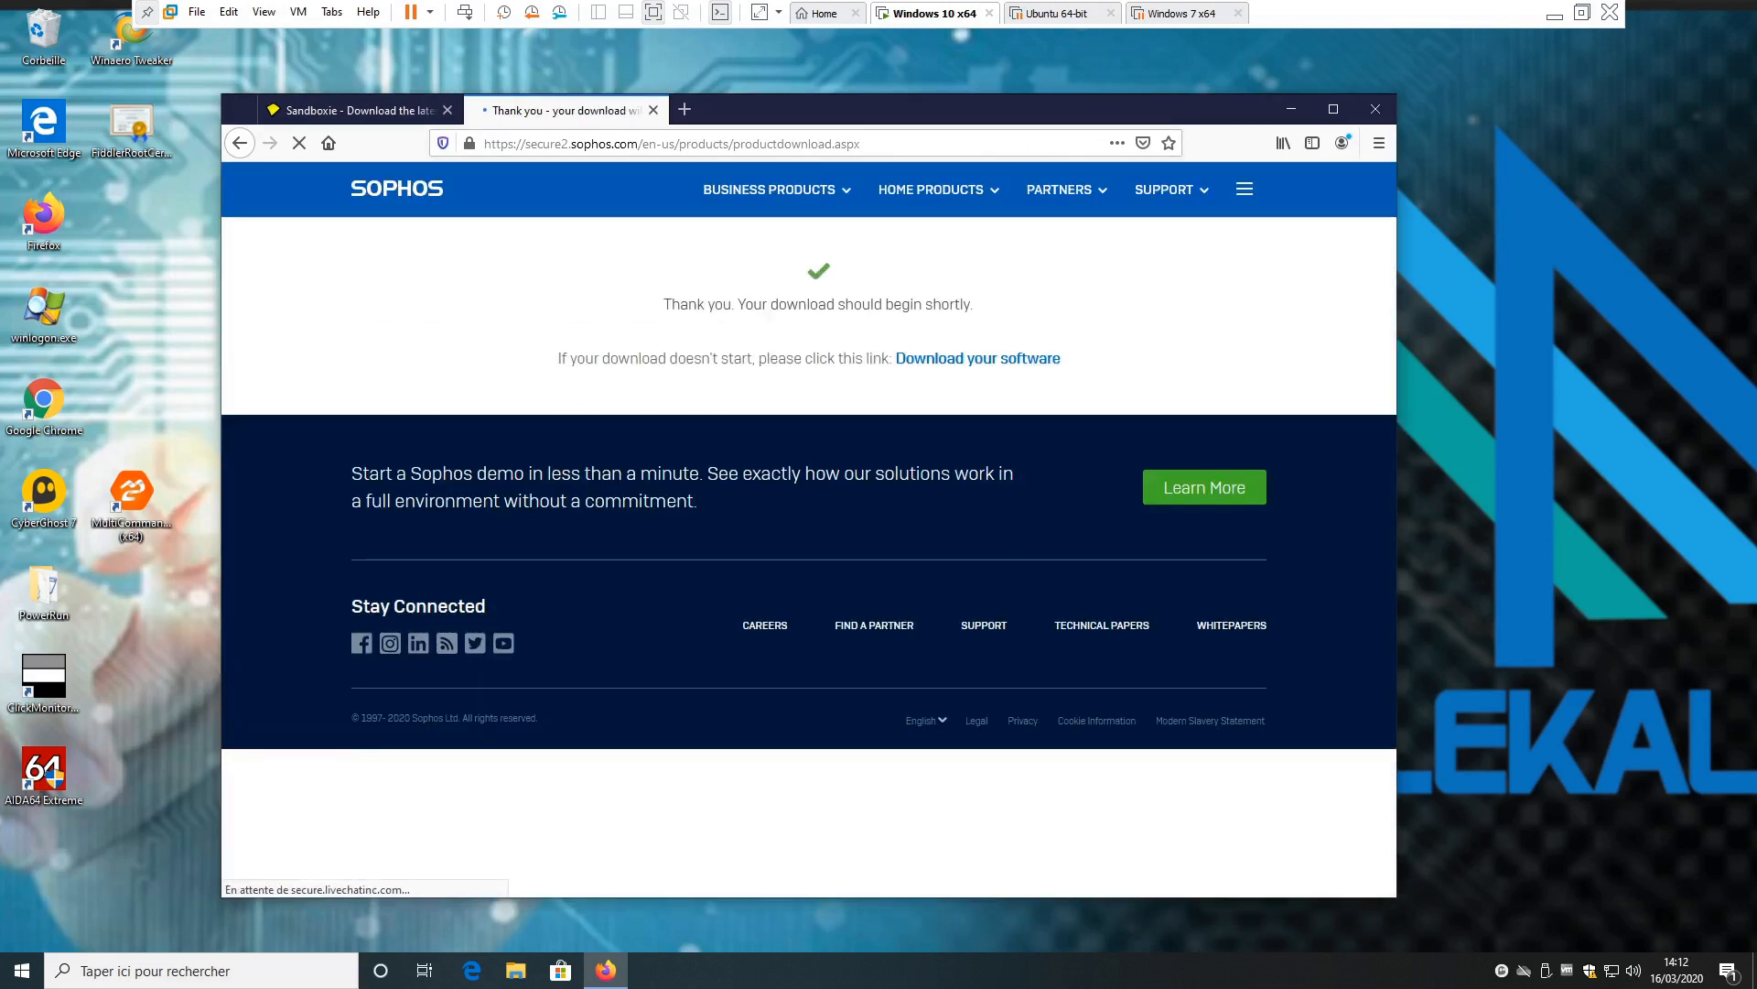
- Download SandboxieInstall-533-3.exe and run it, allowing it to make changes to the device
left_click(999, 366)
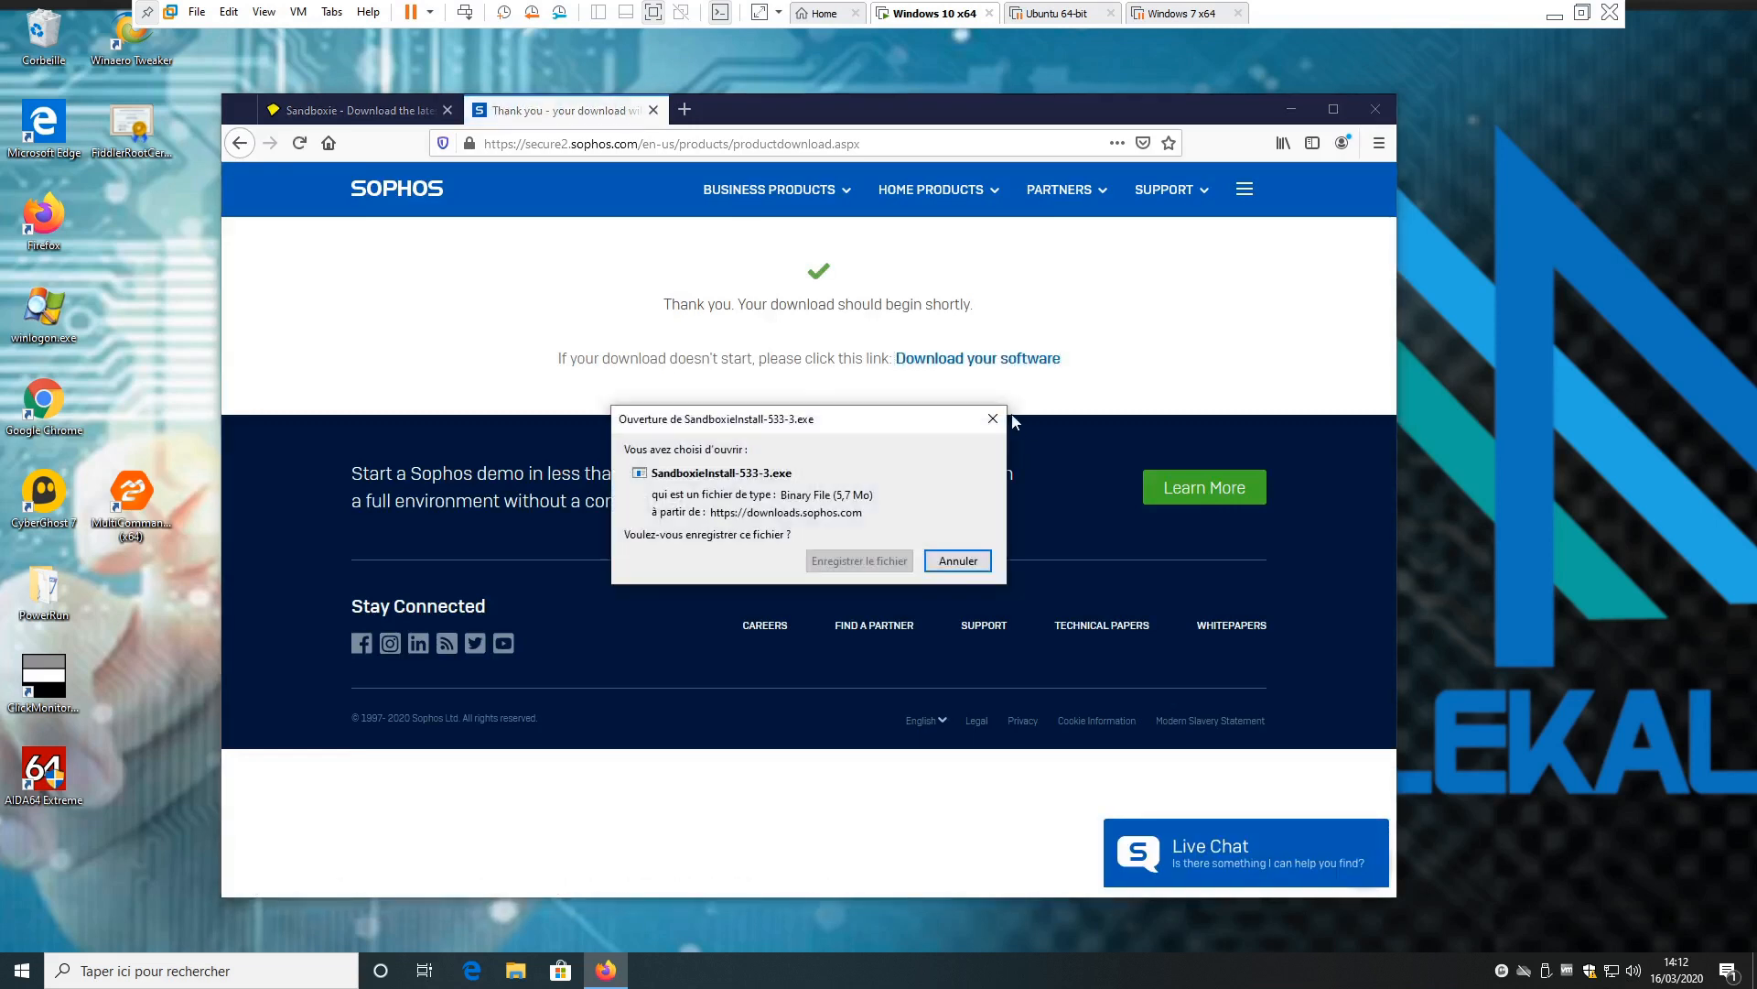
left_click(861, 560)
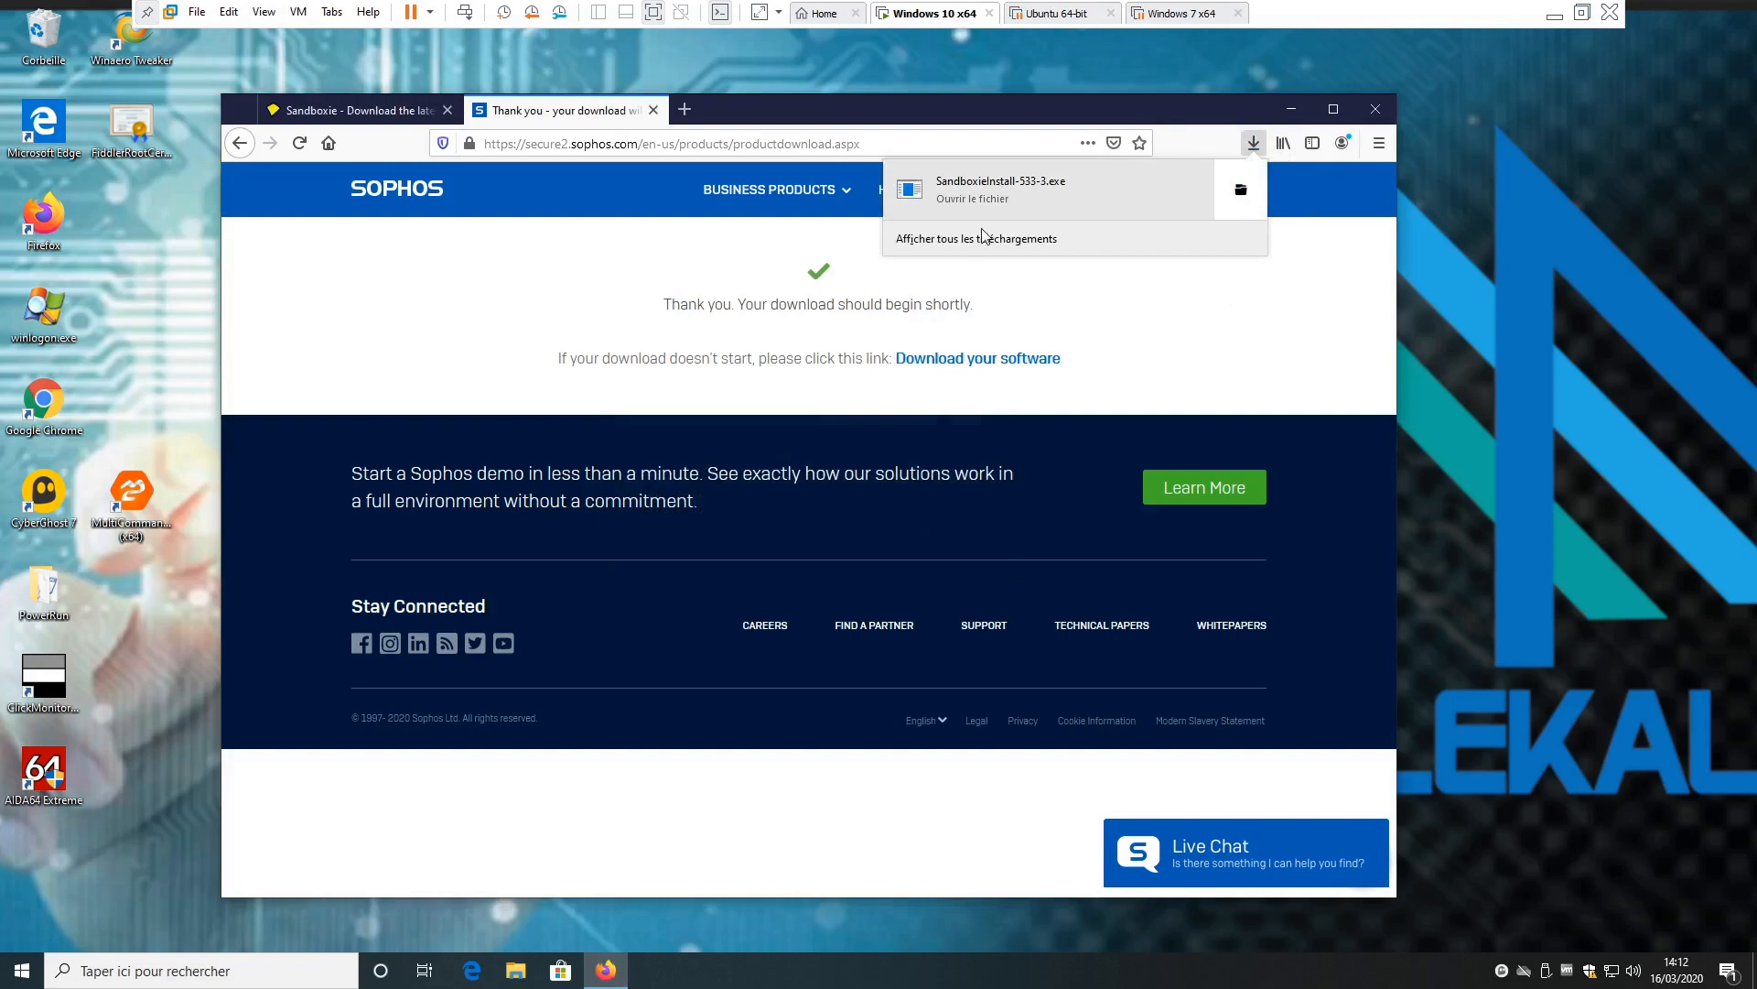
left_click(986, 191)
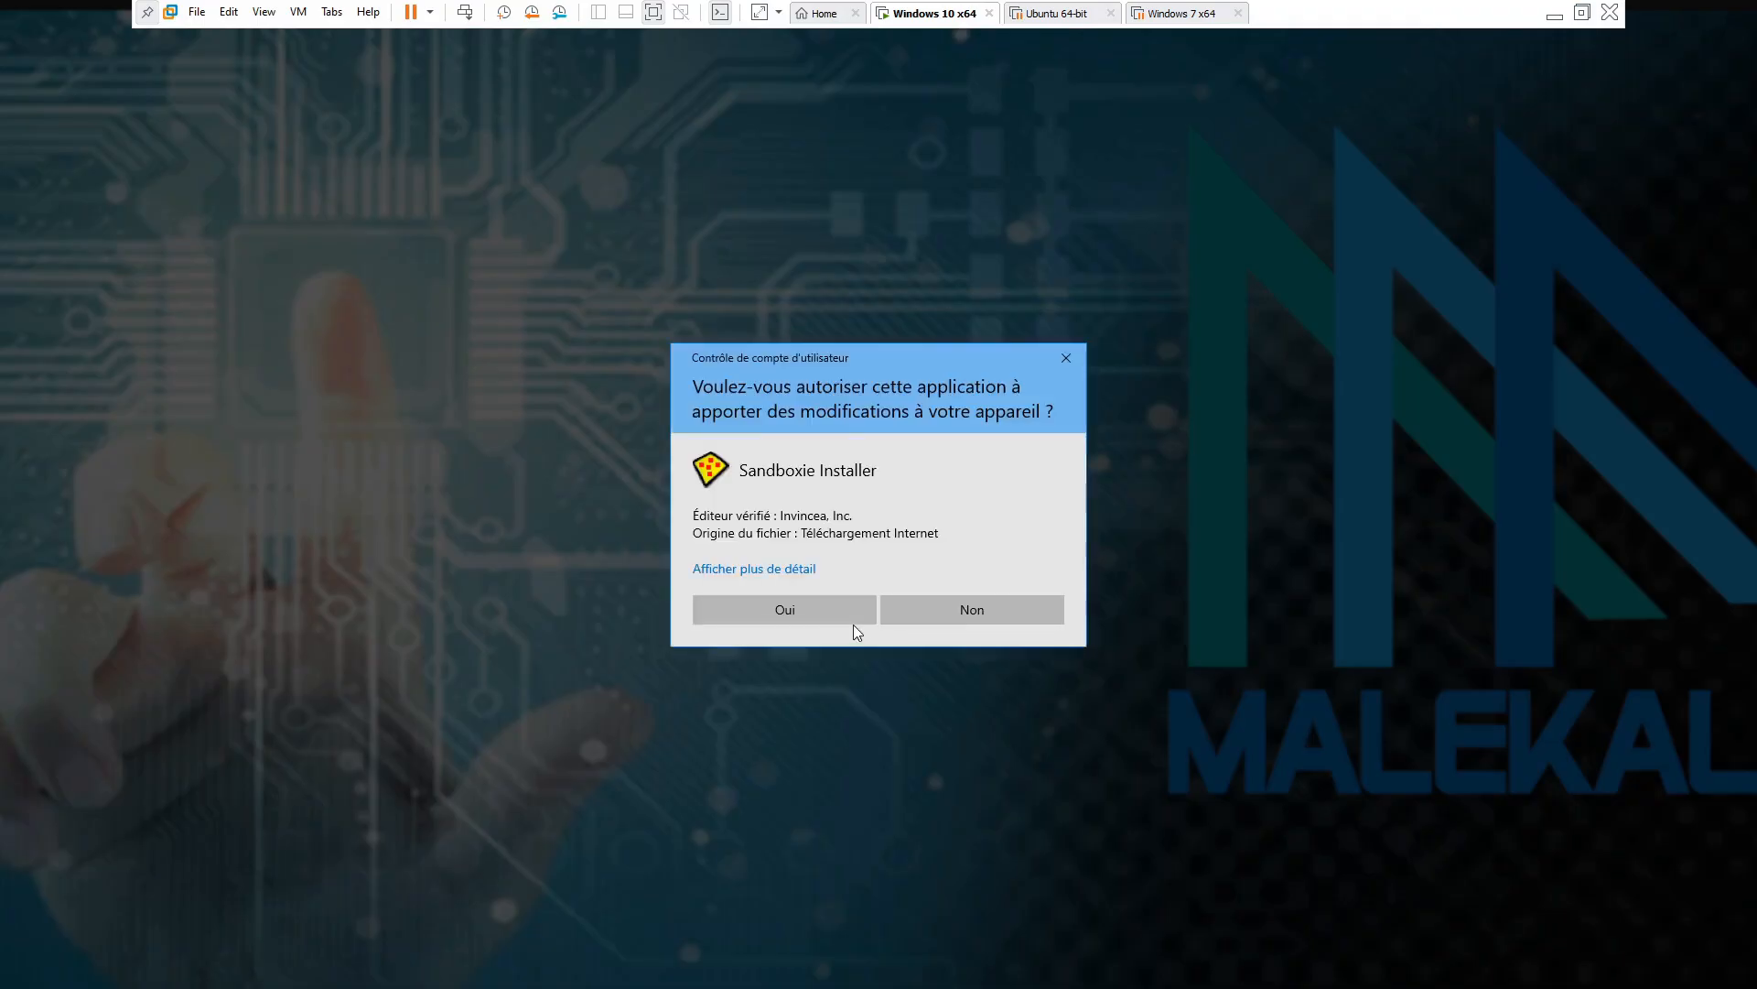
left_click(849, 615)
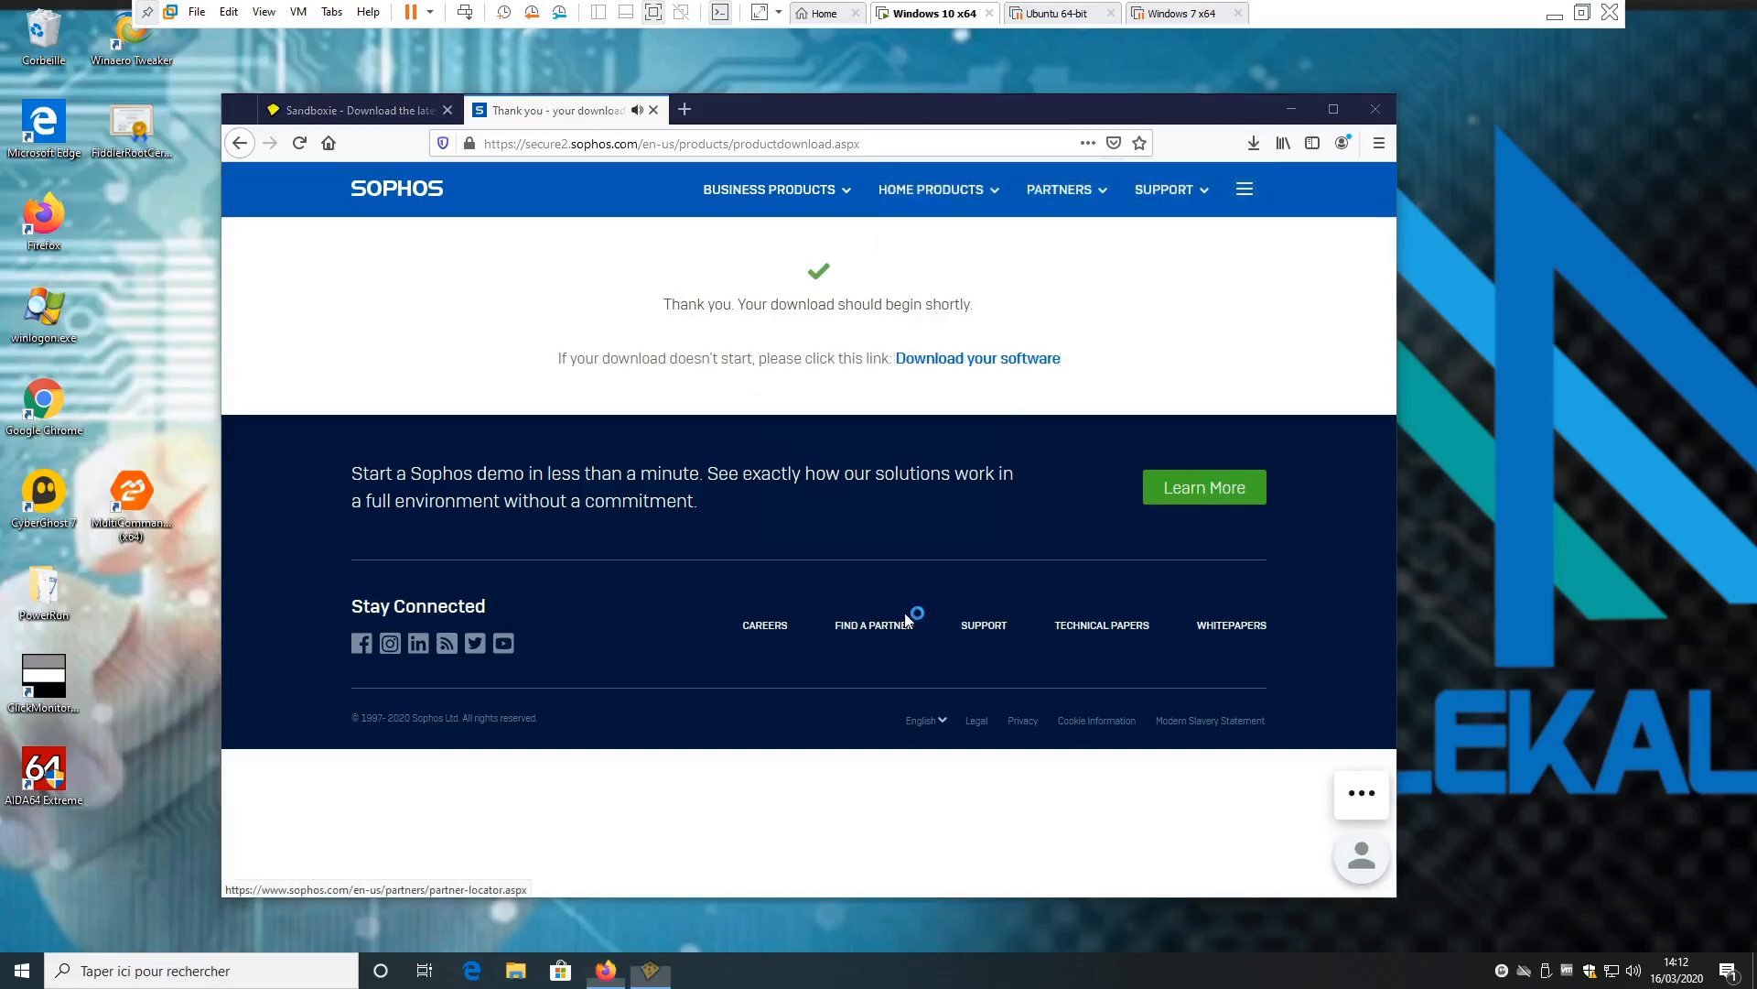
- Set the Sandboxie installer language to French, and accept the licence to start the installation
left_click(894, 504)
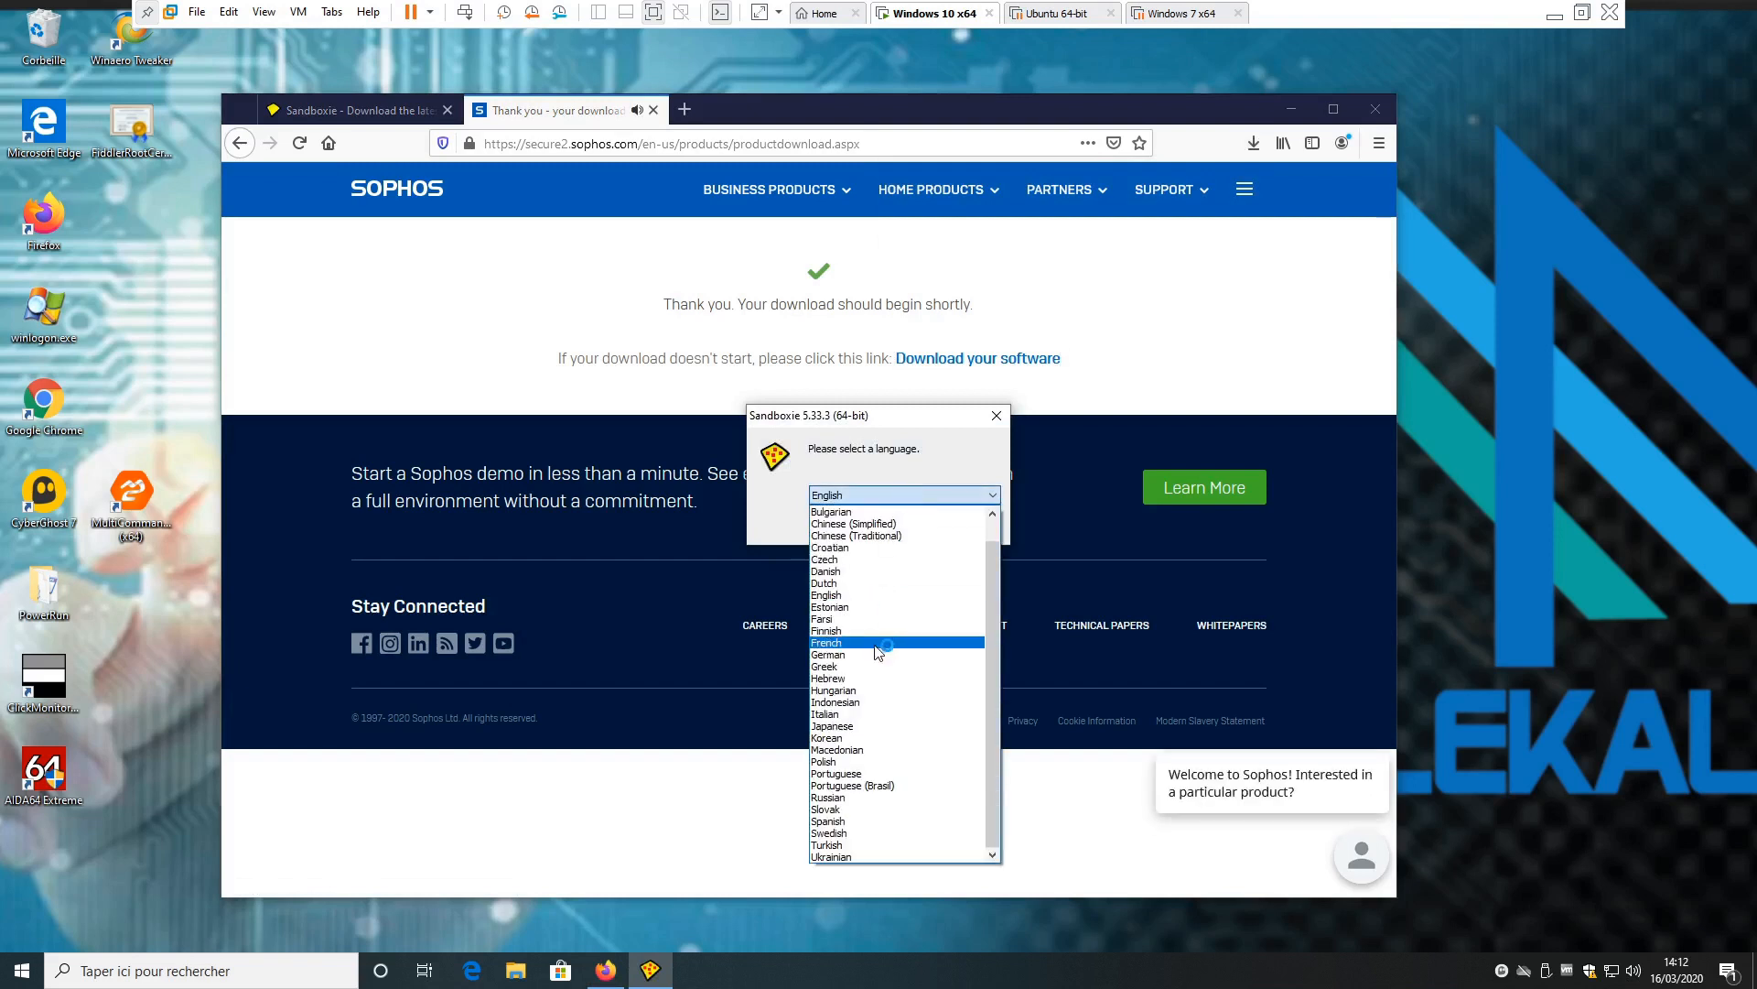
left_click(886, 631)
left_click(883, 529)
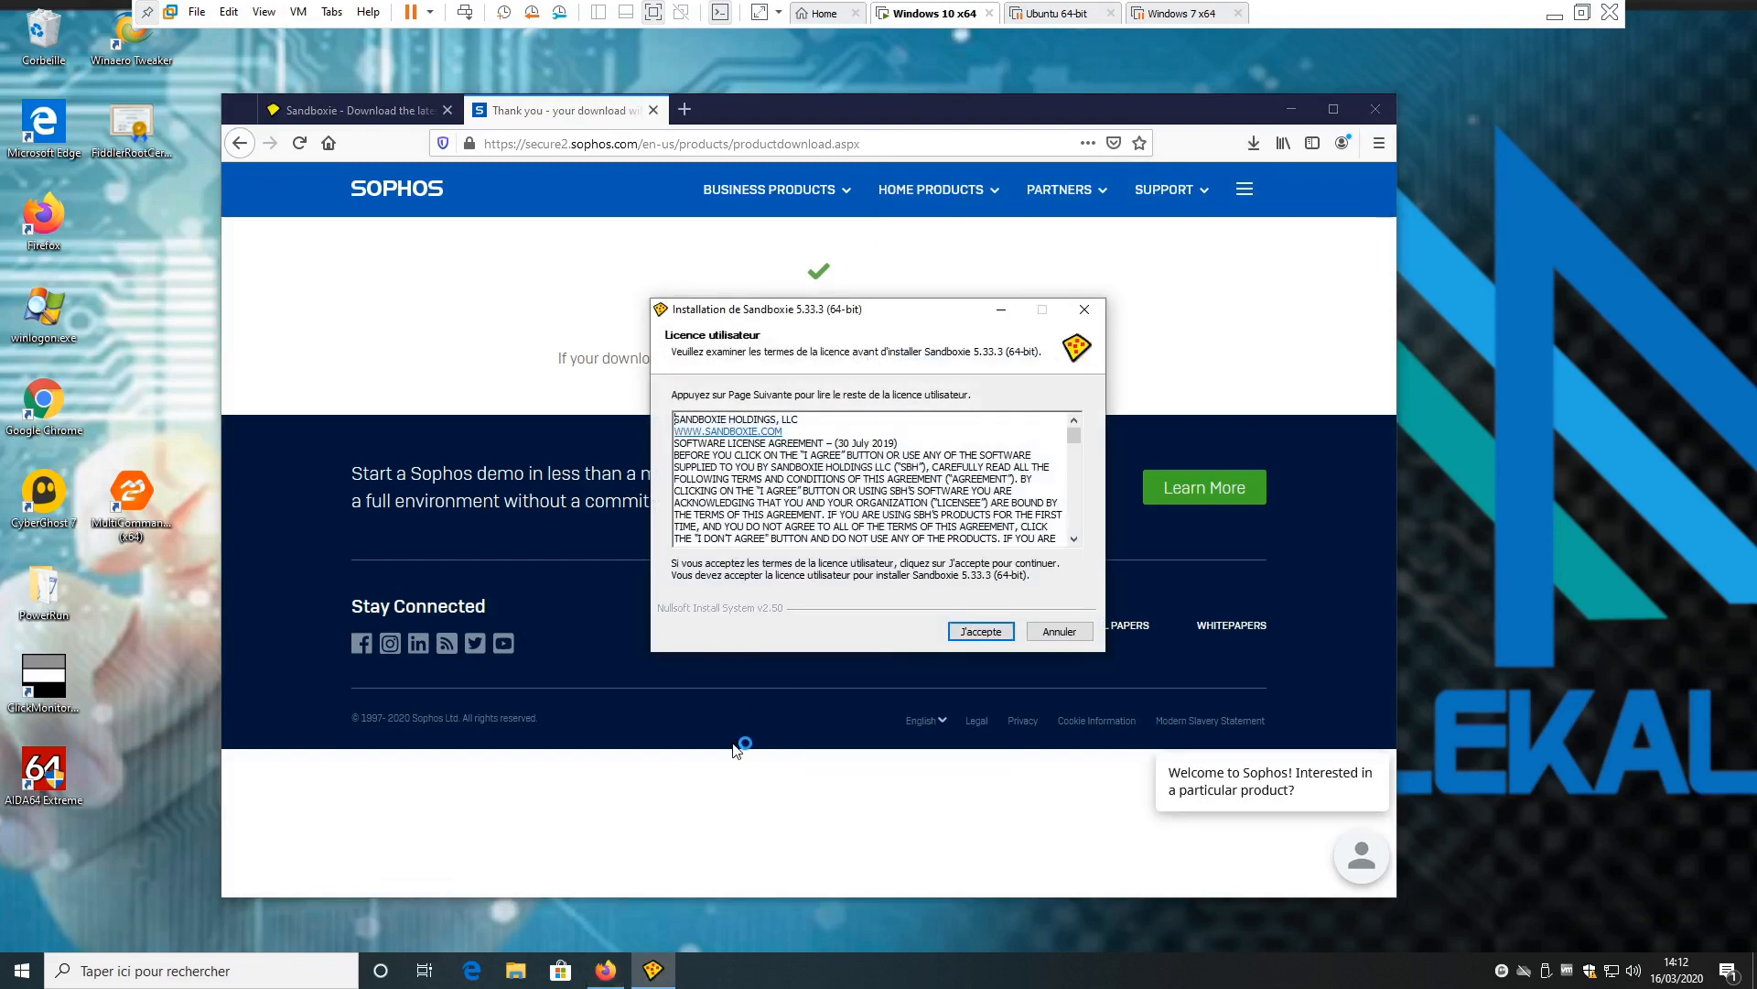
left_click(981, 633)
left_click(991, 631)
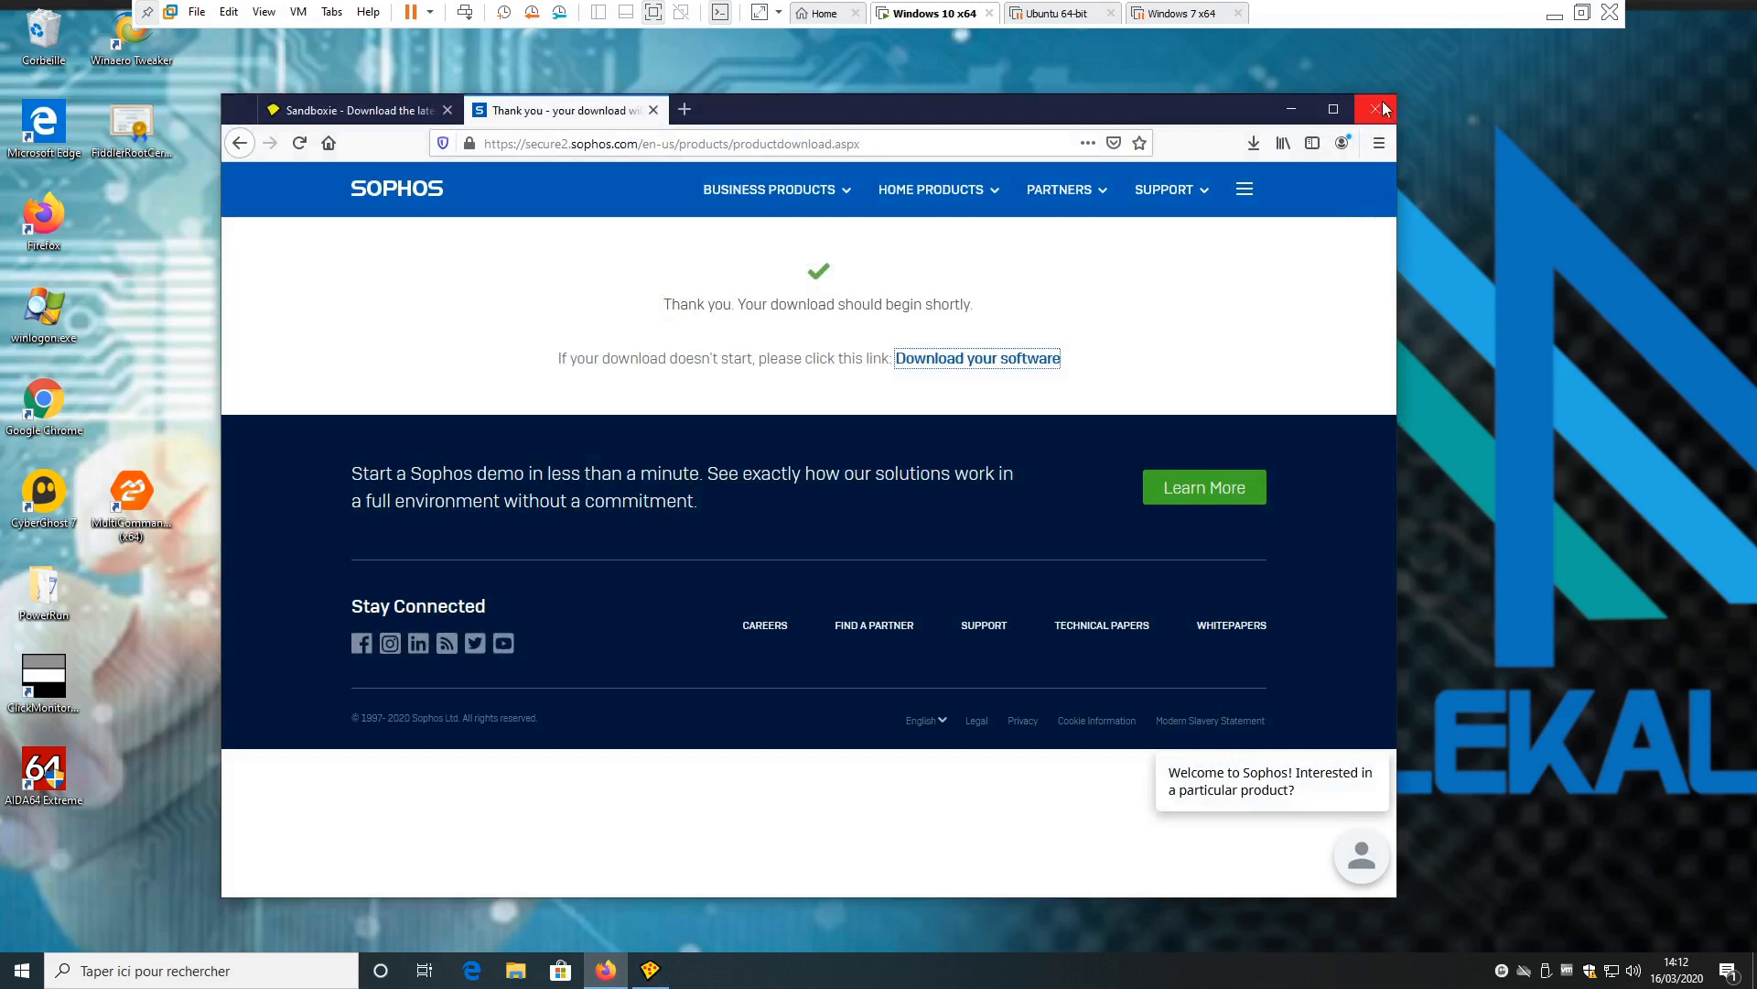
- Close the browser with all its tabs and complete the Sandboxie installation, including the system-level driver
left_click(1383, 109)
left_click(722, 537)
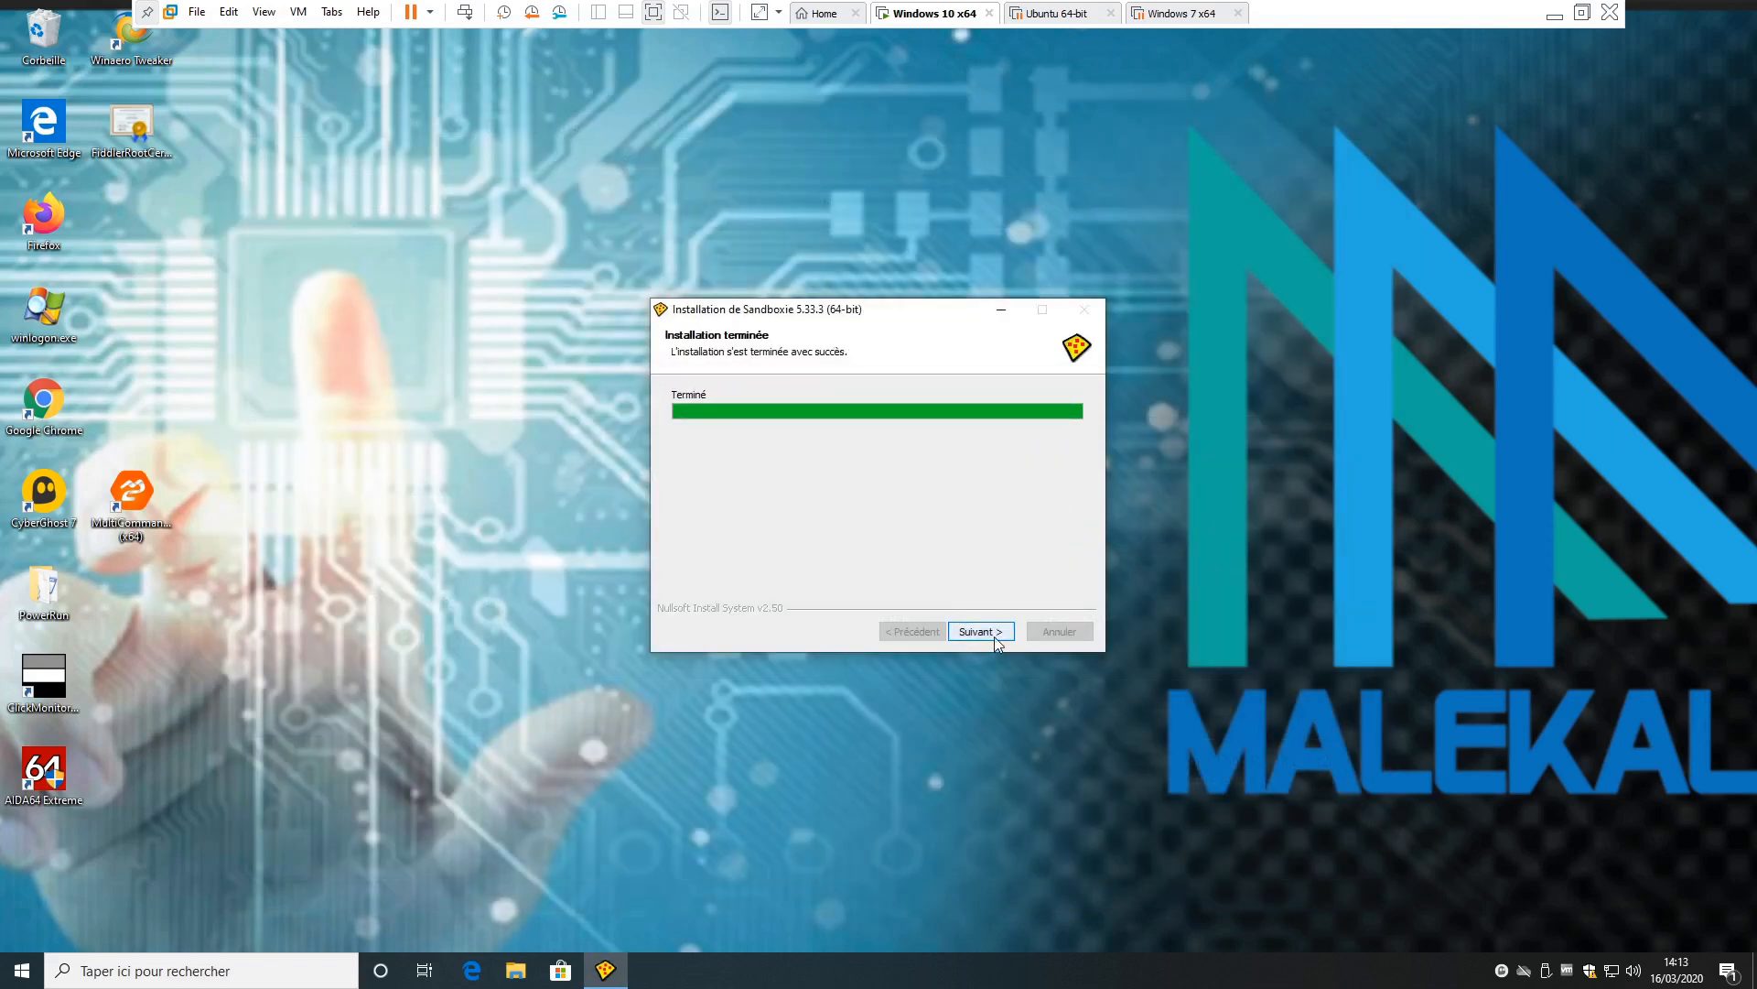
left_click(996, 638)
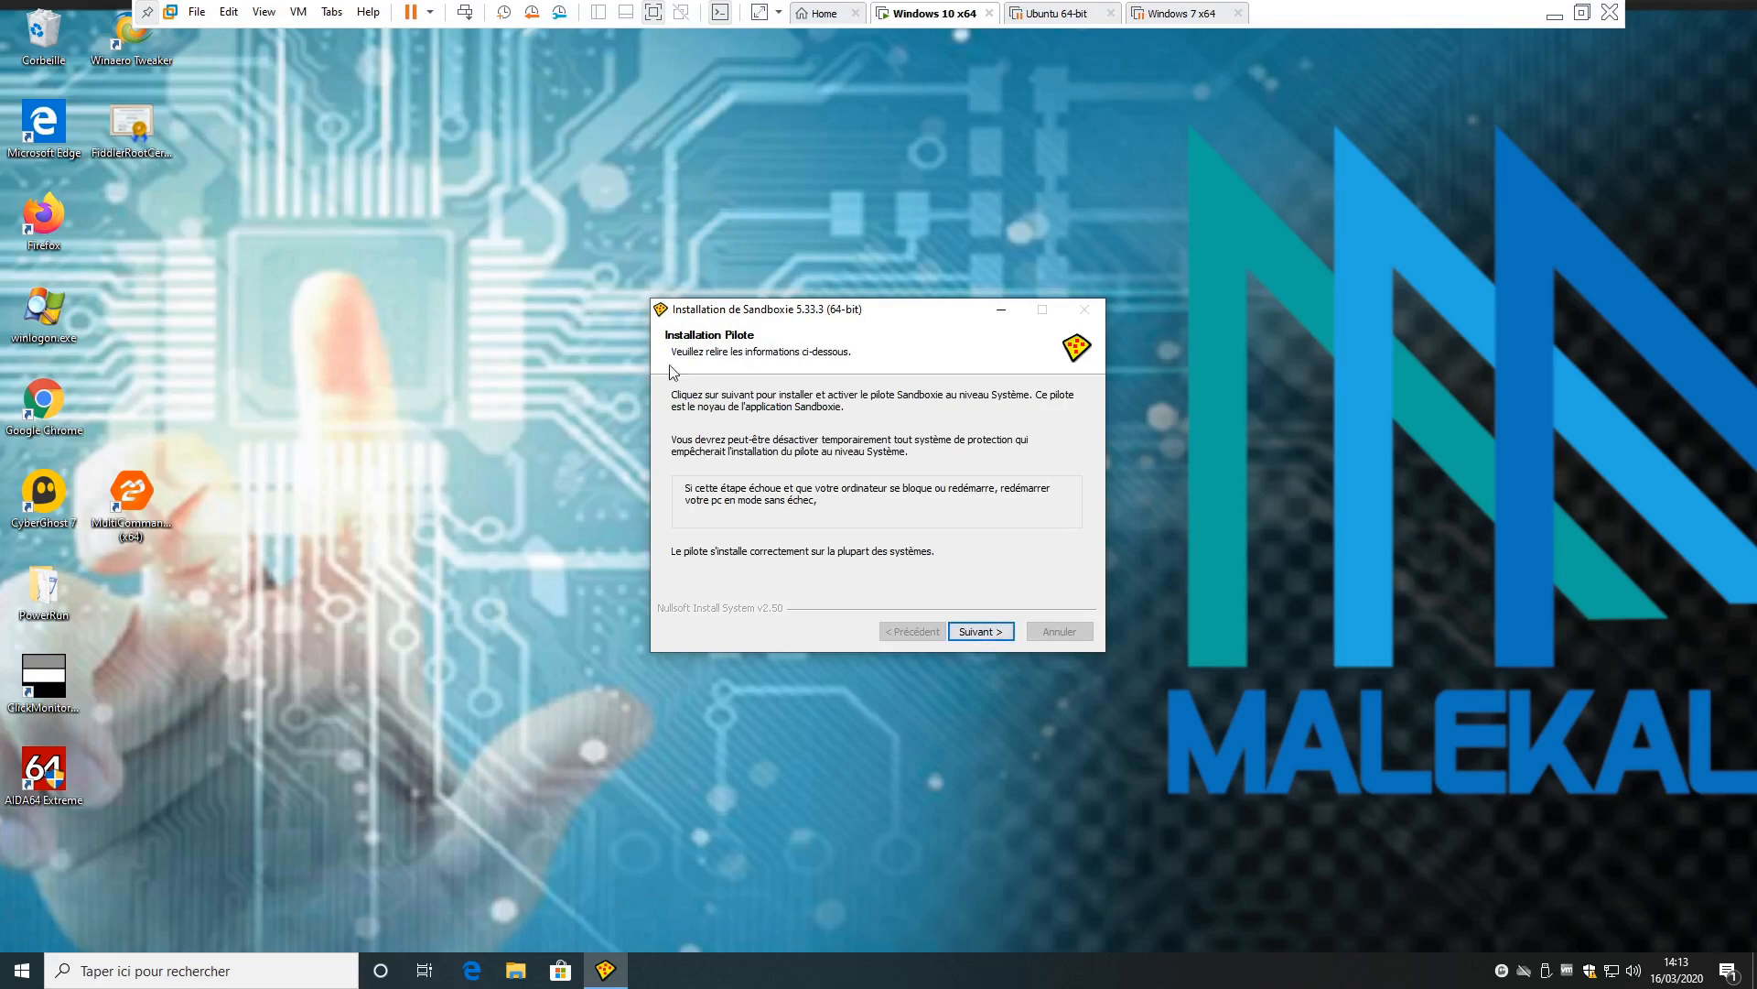
left_click_drag(911, 313, 752, 313)
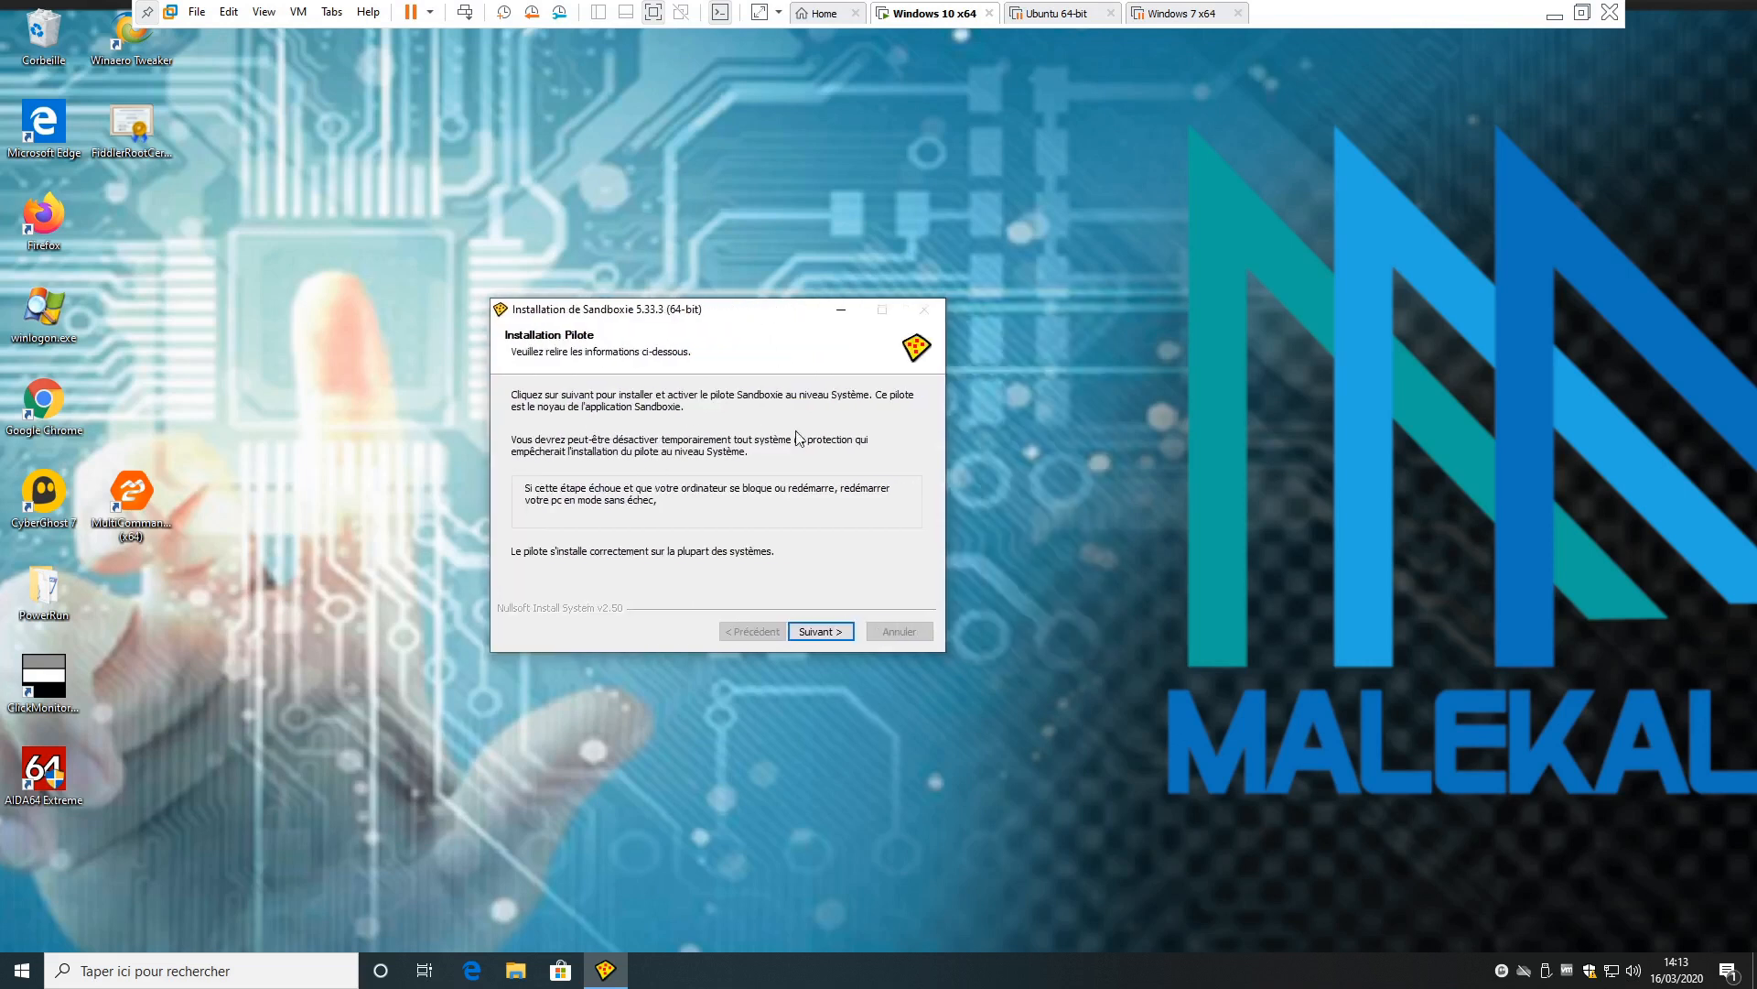
left_click(837, 635)
left_click(837, 636)
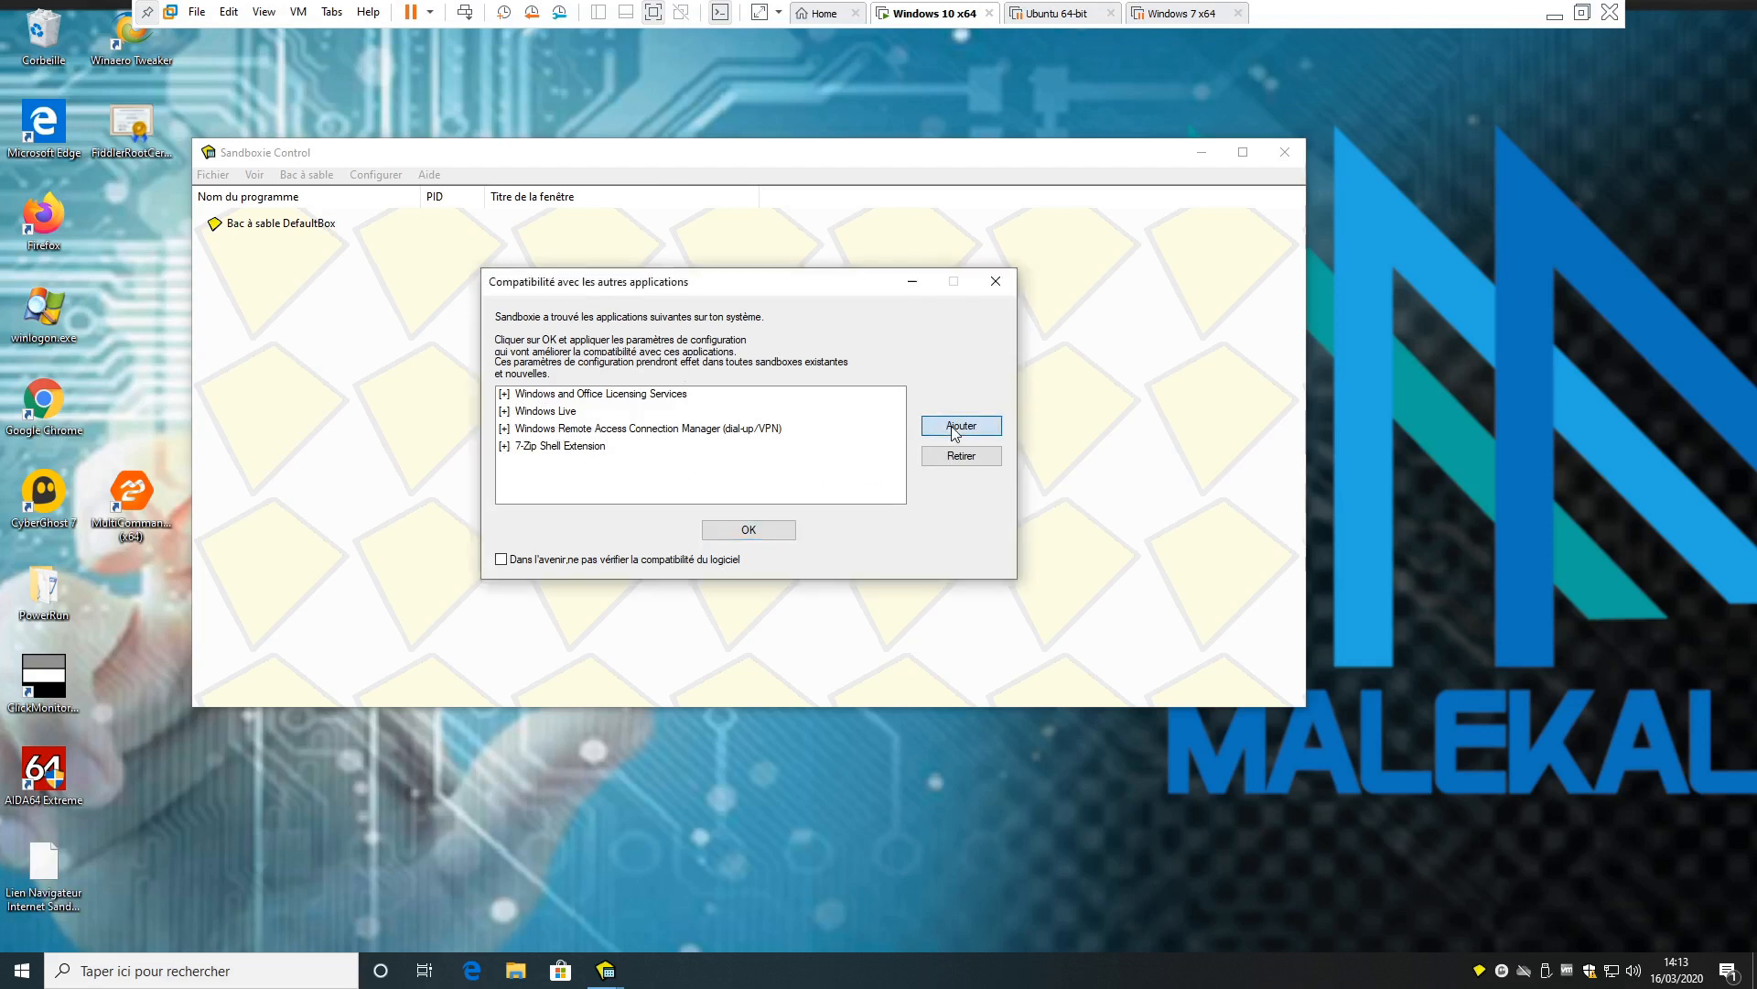
- Apply the compatibility settings for the detected applications and dismiss the getting-started tutorial
left_click(776, 529)
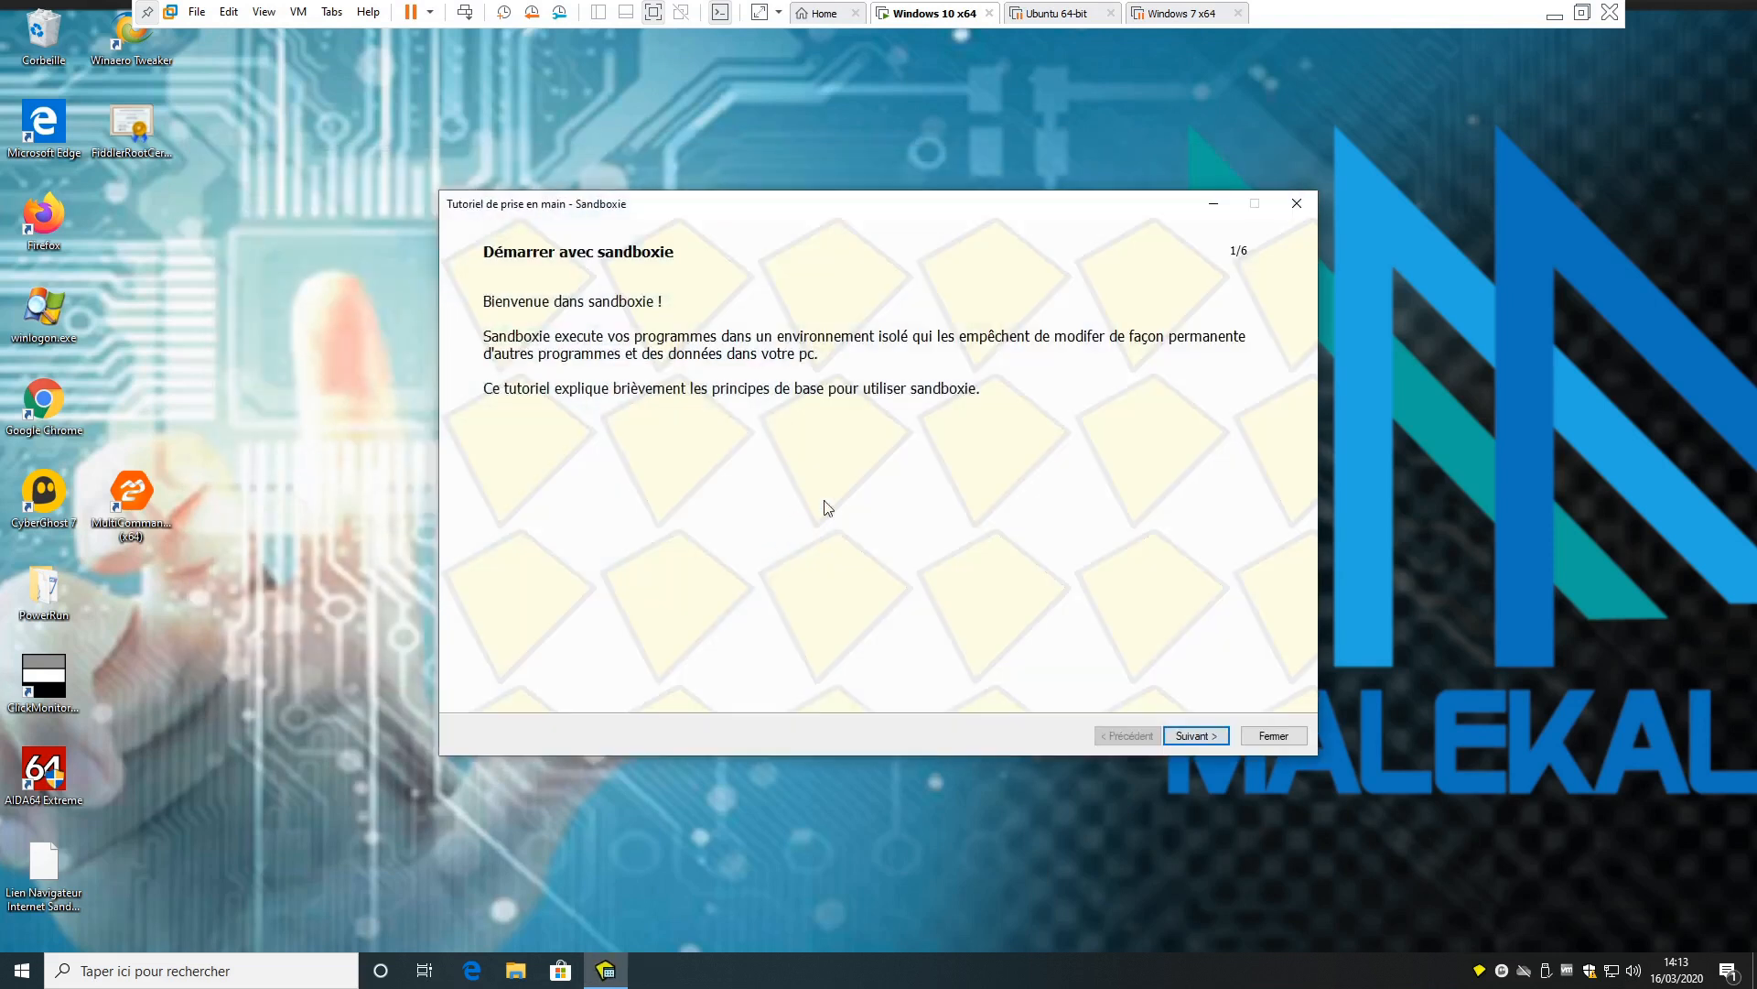
left_click(1272, 737)
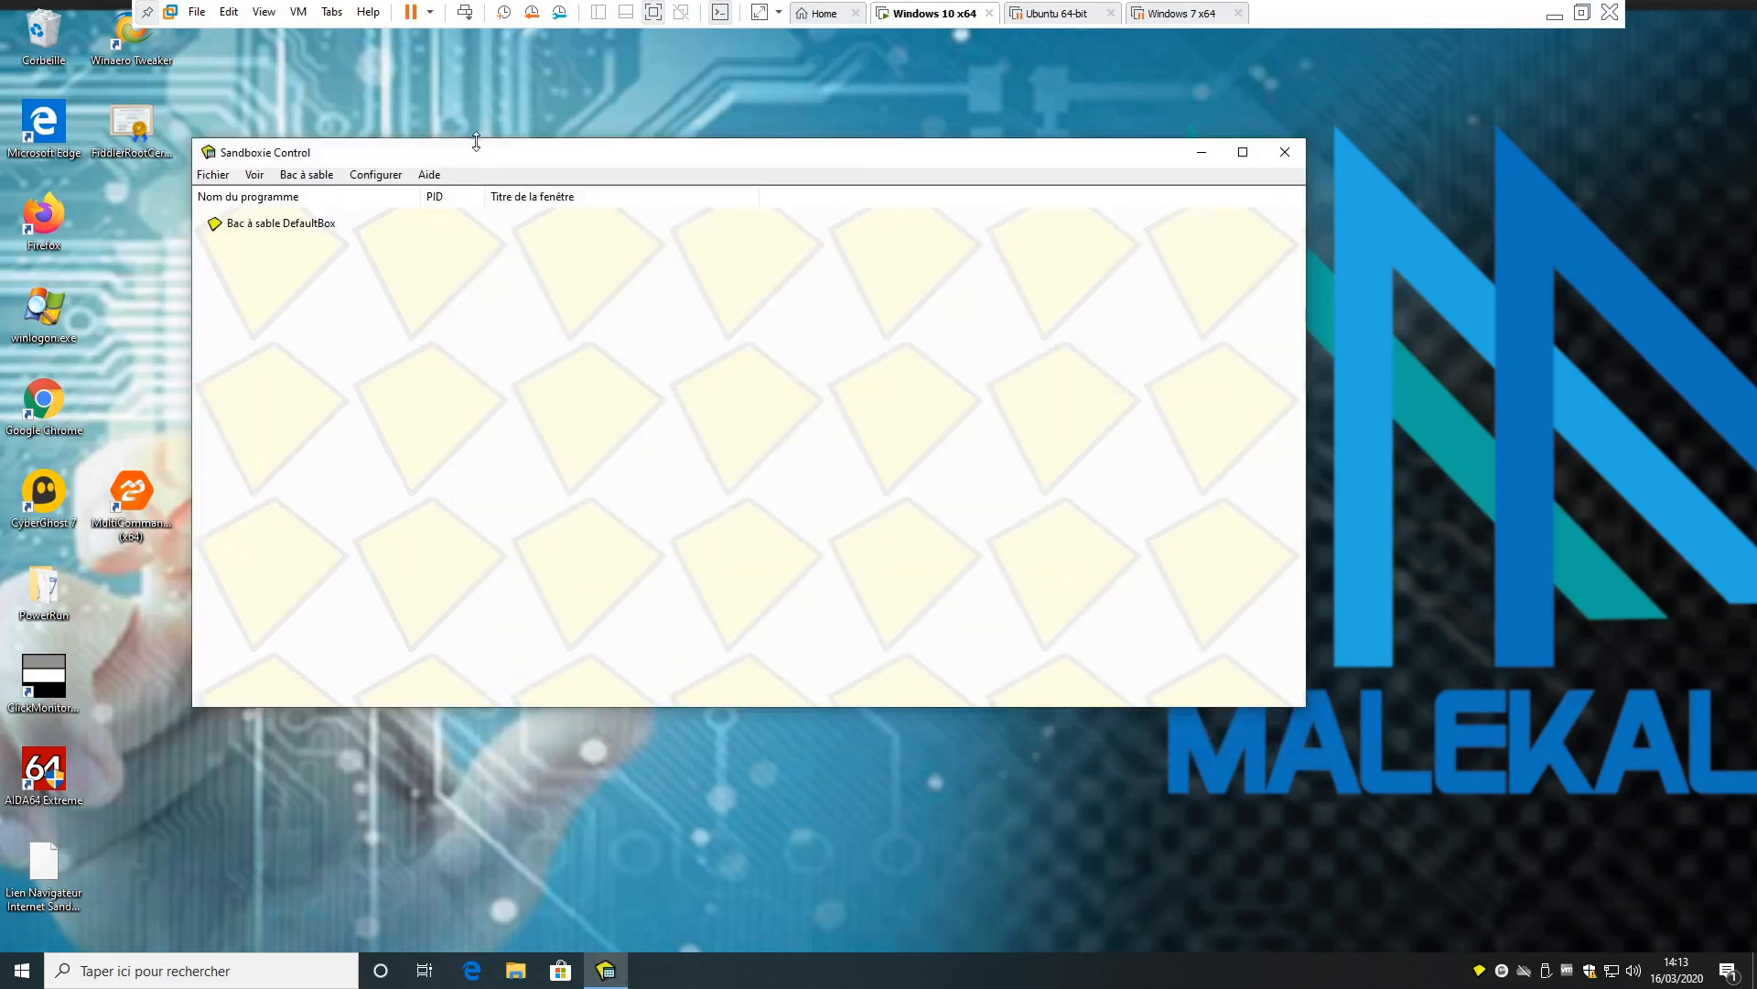
left_click_drag(458, 157, 546, 160)
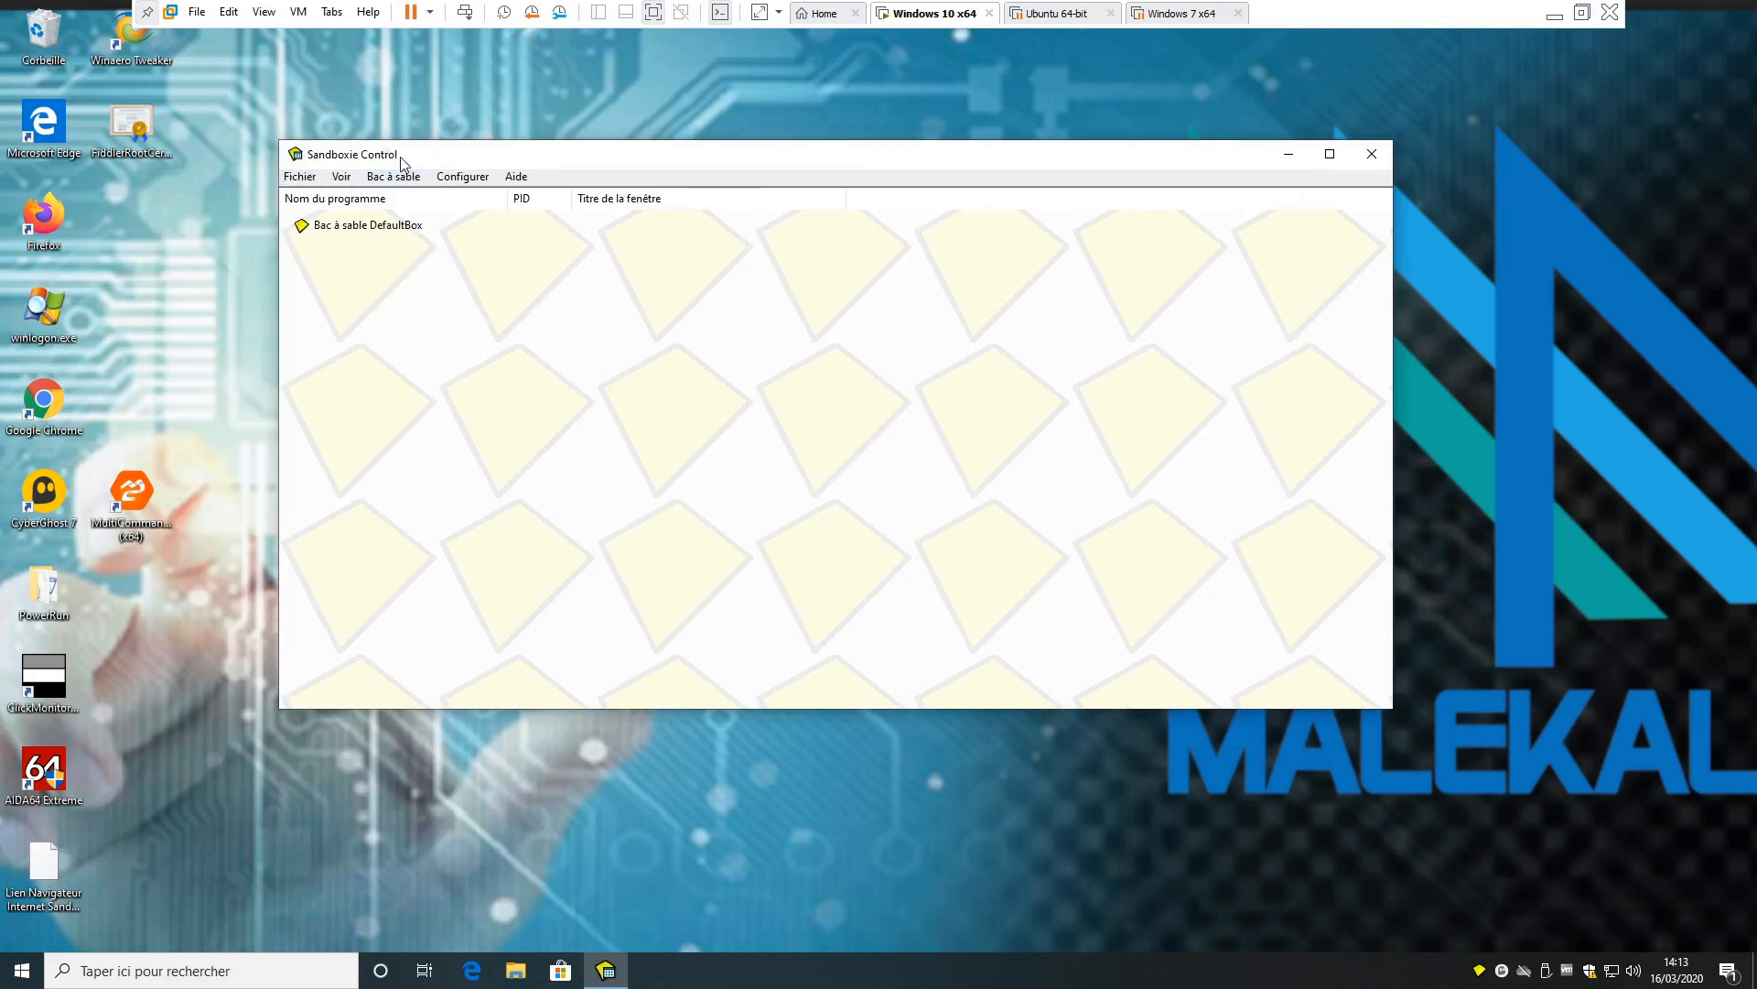
- Check the recently added Sandboxie entries among the installed programs and reposition the Sandboxie Control window
left_click(22, 970)
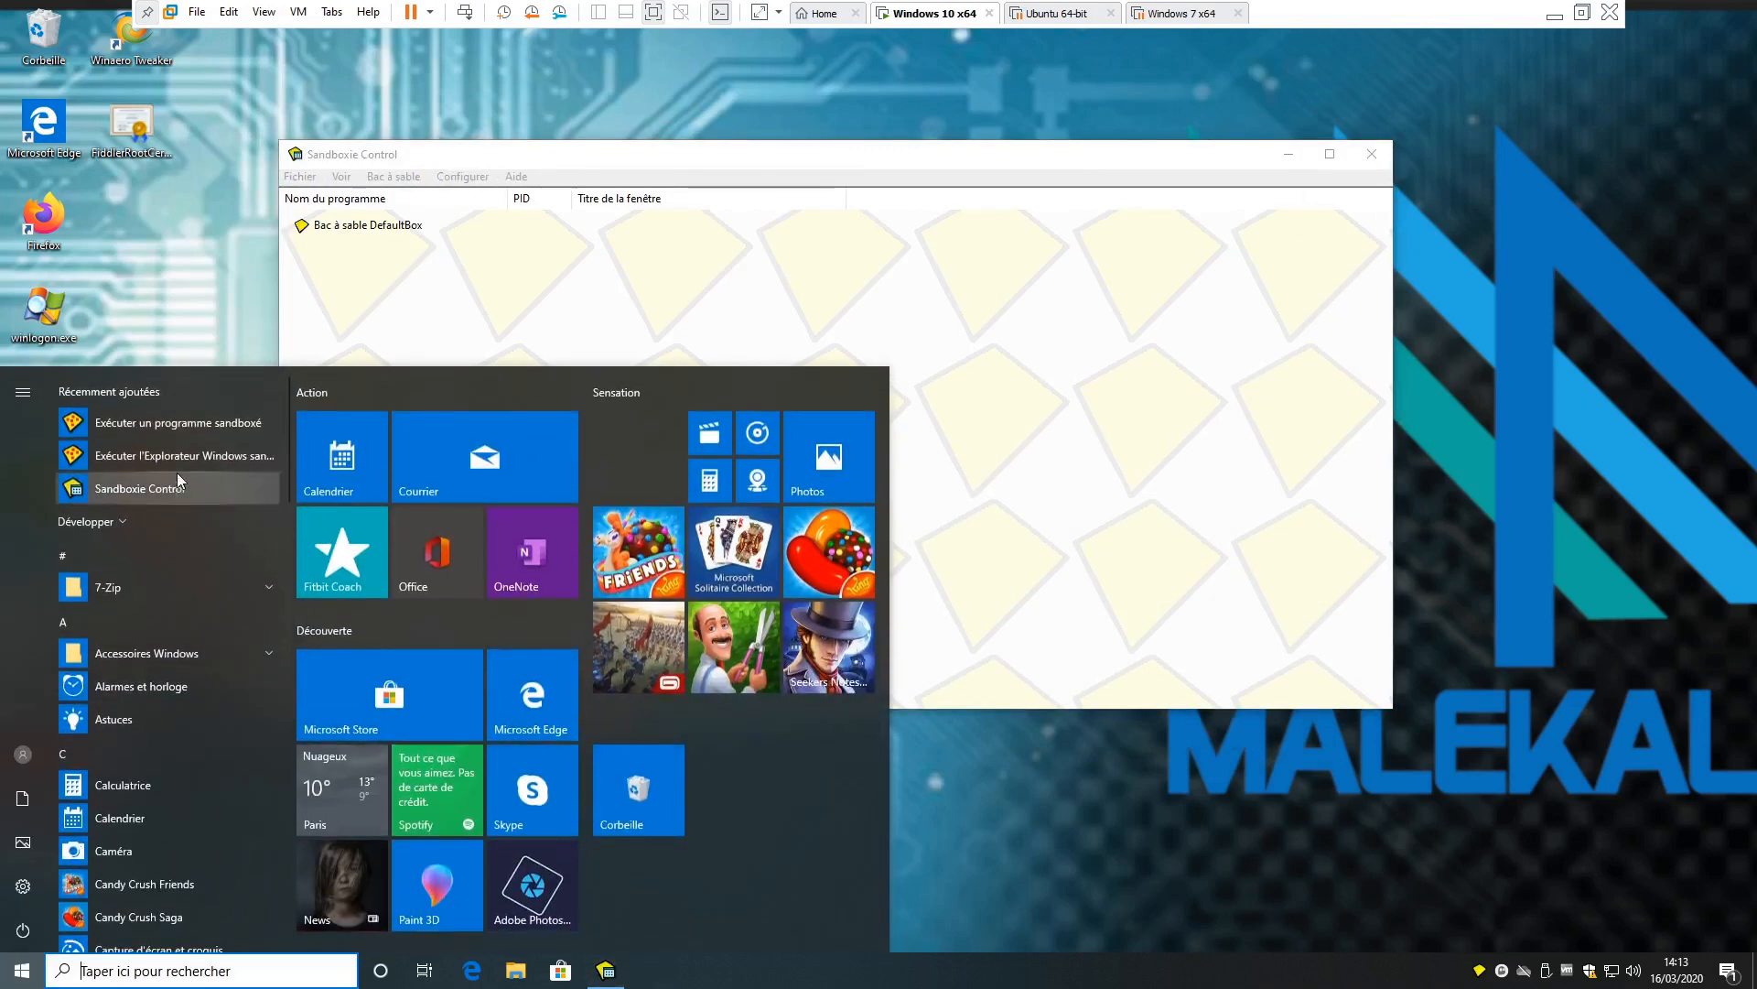
left_click(667, 135)
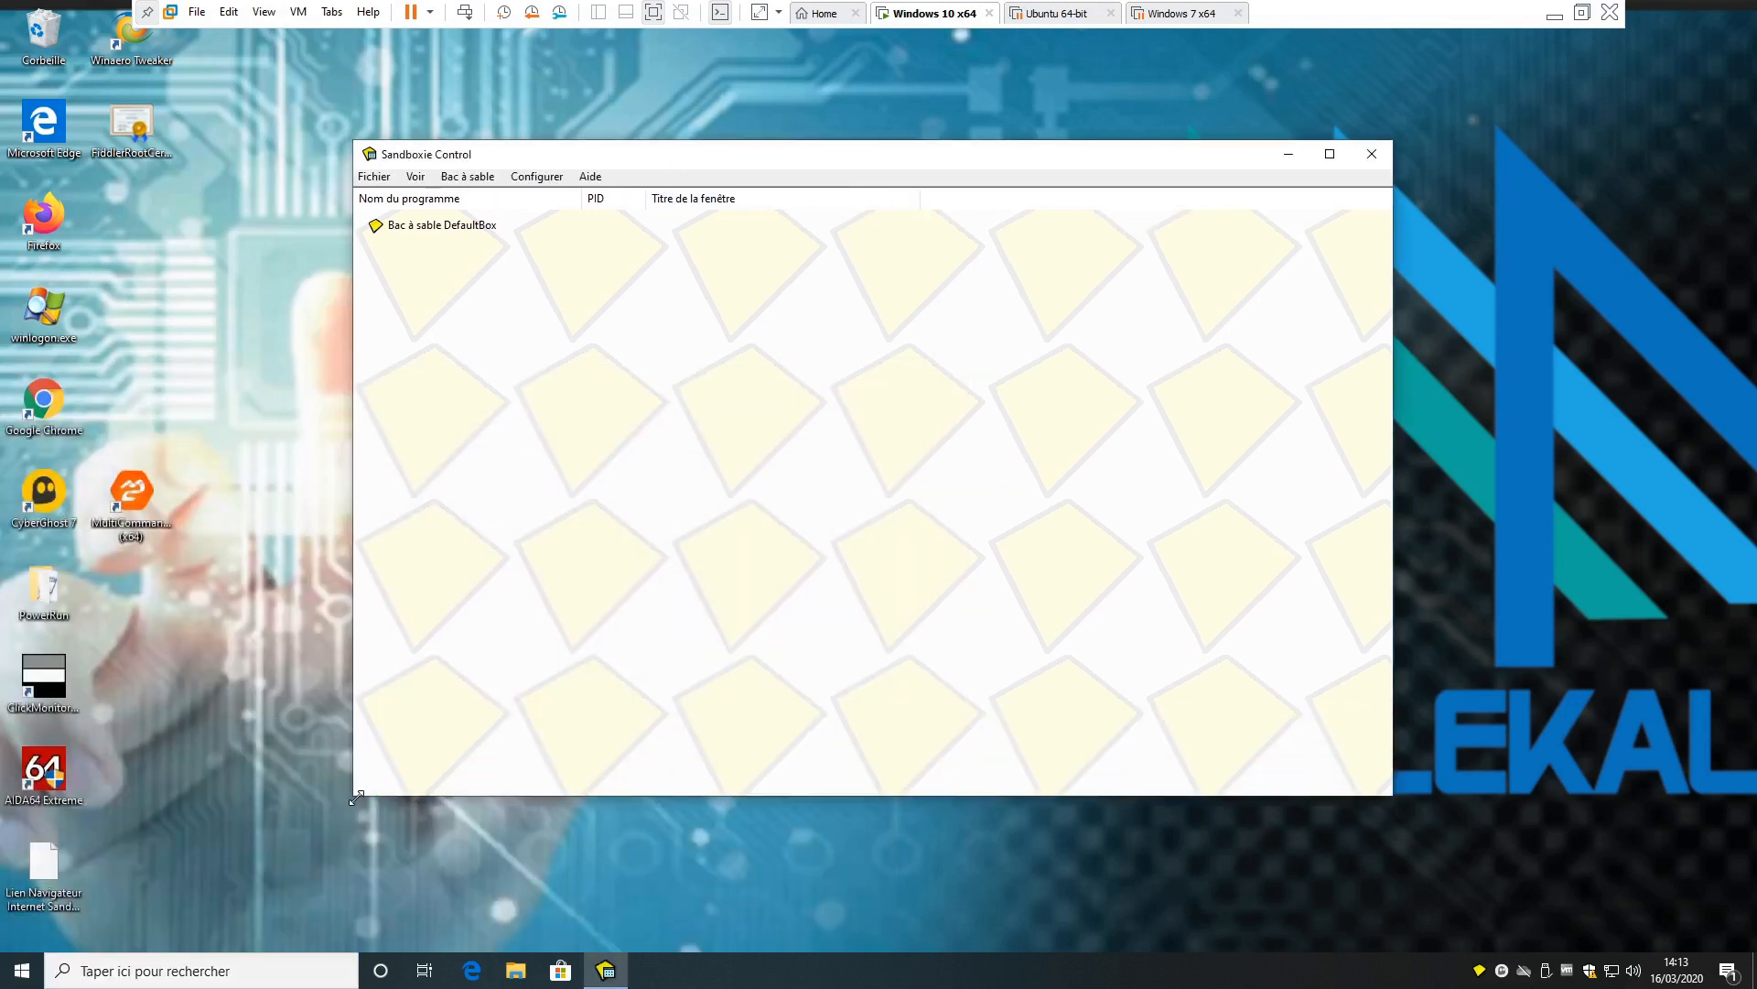
left_click_drag(780, 174, 695, 108)
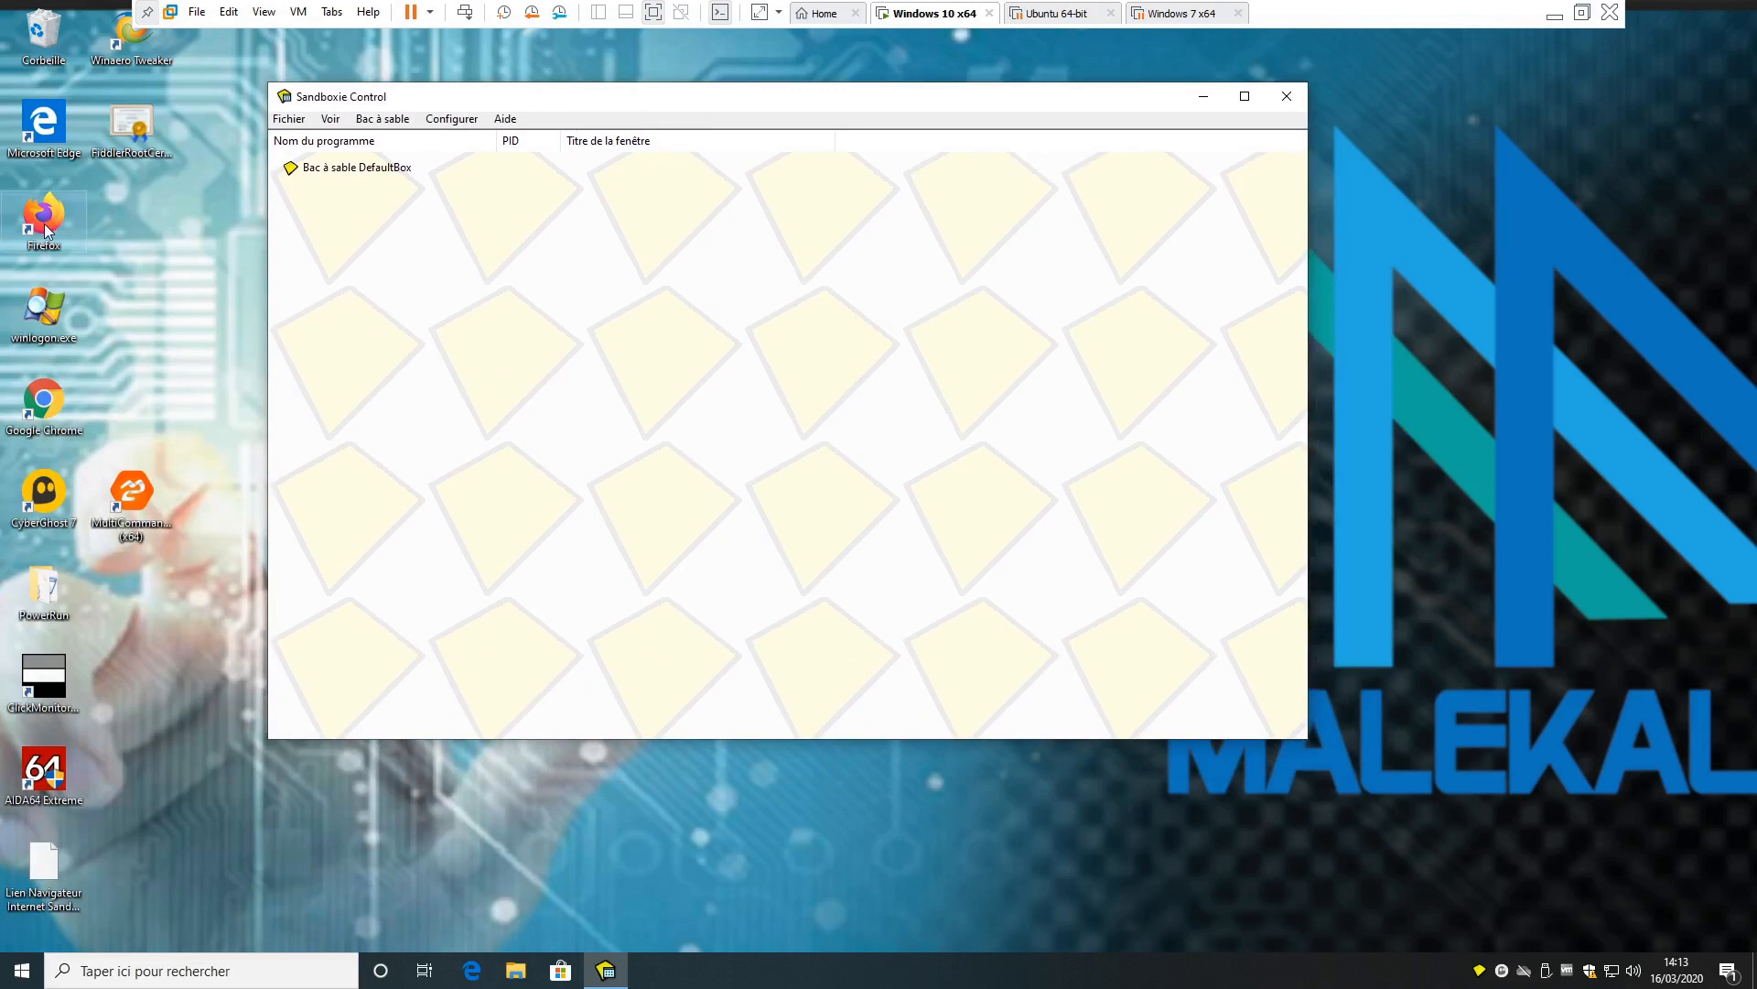
- Launch Firefox sandboxed in DefaultBox from its desktop shortcut through Sandboxie Control
left_click_drag(45, 229, 476, 267)
left_click_drag(476, 267, 476, 267)
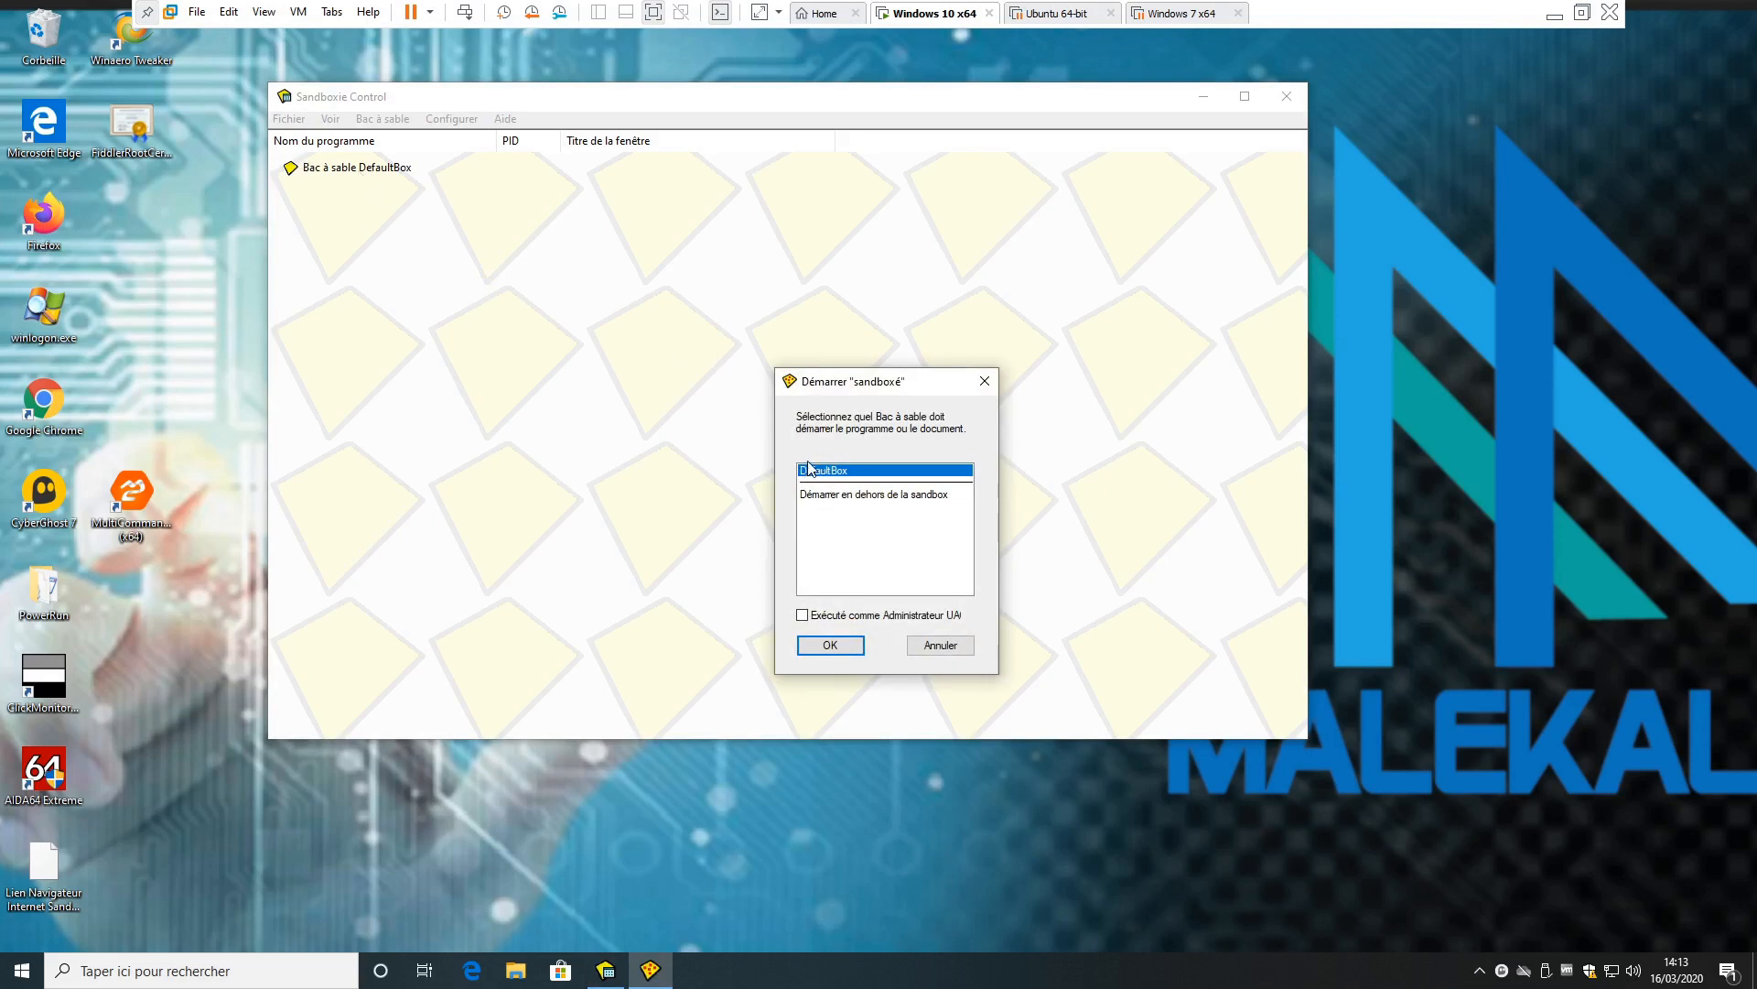
left_click(848, 653)
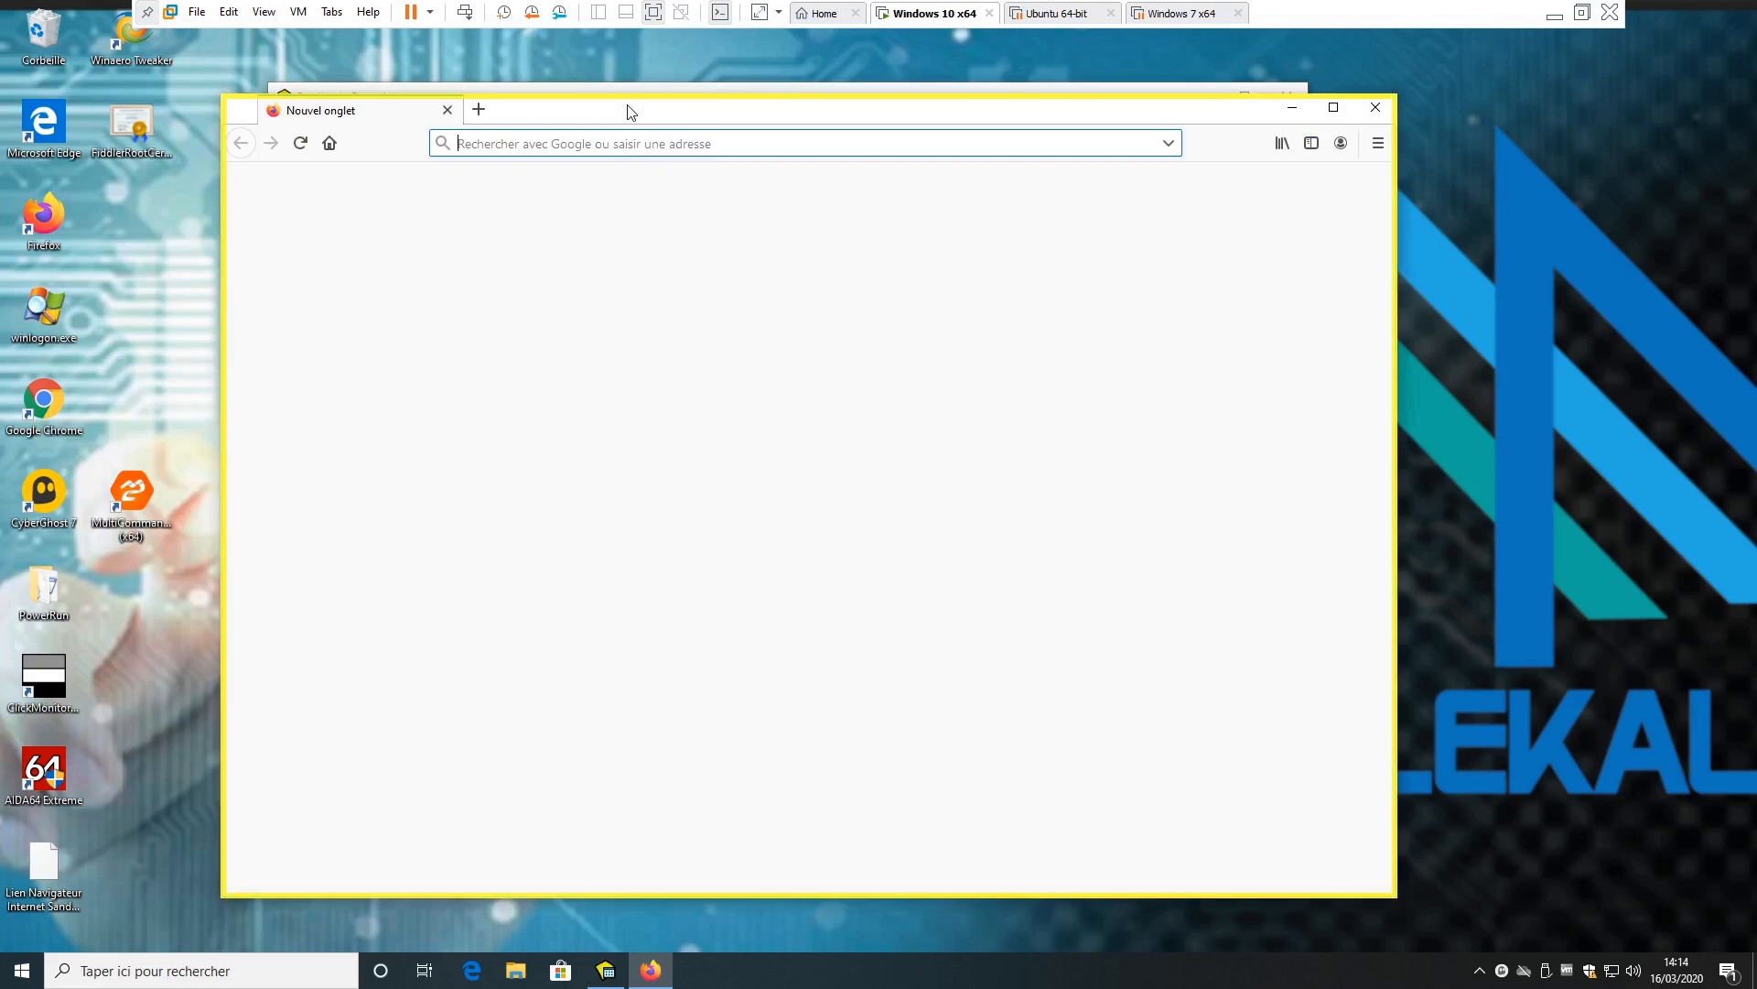
- Arrange the Firefox and Sandboxie Control windows to examine the sandboxed processes, and postpone making Firefox the default browser
left_click_drag(628, 110, 897, 126)
left_click_drag(454, 106, 324, 91)
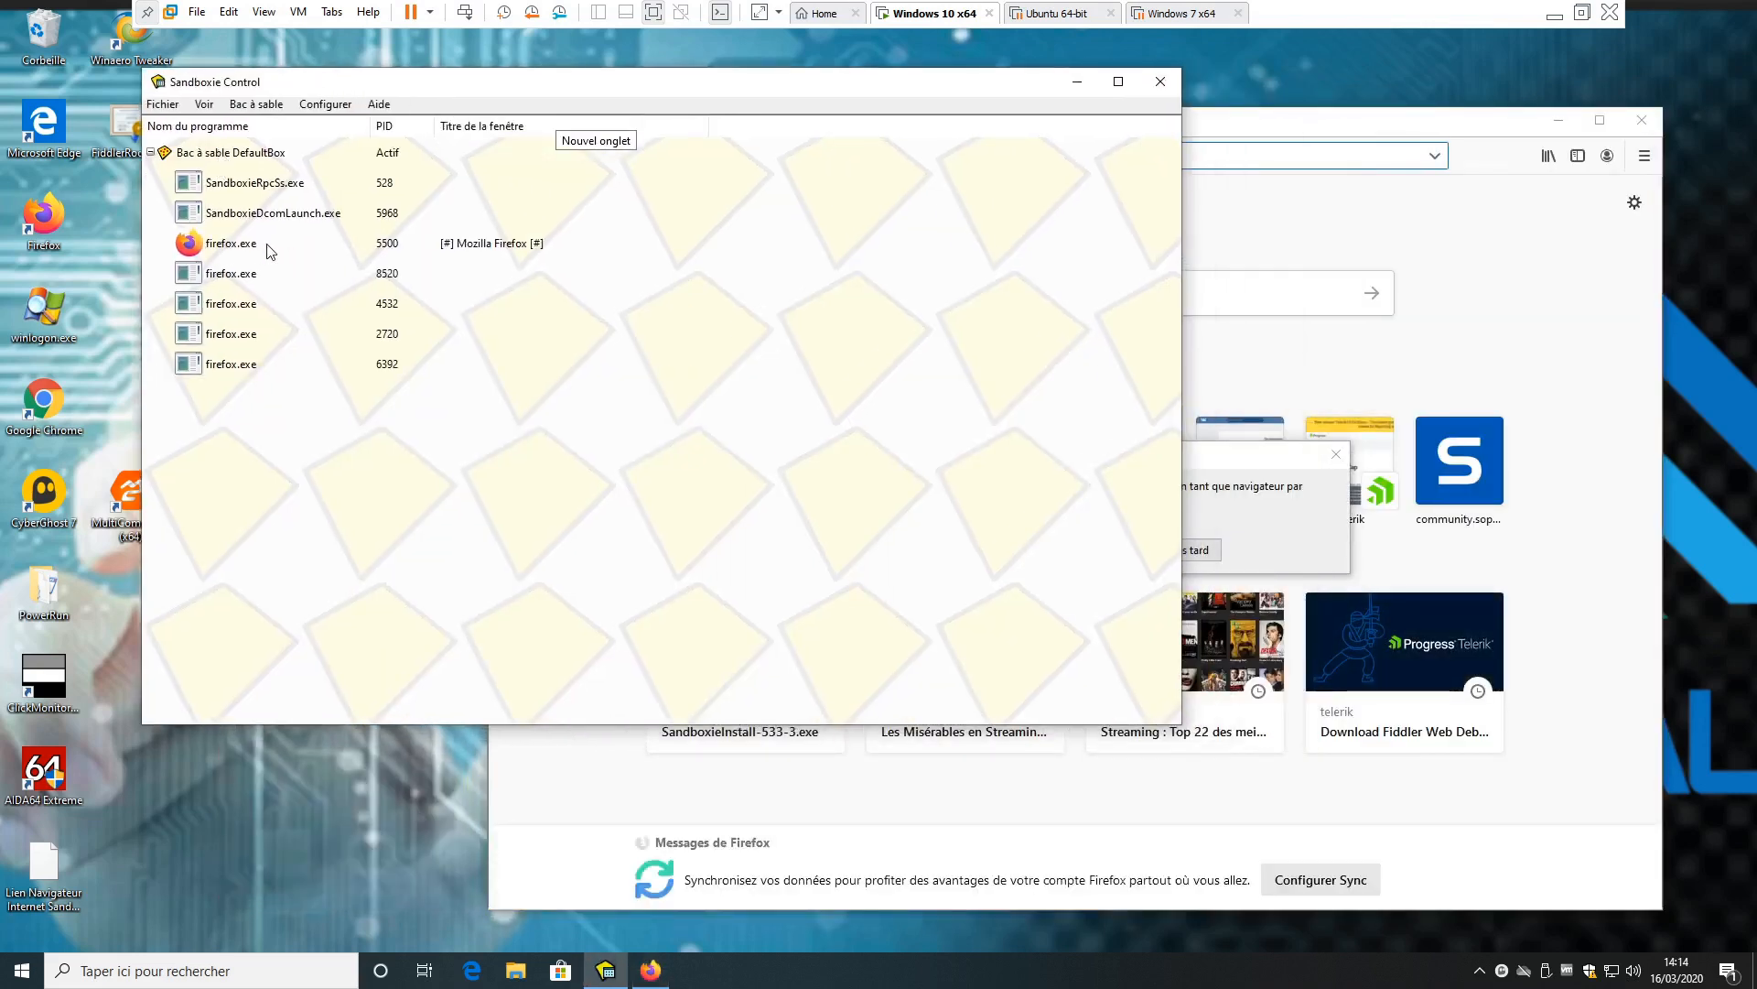
left_click(1291, 137)
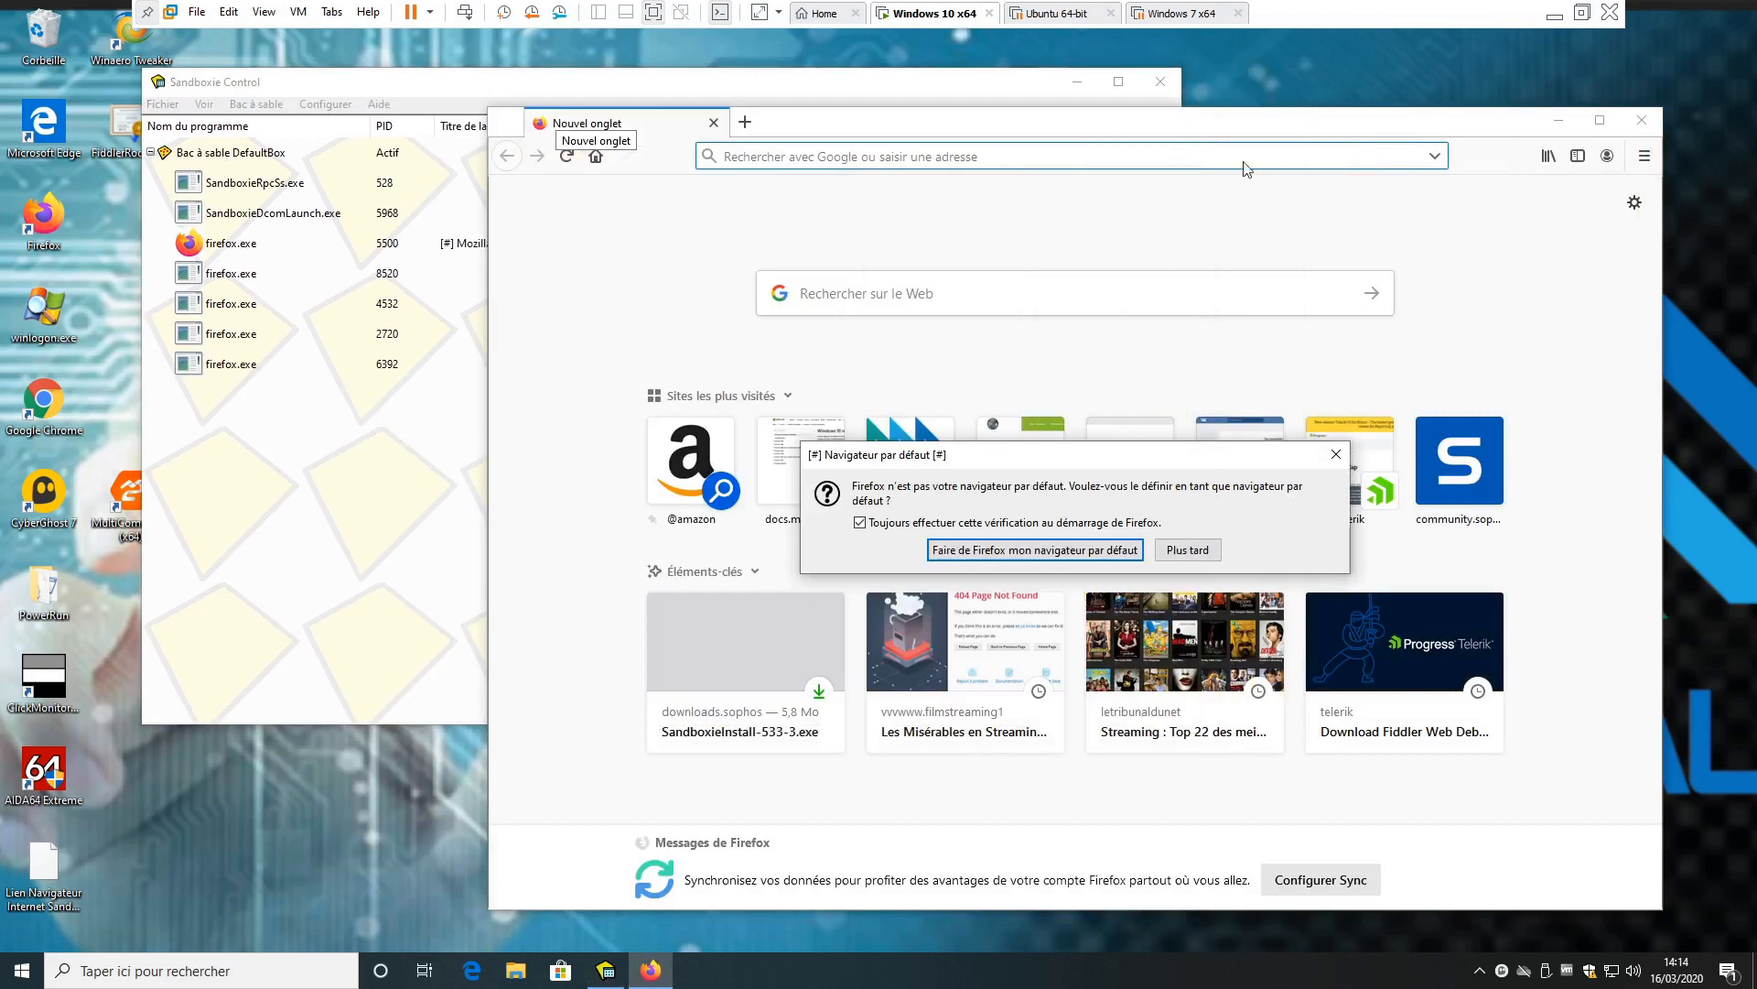
left_click(1183, 547)
left_click_drag(510, 125, 333, 126)
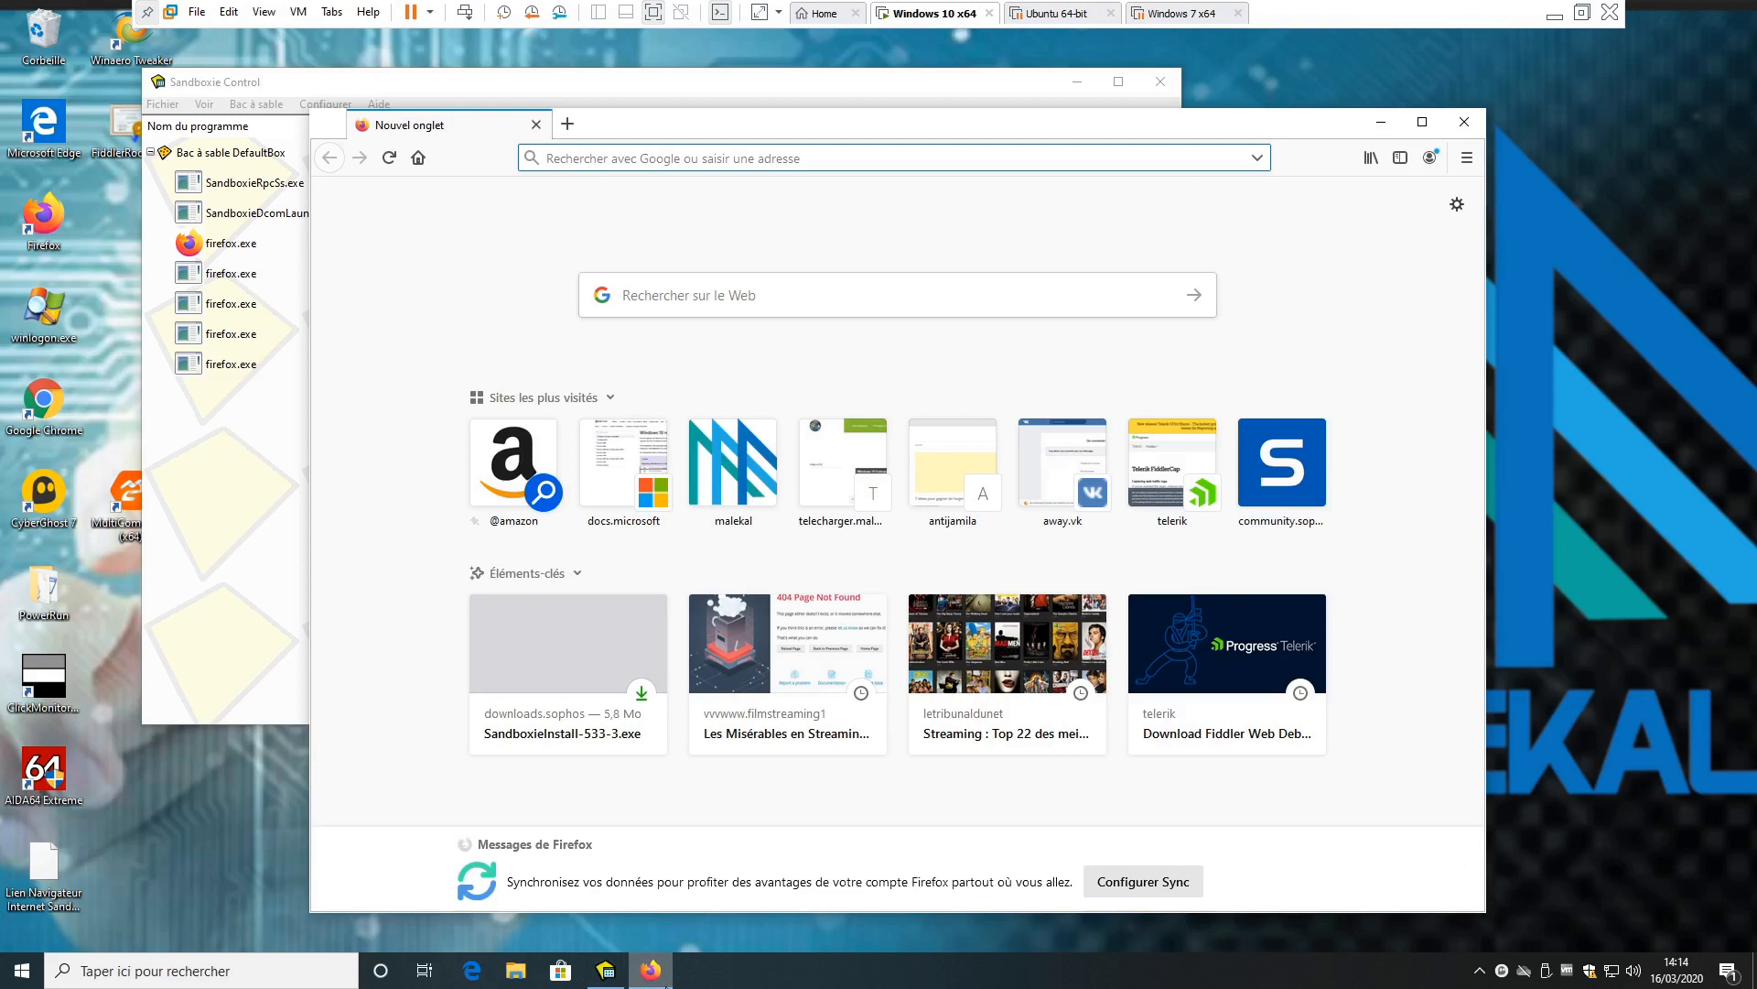
- Show the menu bar in the sandboxed Firefox window
mouse_move(655, 984)
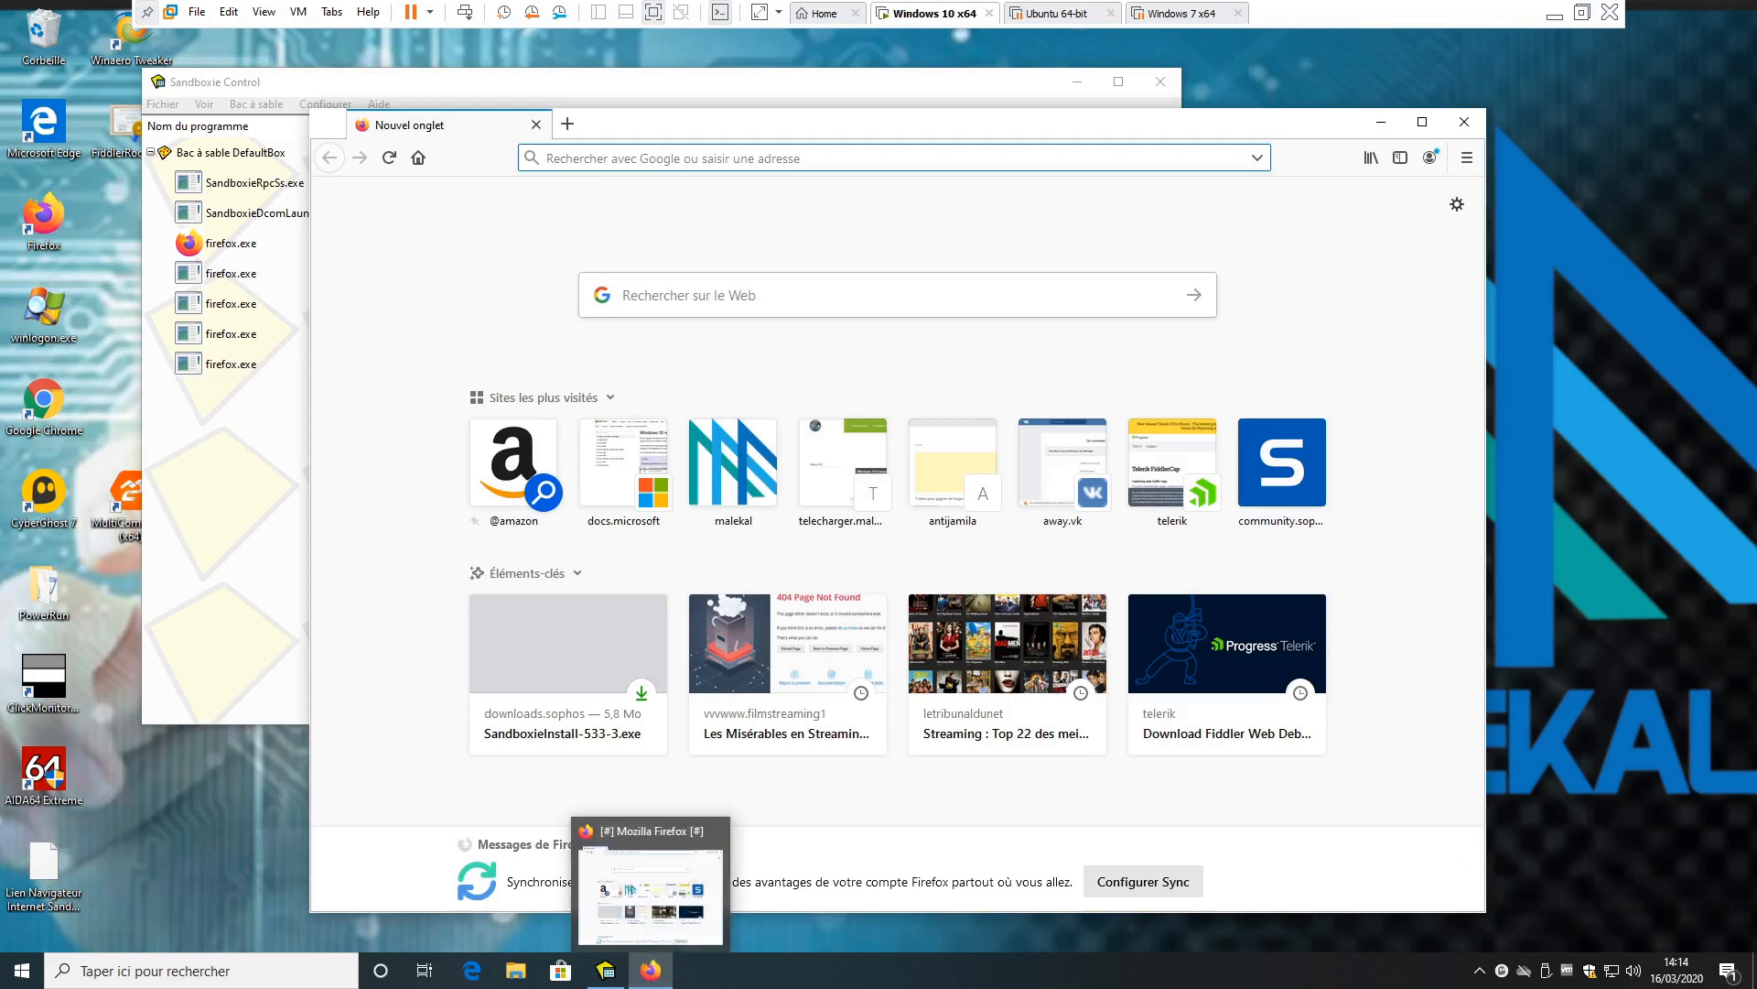
right_click(991, 126)
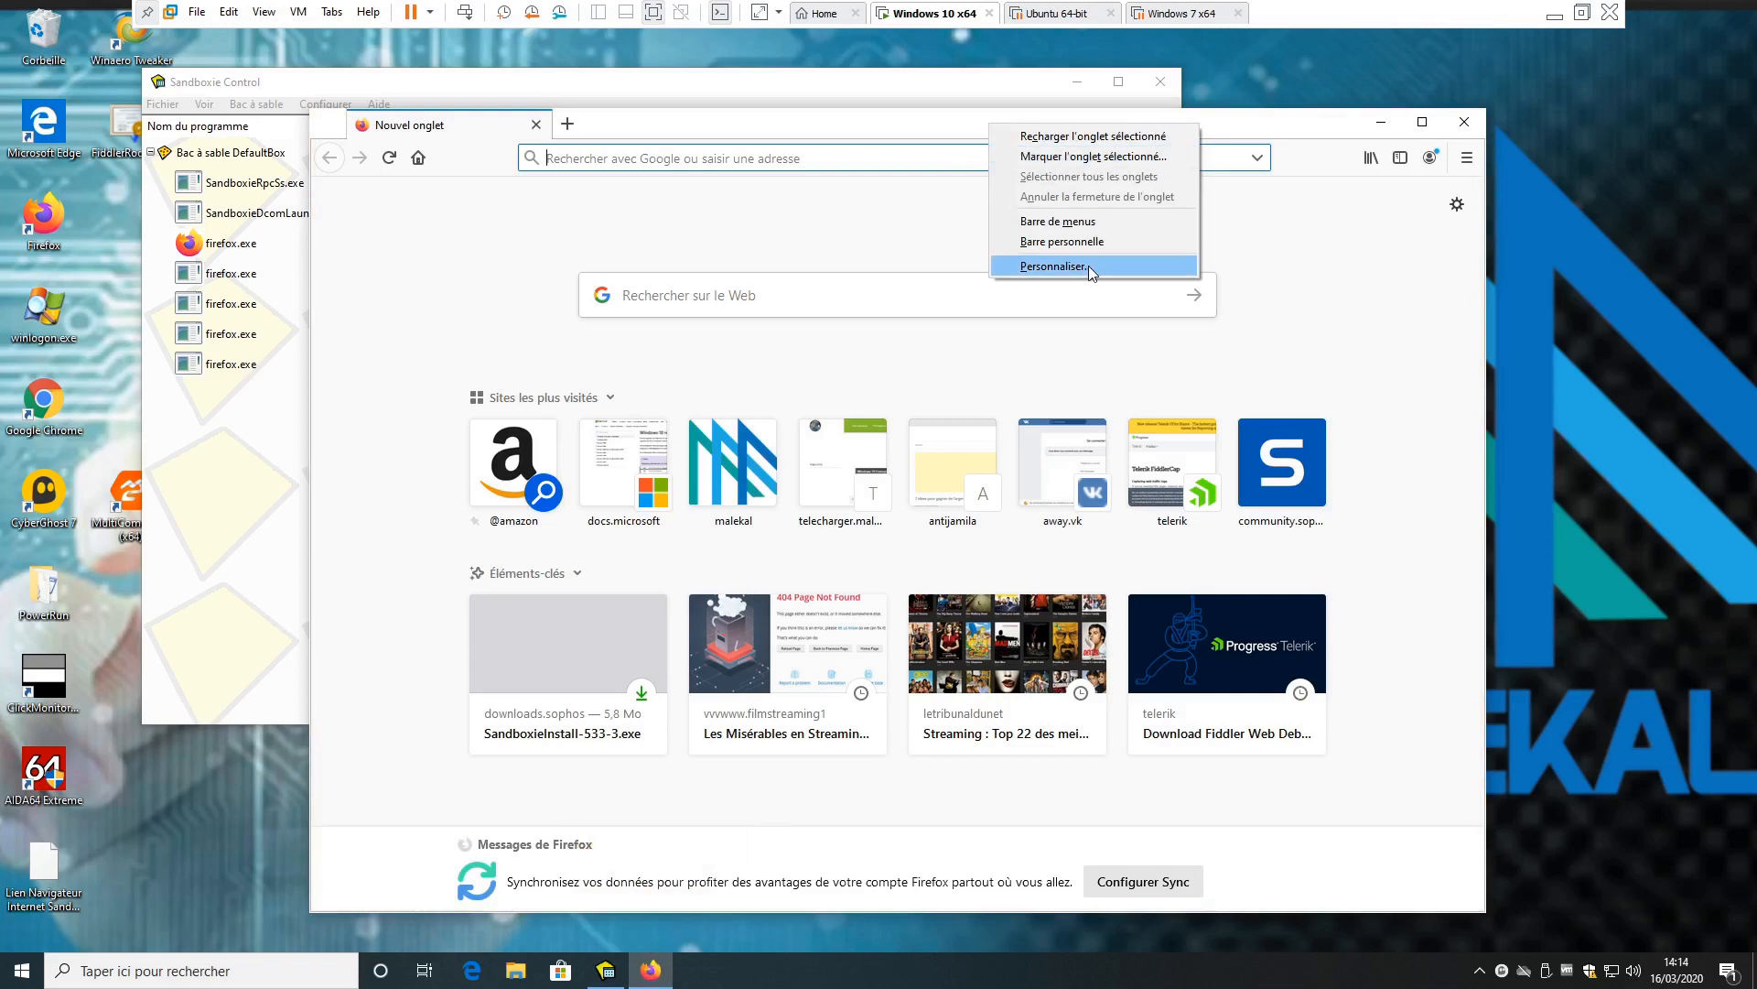
left_click(1096, 225)
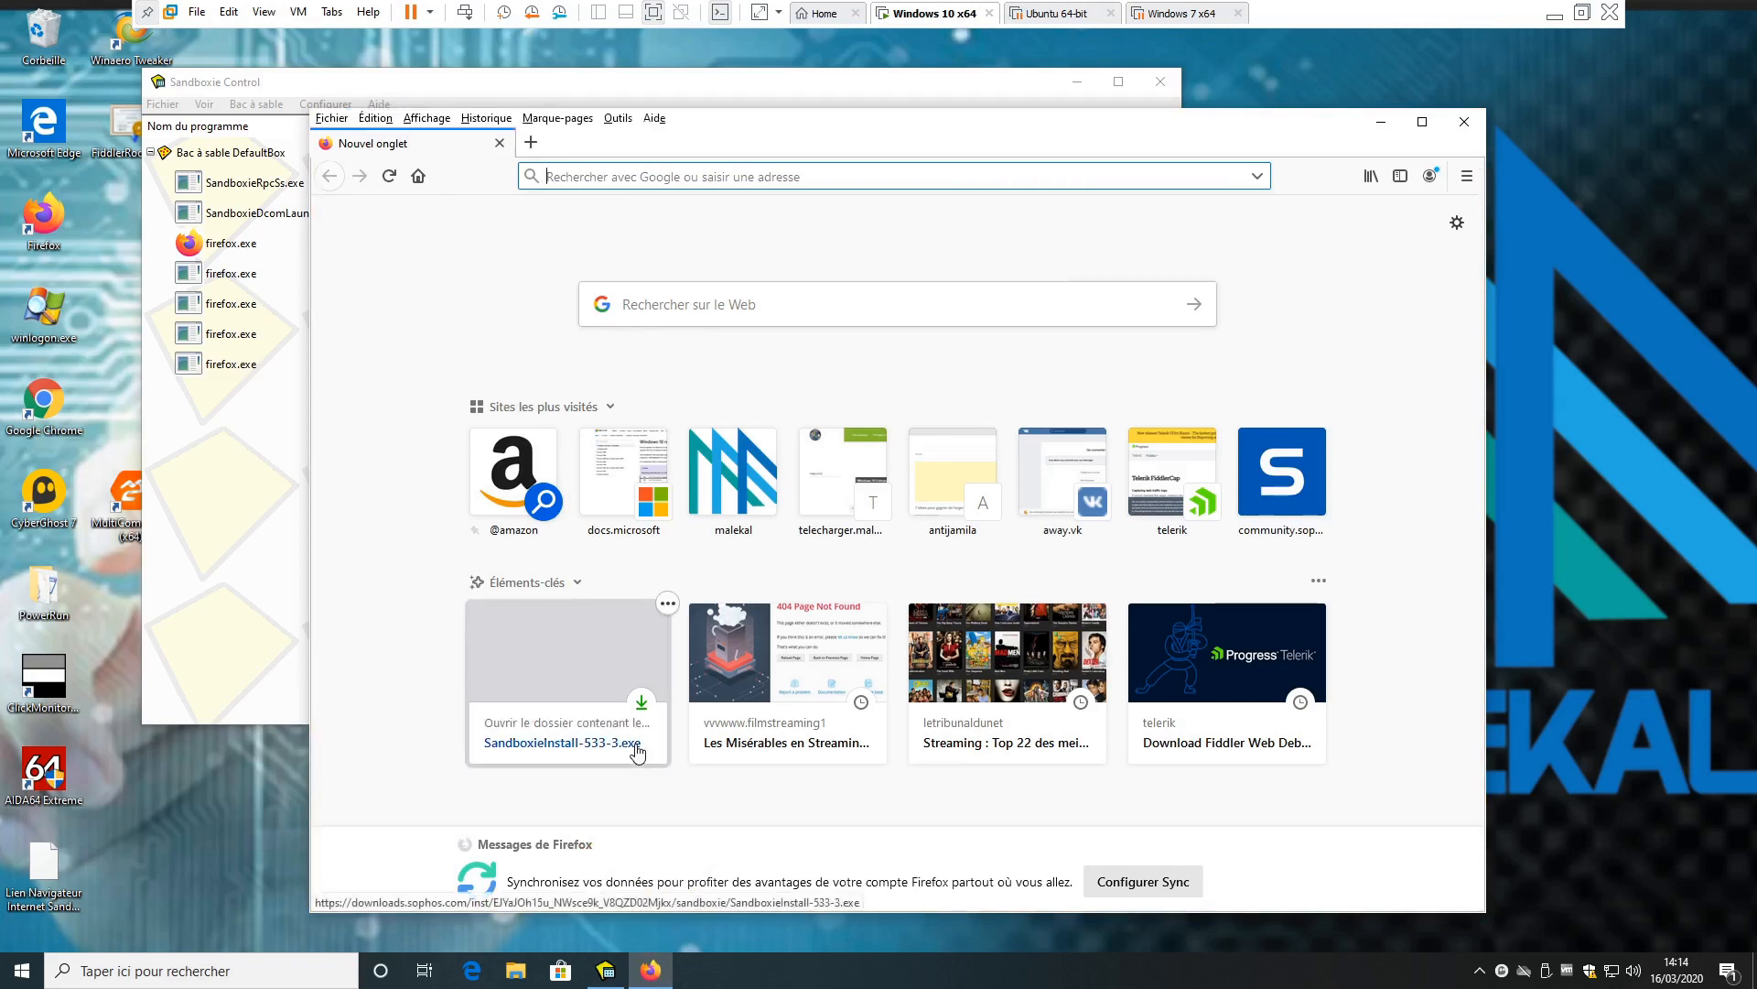
- Temporarily show the title bar through the sandboxed Firefox's customization page to examine the window title, and hide it again
right_click(813, 147)
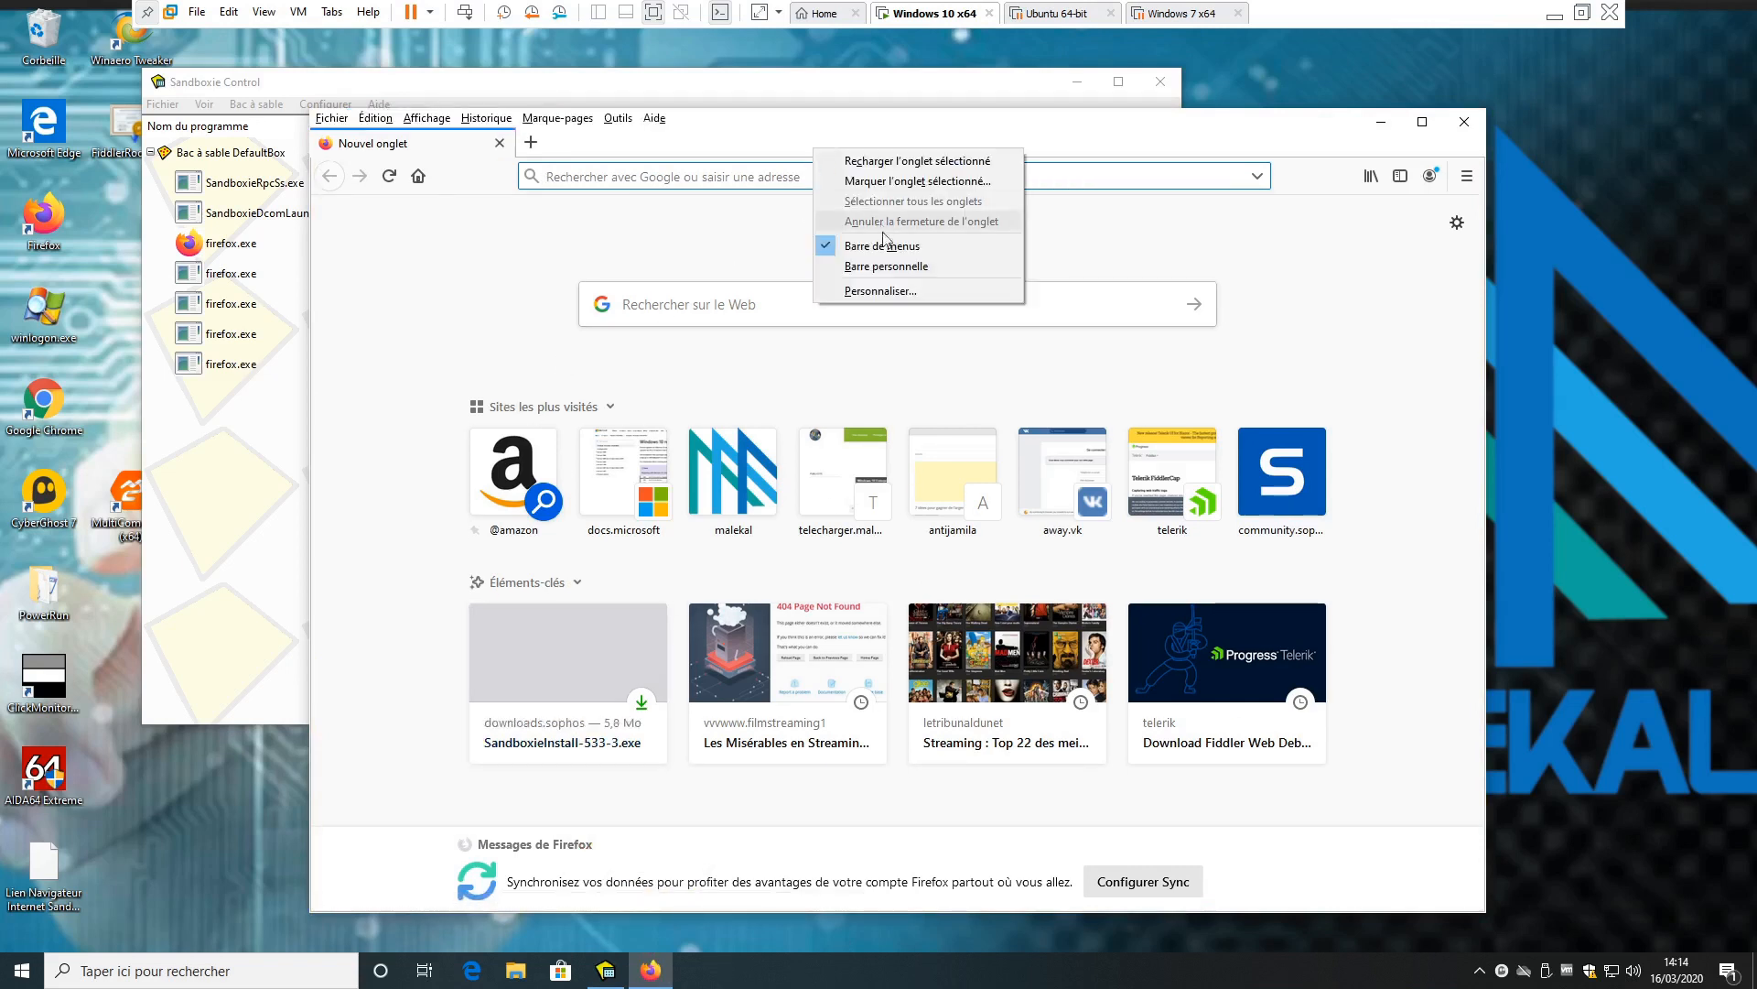
left_click(899, 291)
left_click(349, 881)
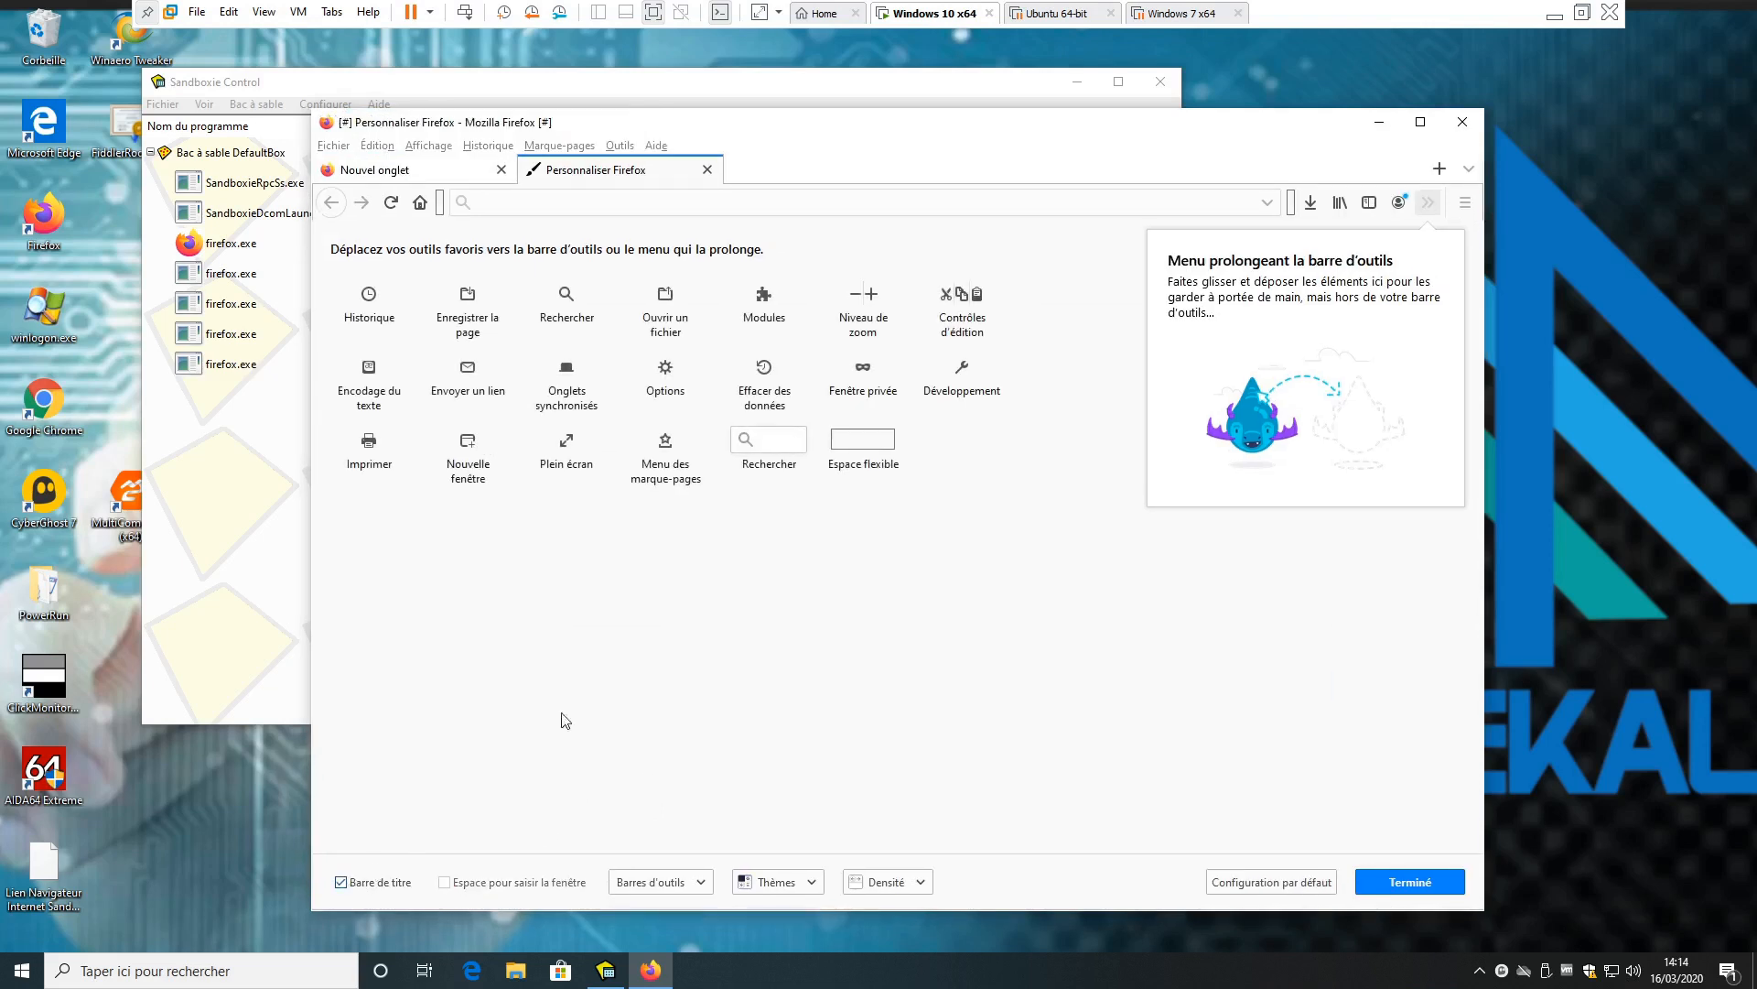
mouse_move(548, 126)
left_click(341, 882)
- Hide the menu bar in the sandboxed Firefox, and view the window maximized before restoring its size
right_click(828, 142)
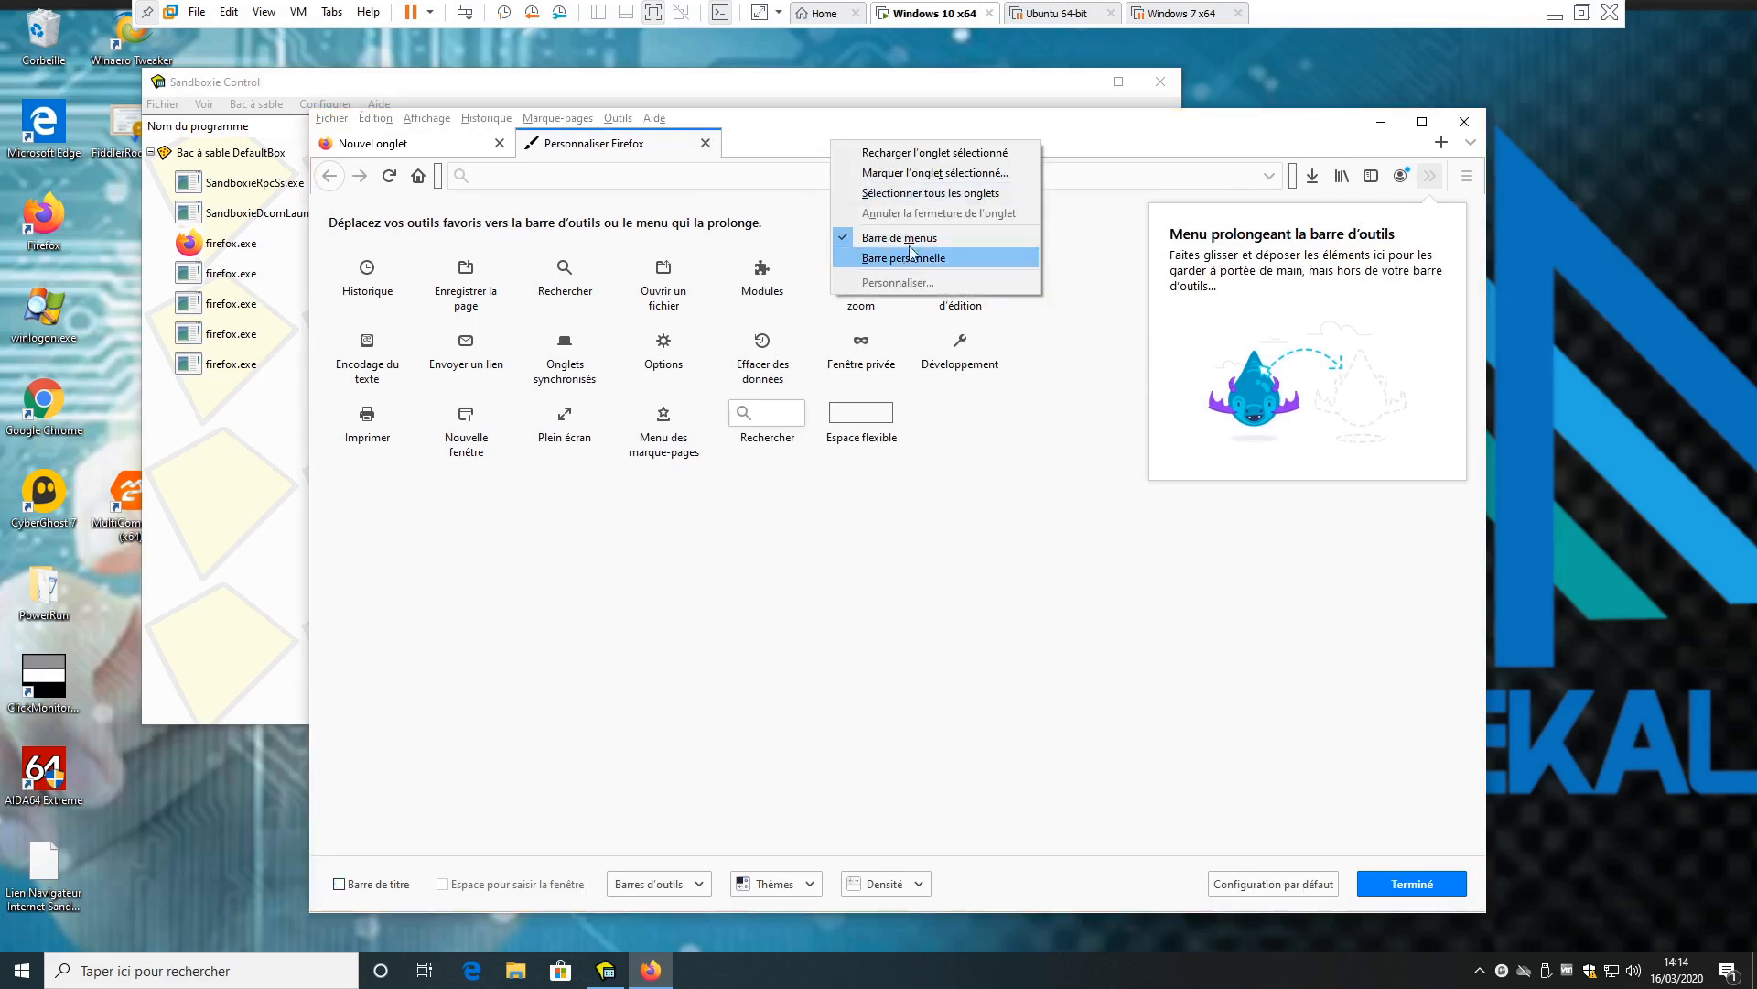
left_click(900, 237)
left_click(1425, 126)
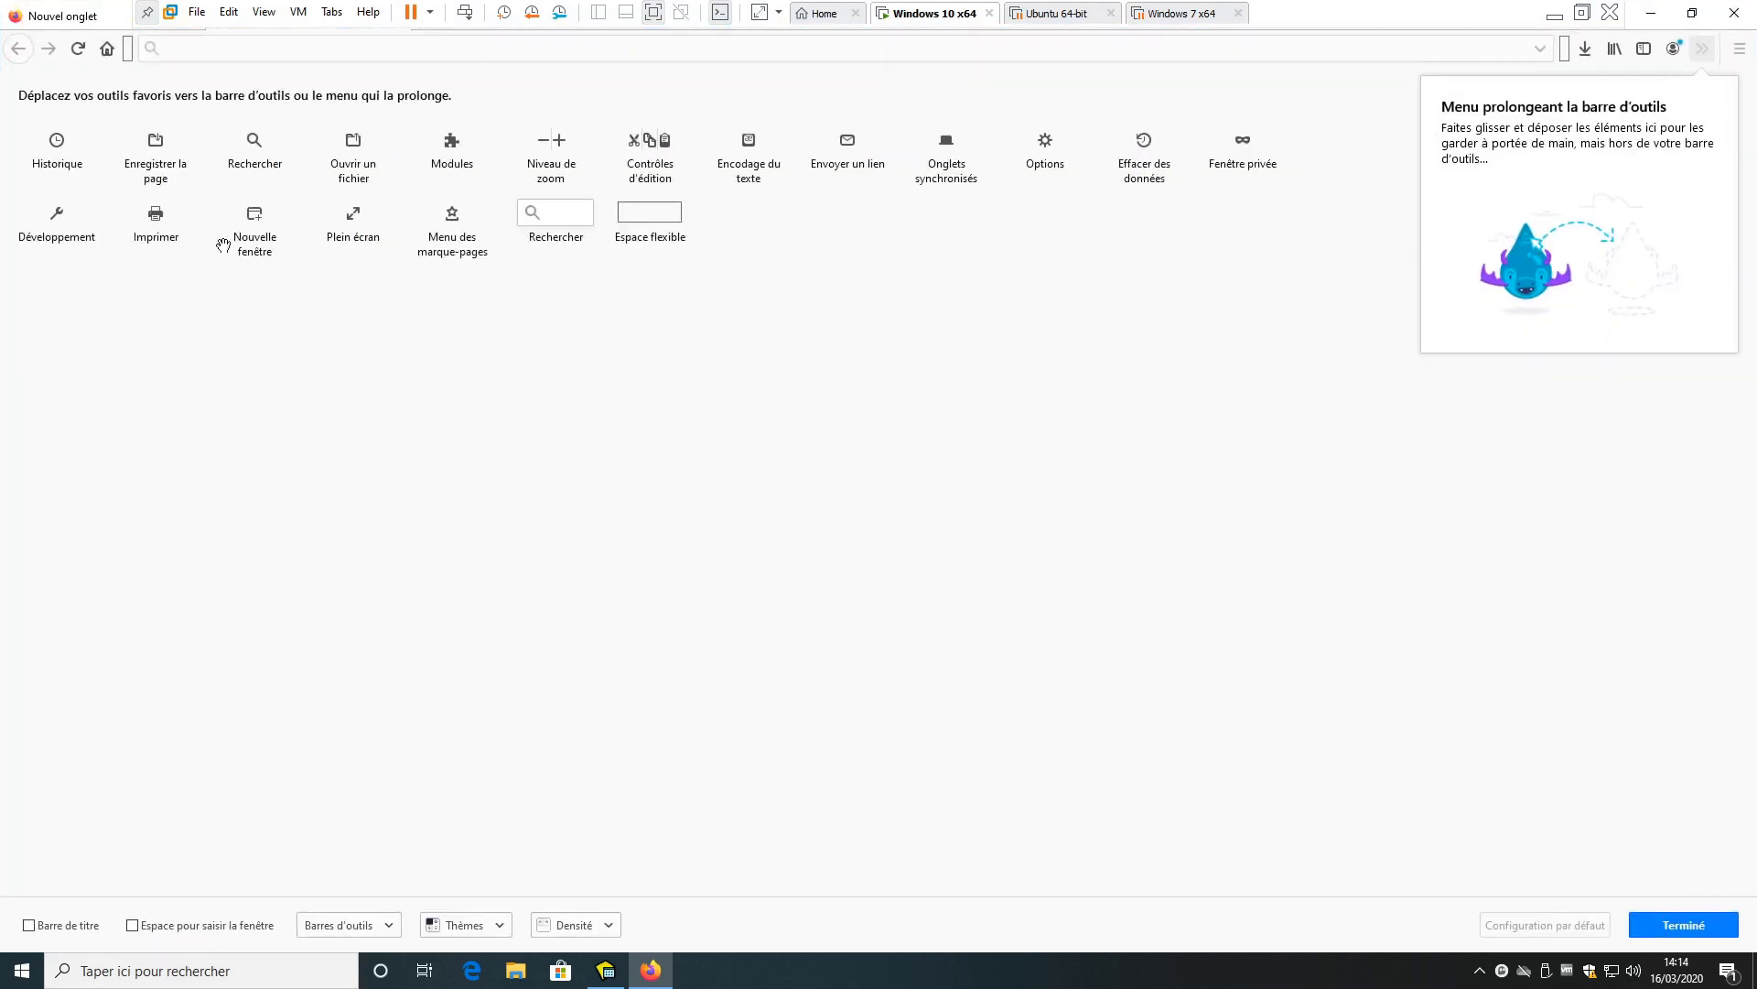
left_click(1697, 19)
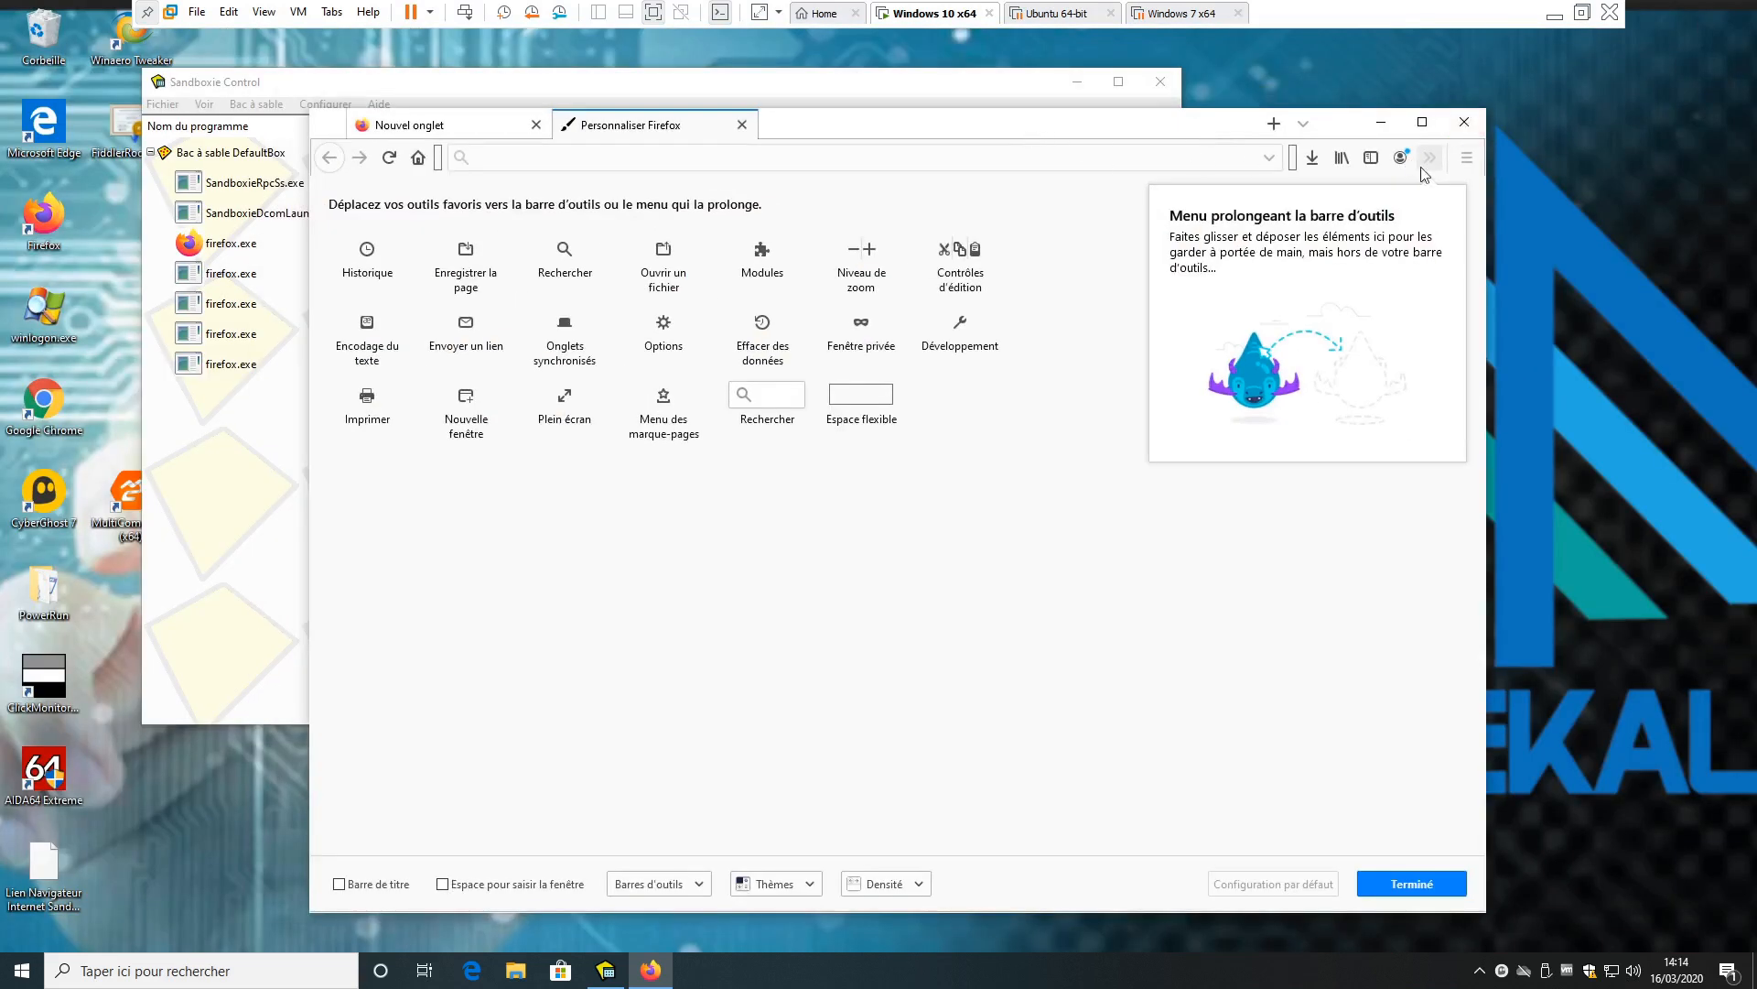
- Arrange the Firefox and Sandboxie Control windows to examine the sandboxed processes and window border, and close the customization page
left_click_drag(847, 133, 975, 127)
left_click_drag(441, 81, 314, 81)
left_click(1183, 615)
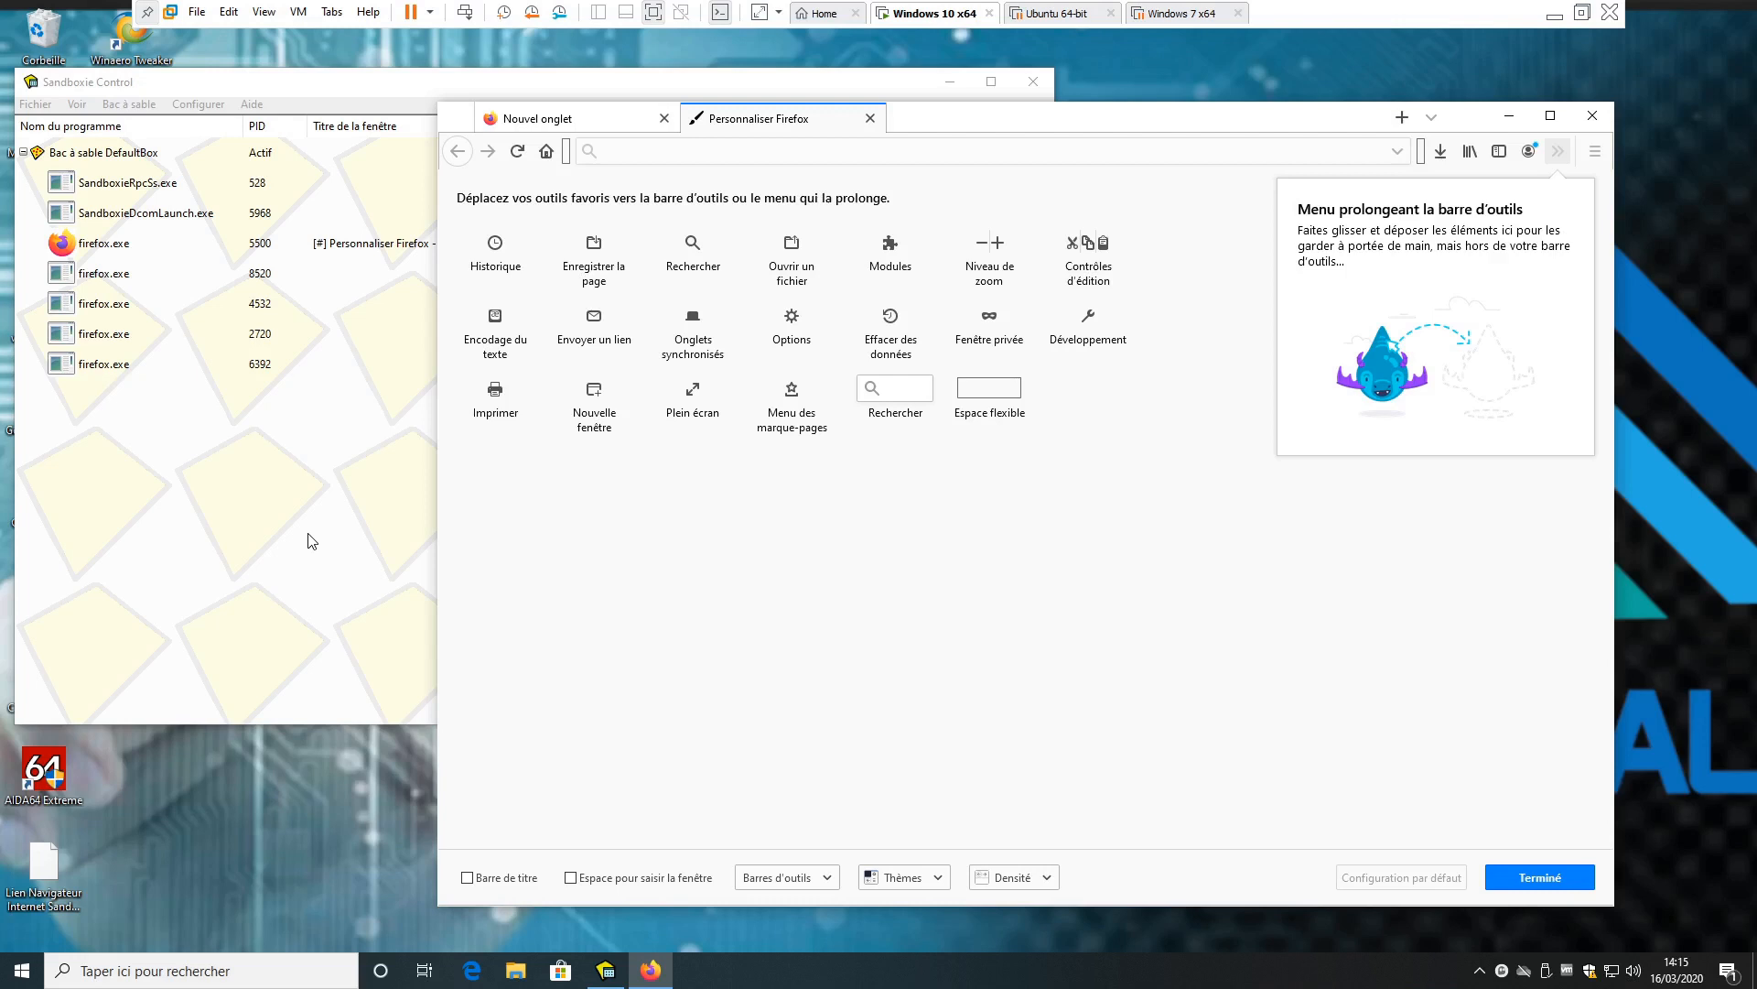
left_click_drag(929, 114, 1010, 117)
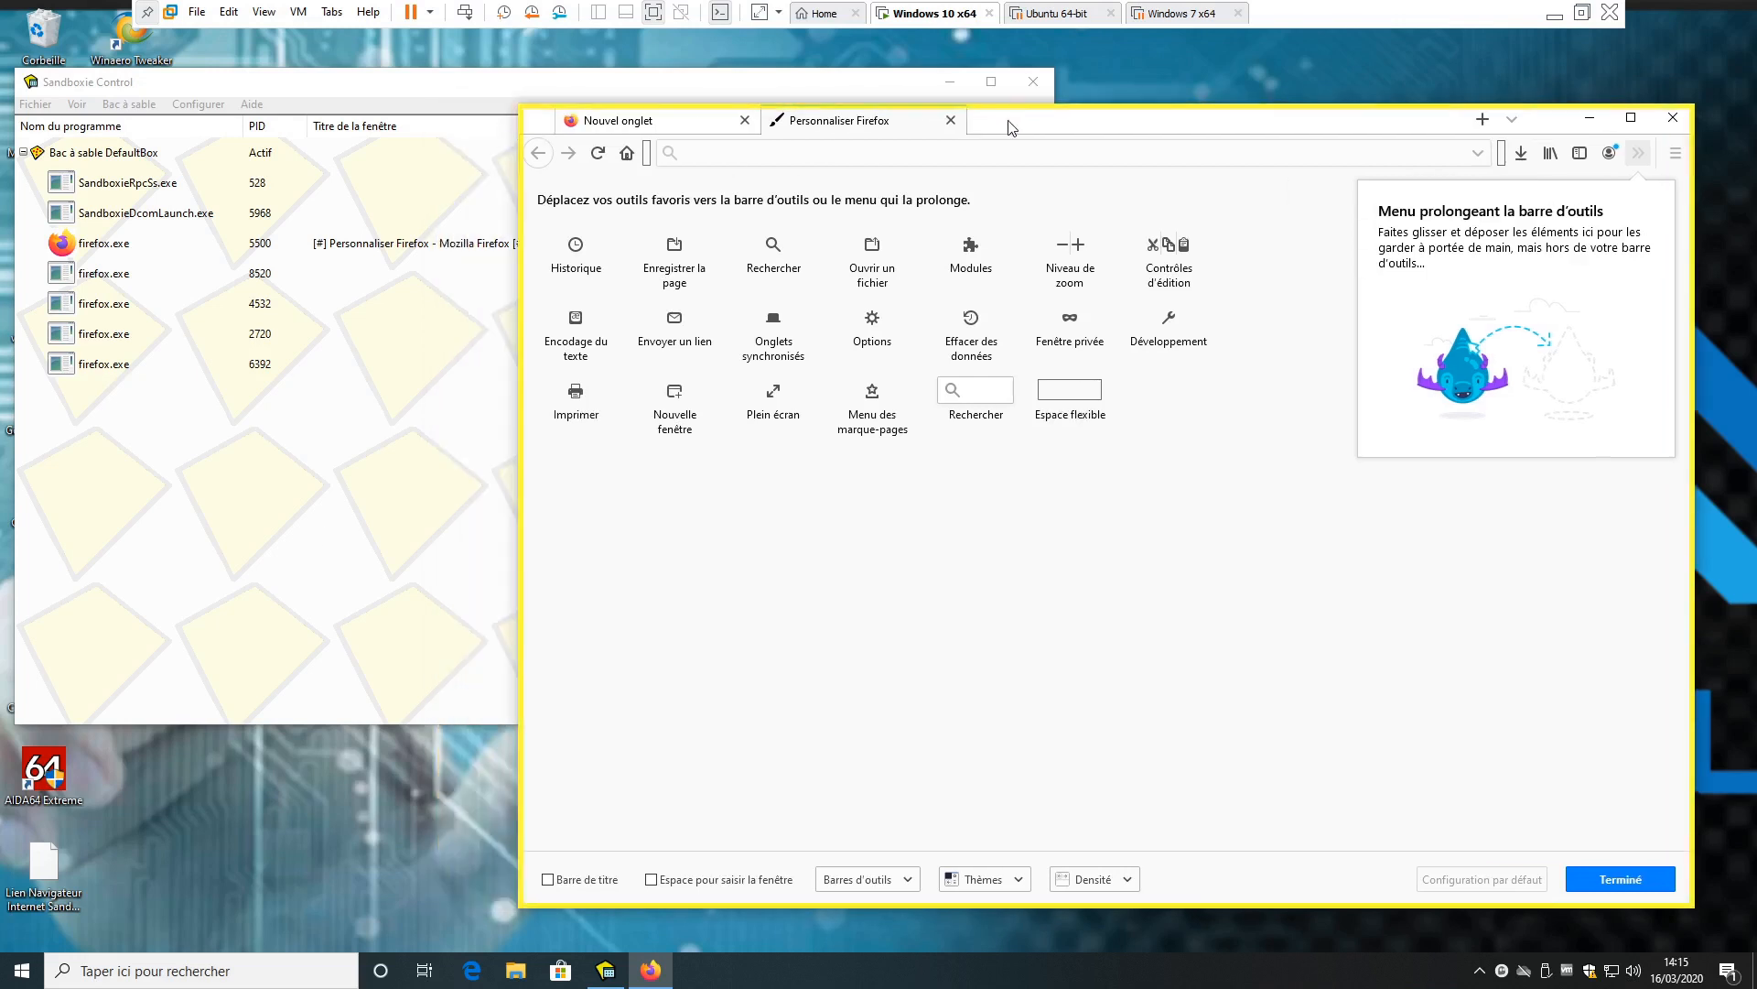
left_click(951, 120)
- Dismiss the Firefox Sync message, close the sandboxed Firefox and reposition the Sandboxie Control window
left_click_drag(494, 85, 666, 81)
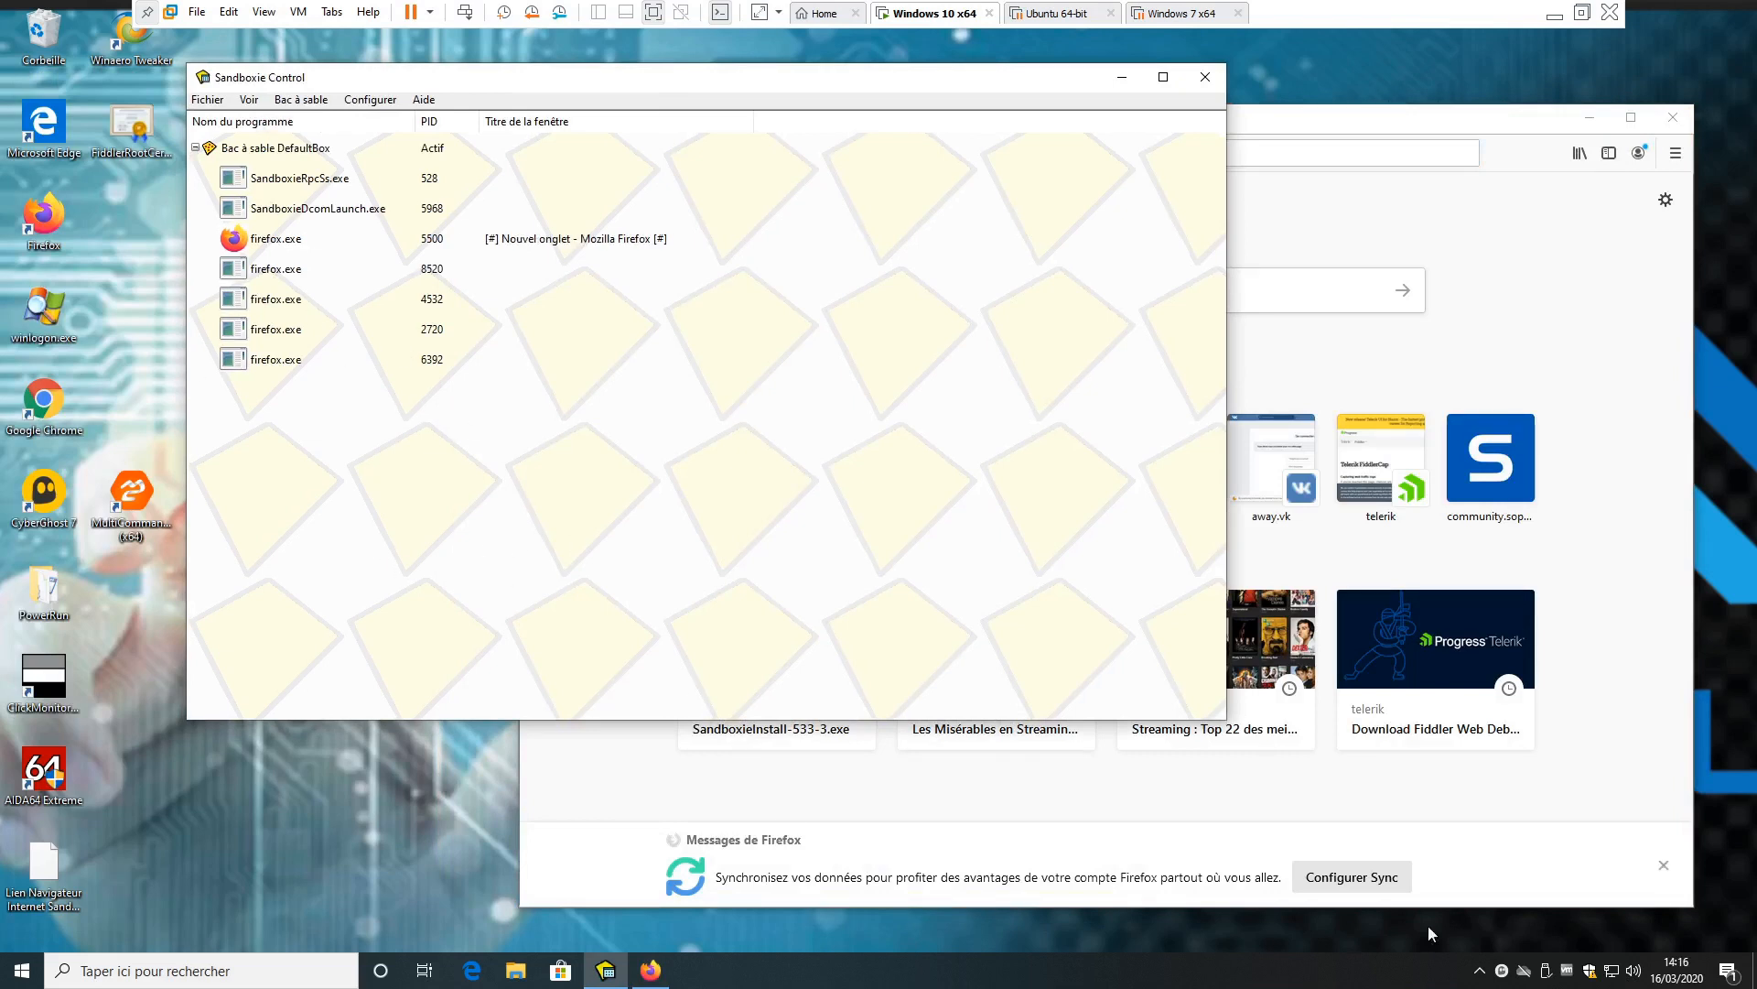
left_click(1666, 874)
left_click(1673, 117)
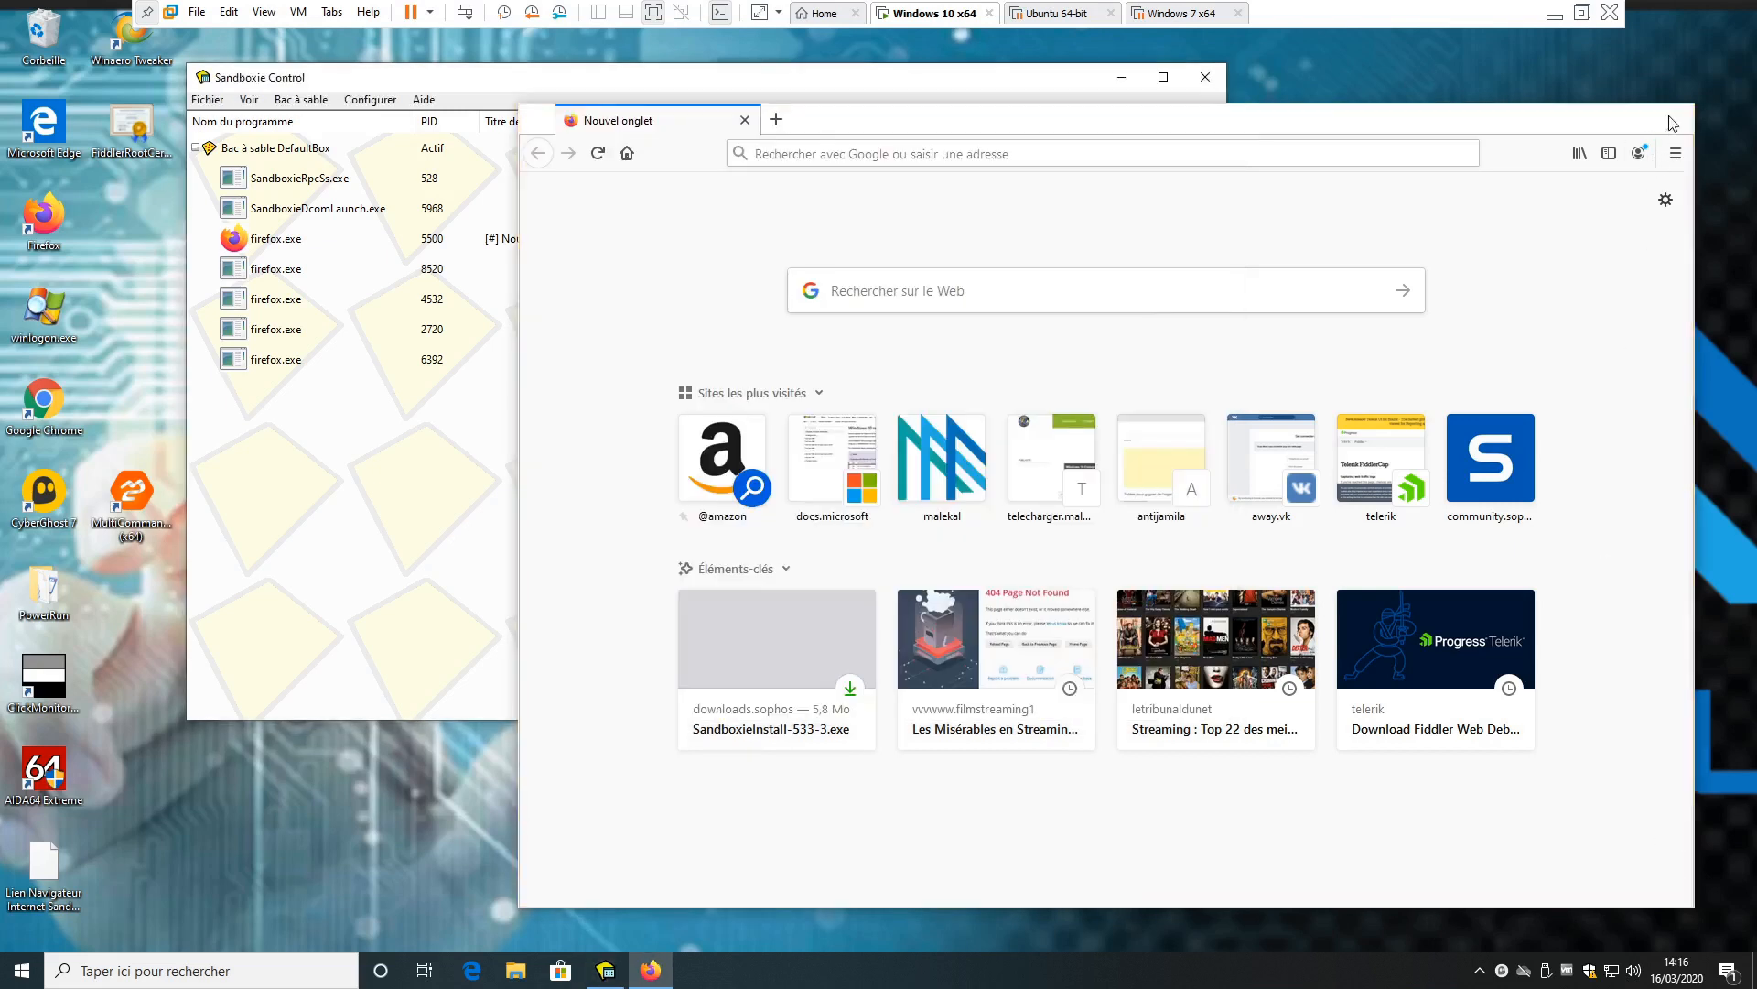
left_click_drag(559, 86, 714, 97)
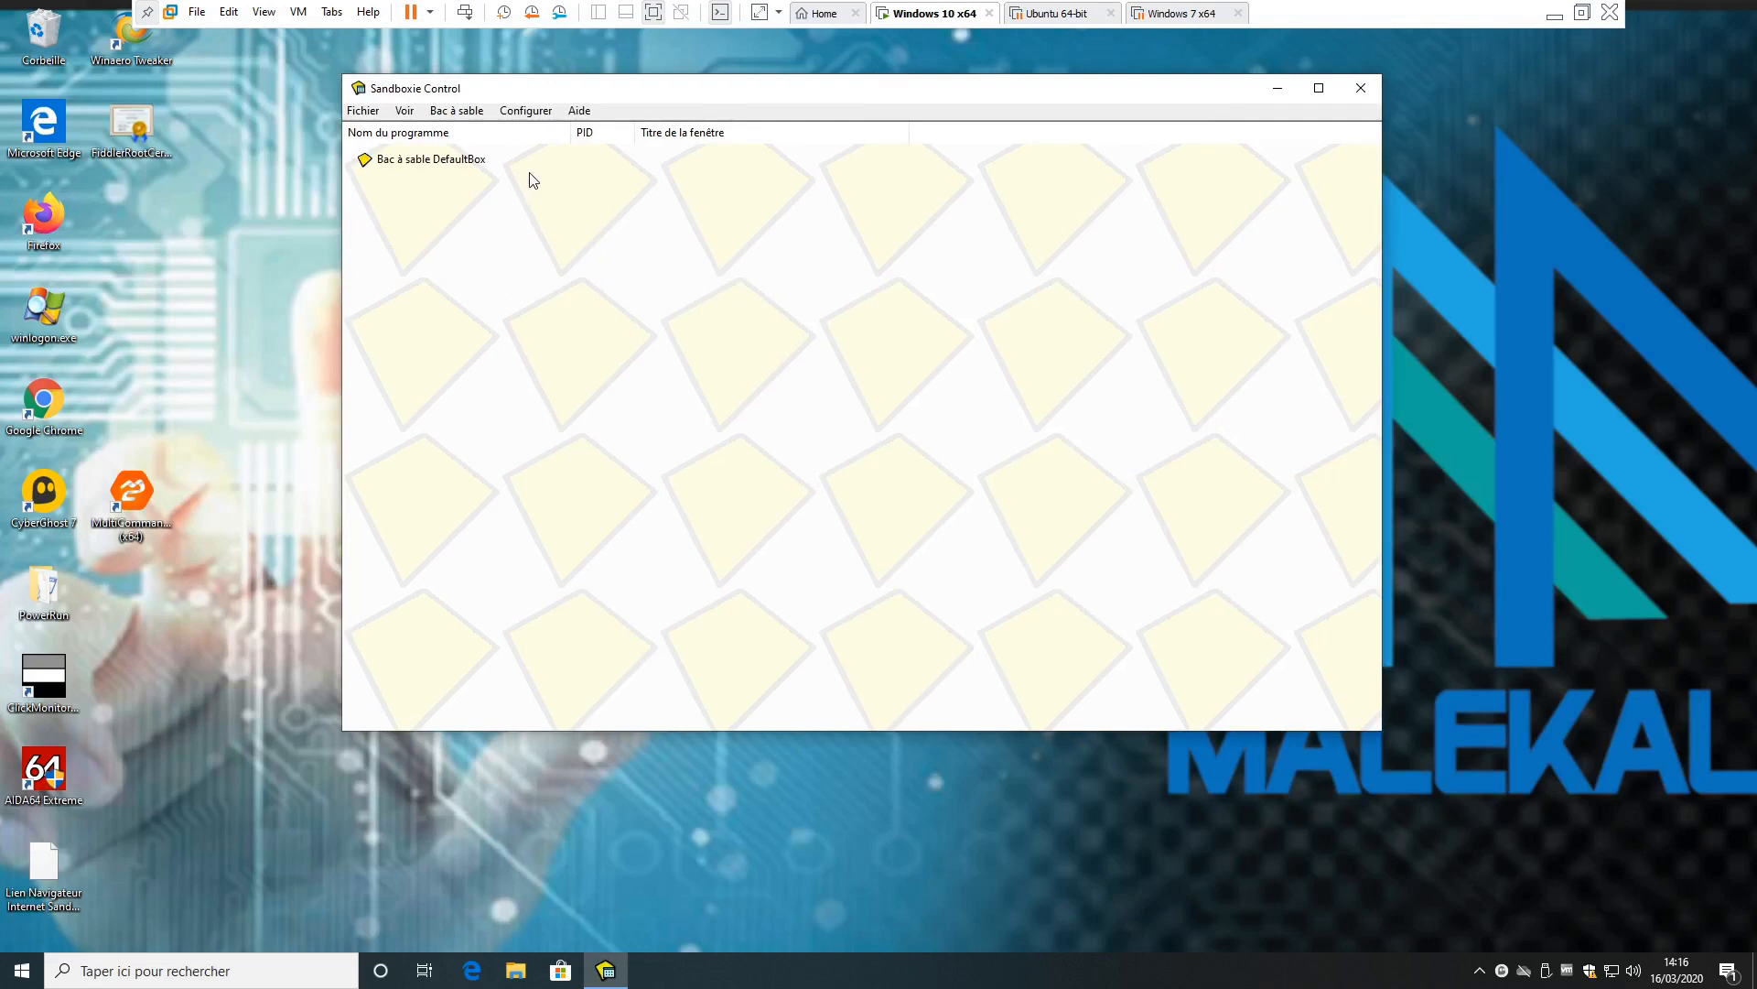
- Add a desktop shortcut that runs Firefox in DefaultBox through the Windows shell integration settings, and save the settings
left_click(536, 111)
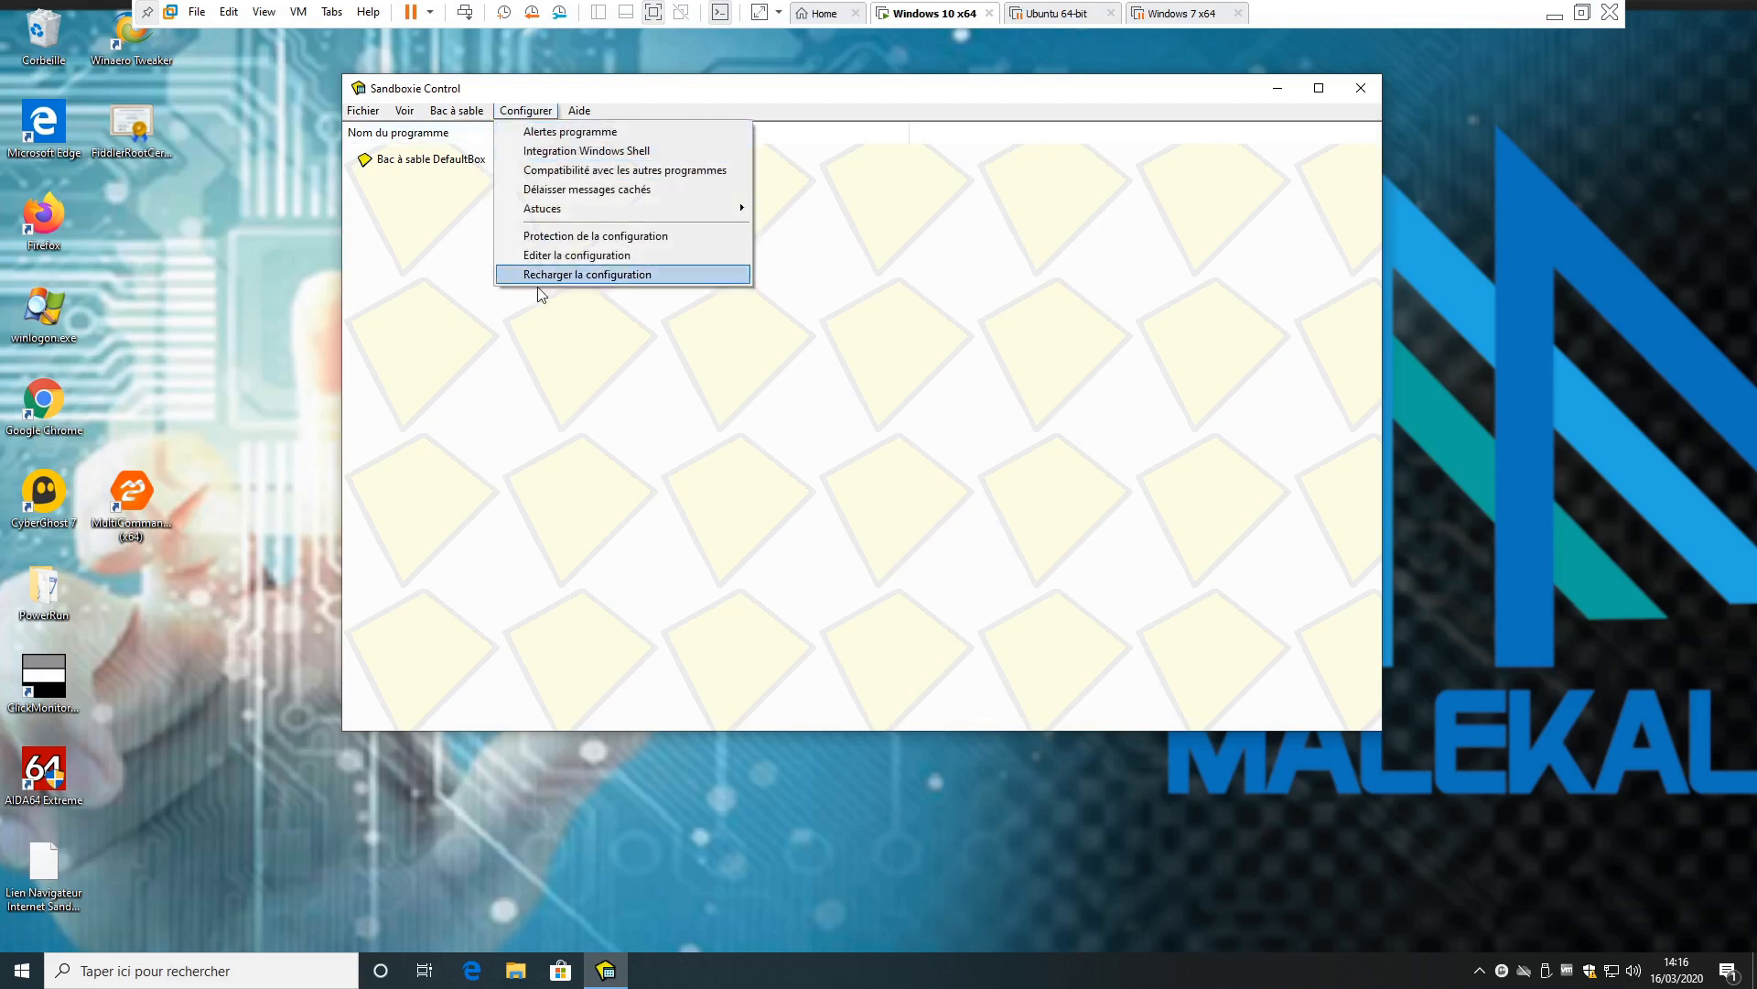
left_click(610, 158)
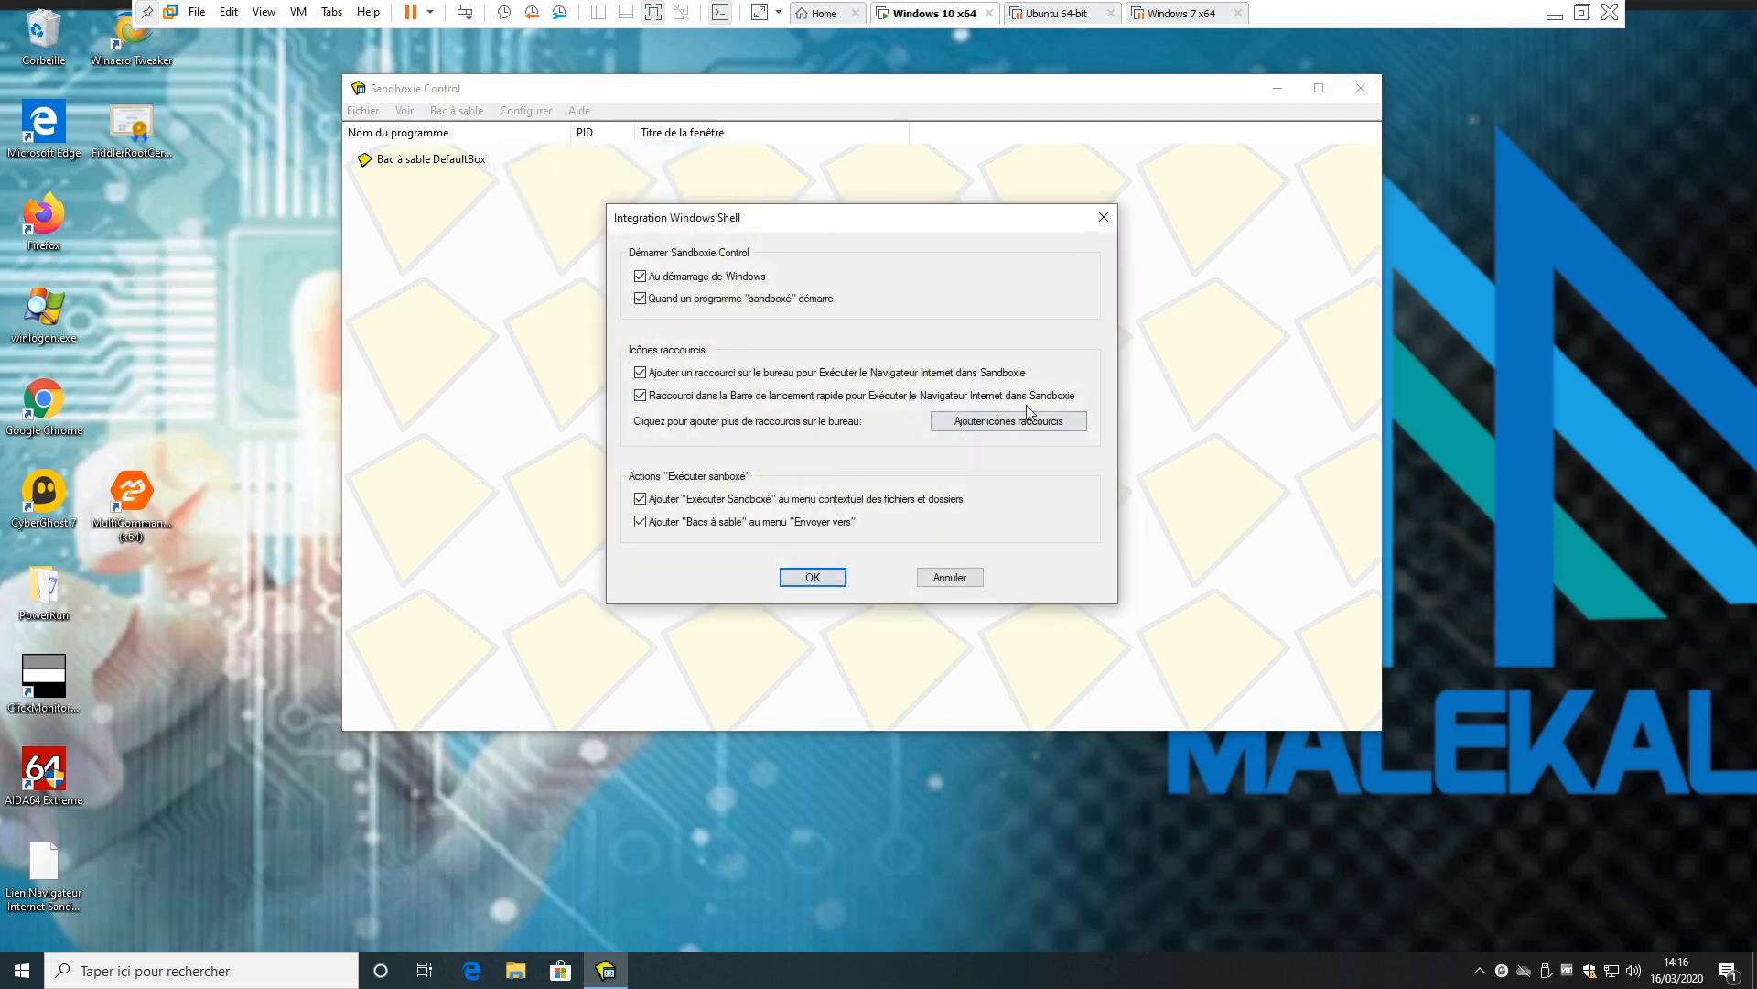
left_click(1010, 427)
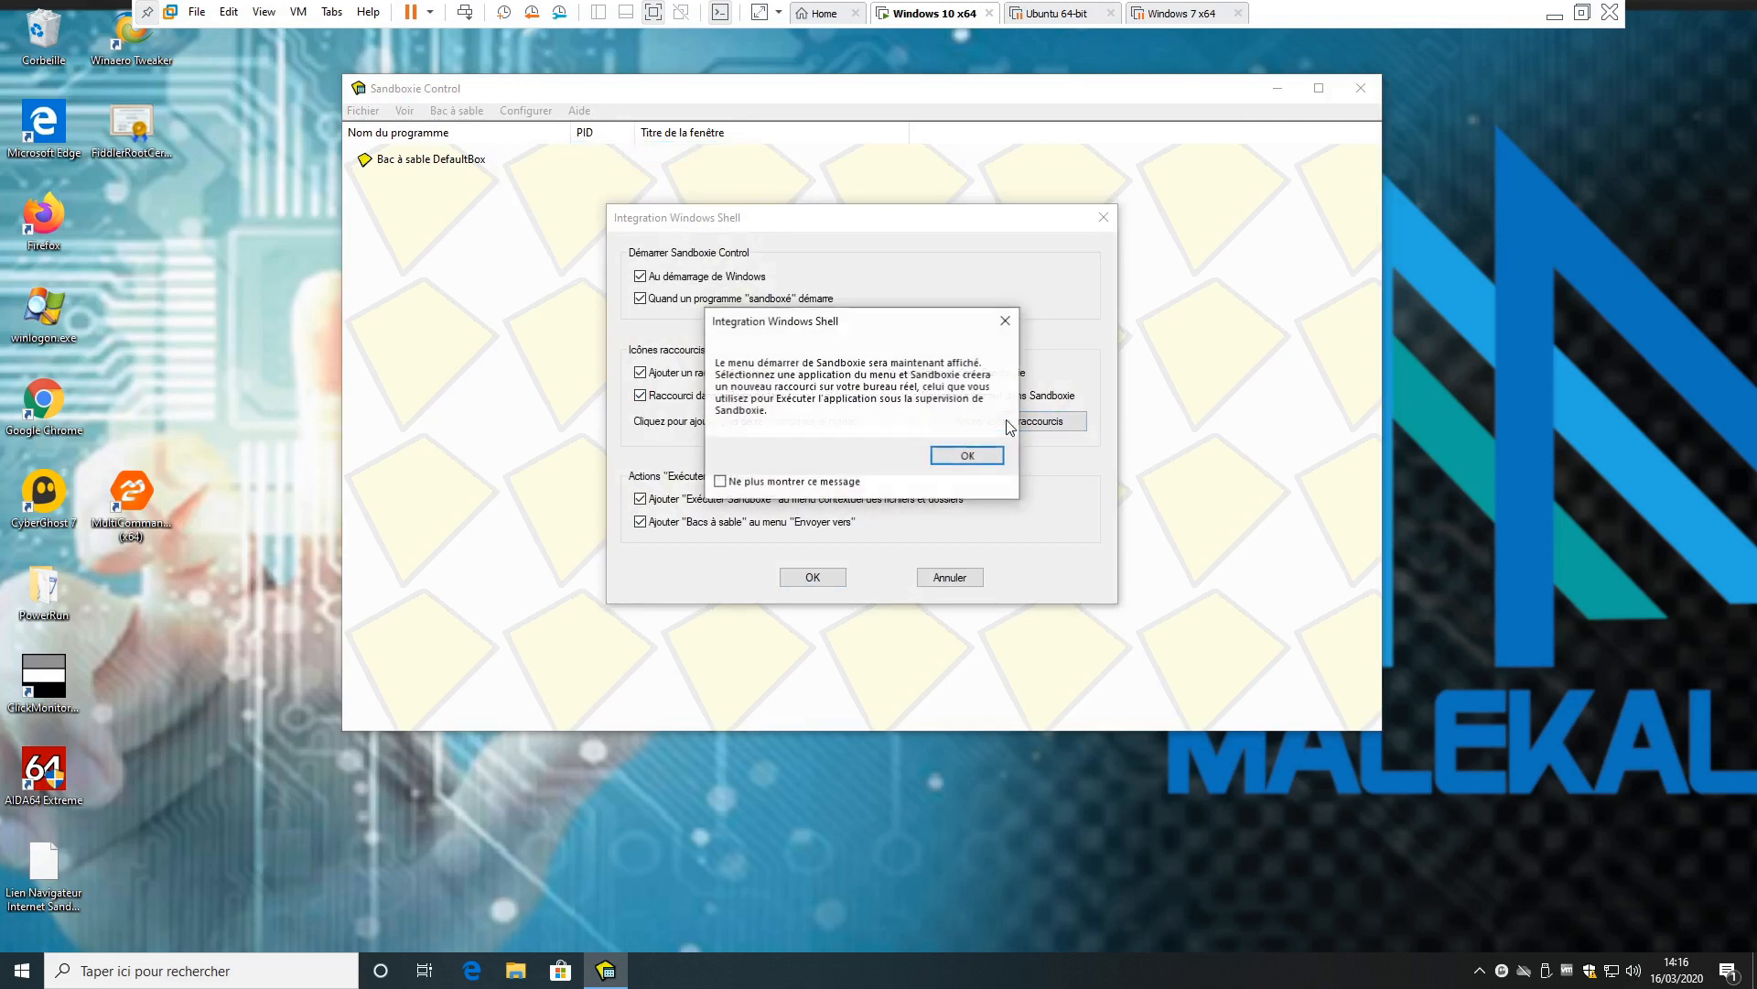
left_click(970, 458)
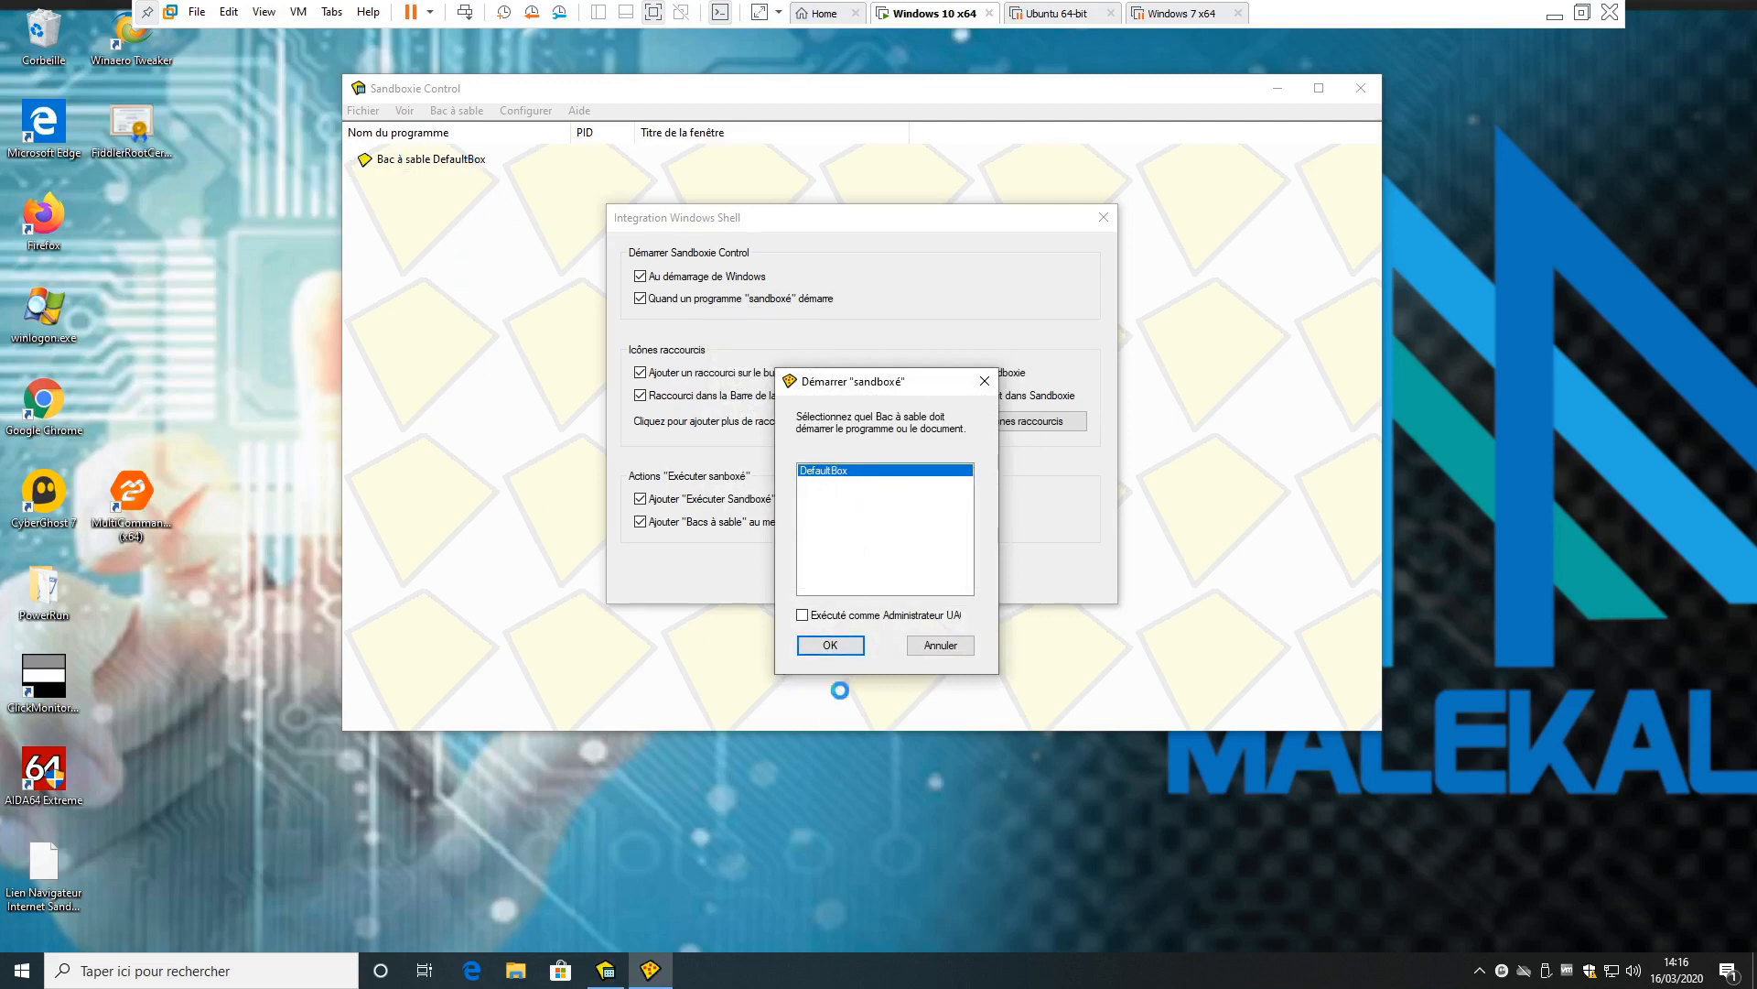
left_click(830, 644)
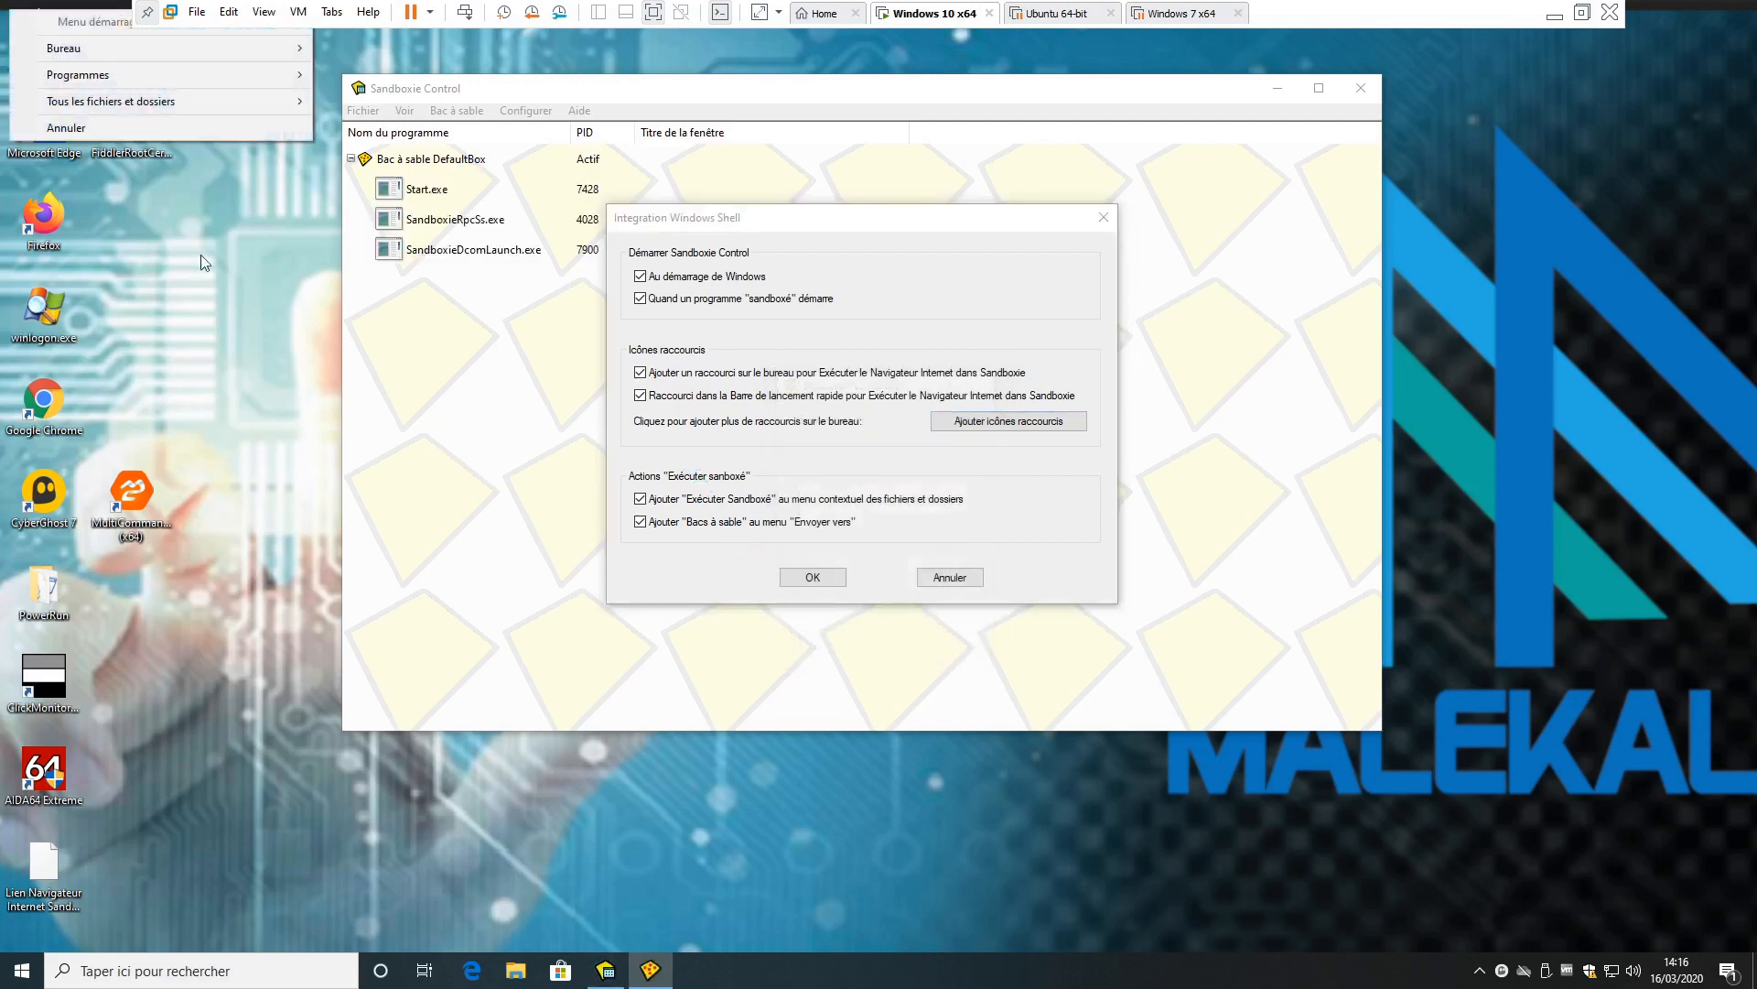
mouse_move(78, 77)
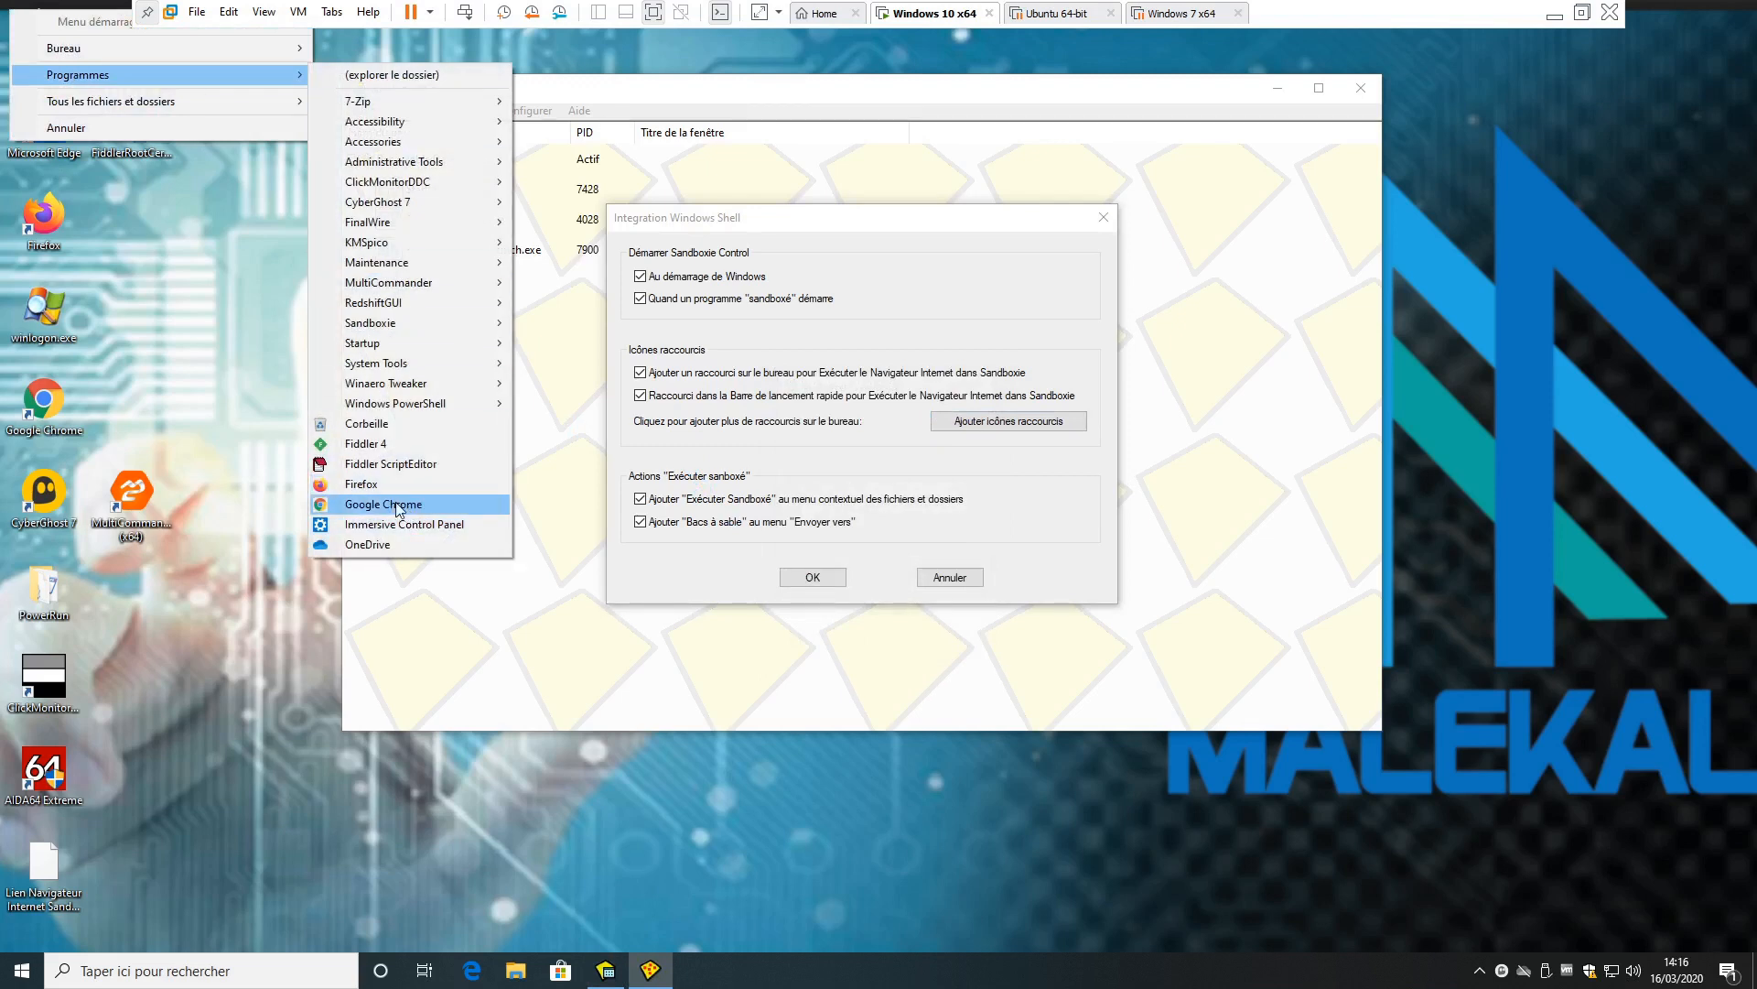
left_click(371, 486)
left_click(129, 252)
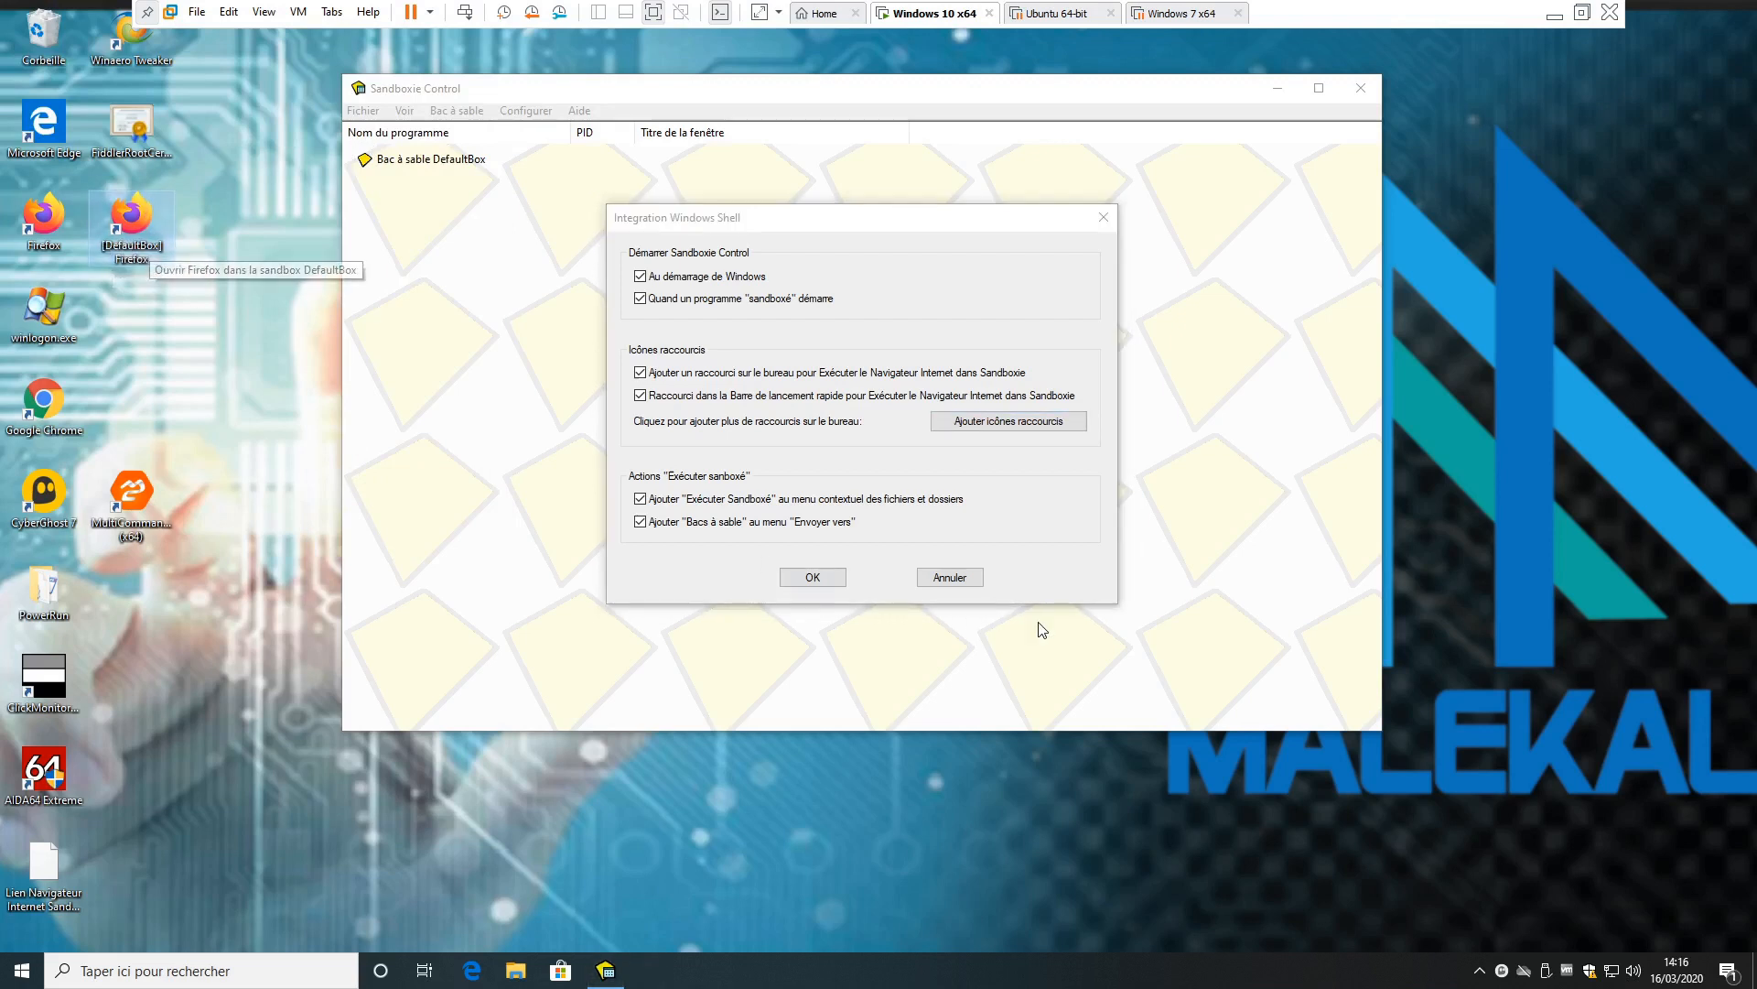
left_click(832, 582)
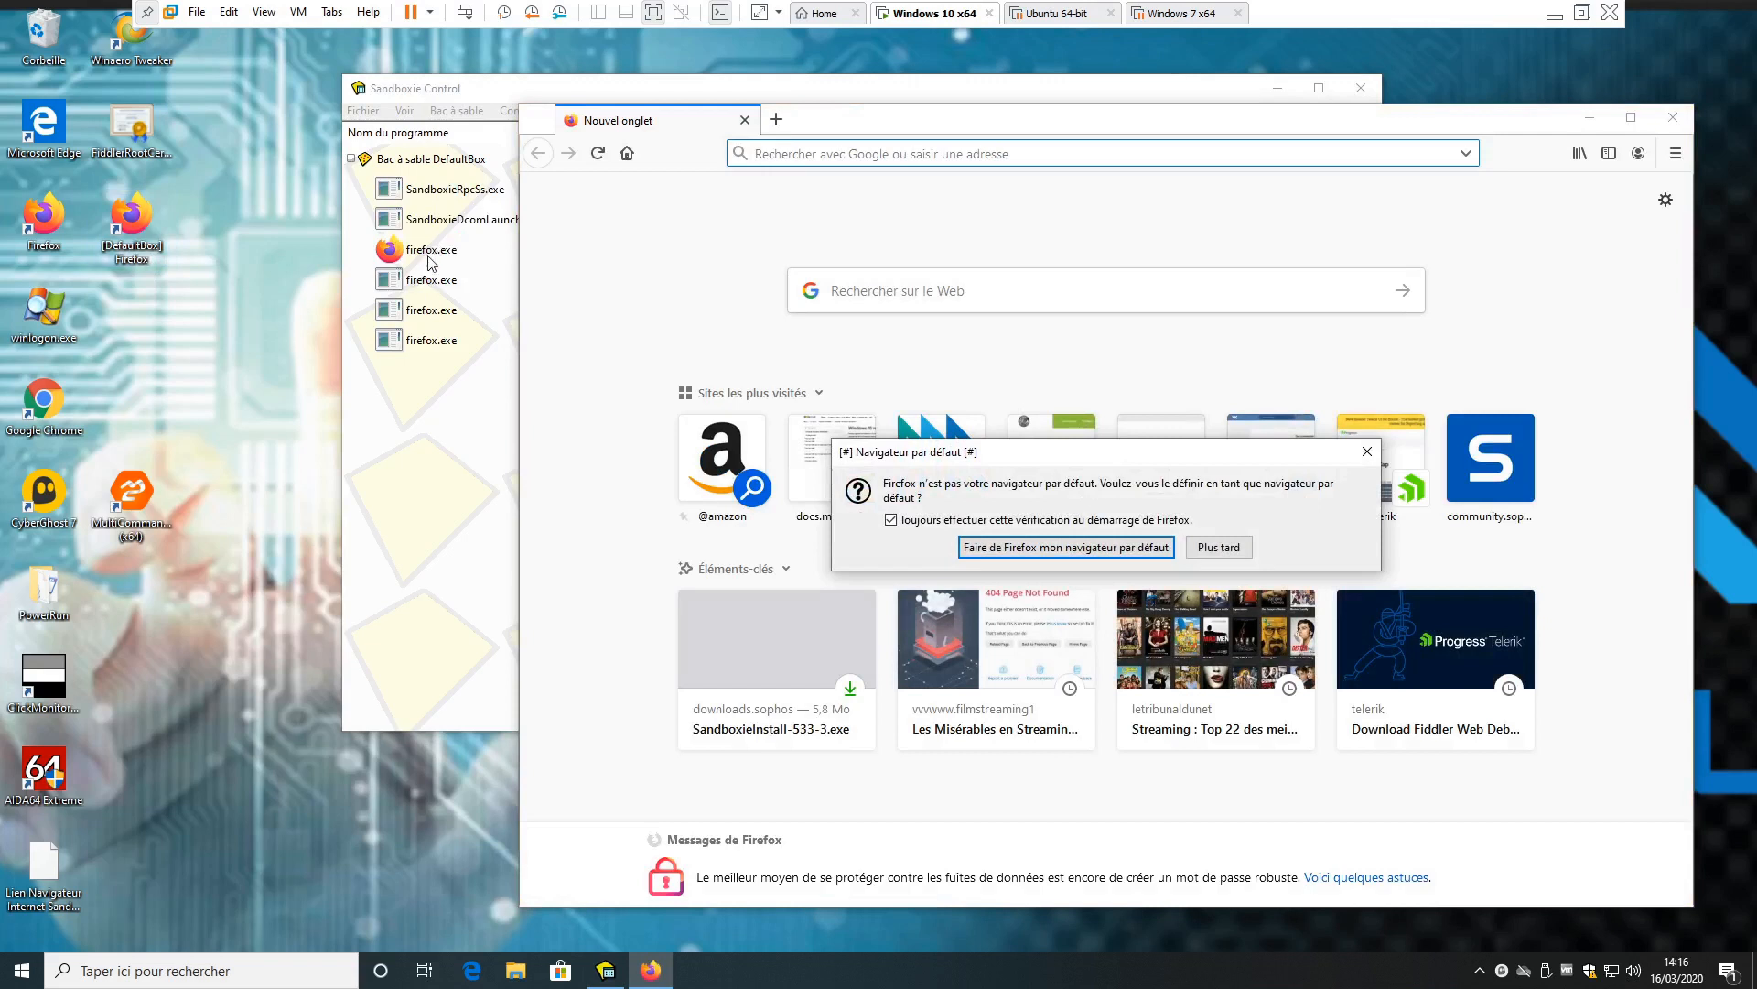
- Close the sandboxed Firefox after postponing the default-browser choice, and move its DefaultBox shortcut elsewhere on the desktop
key("Tab")
key("Return")
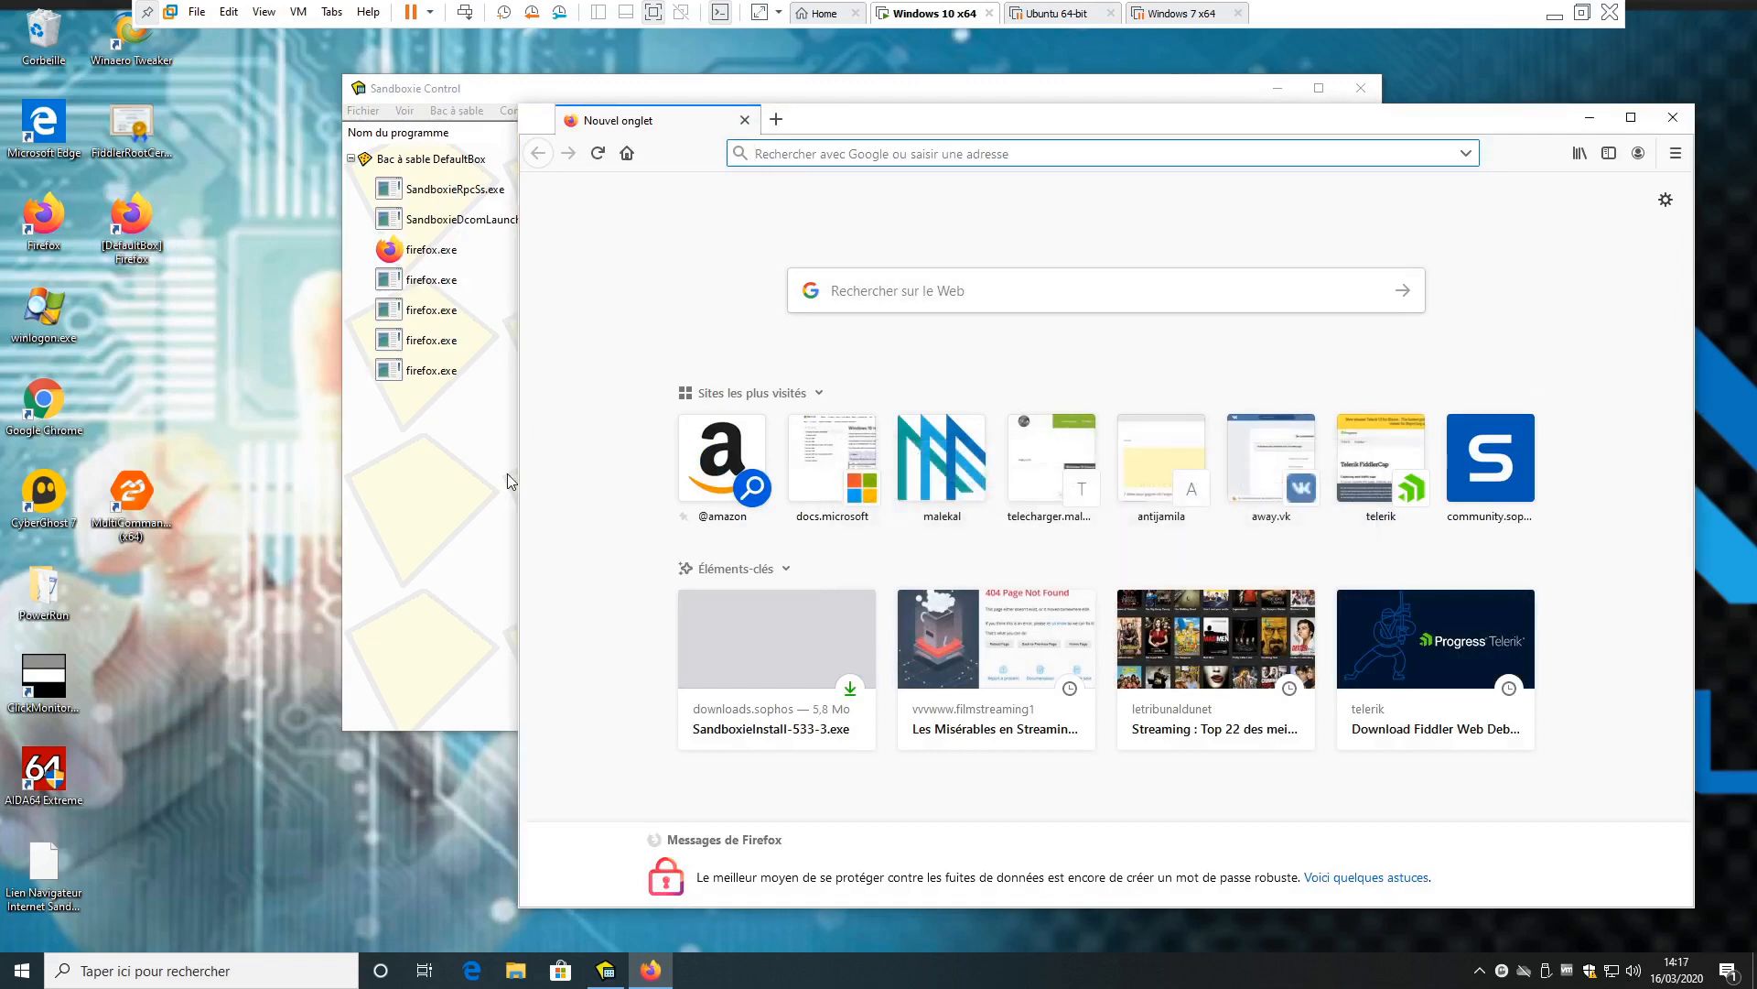
left_click(1674, 117)
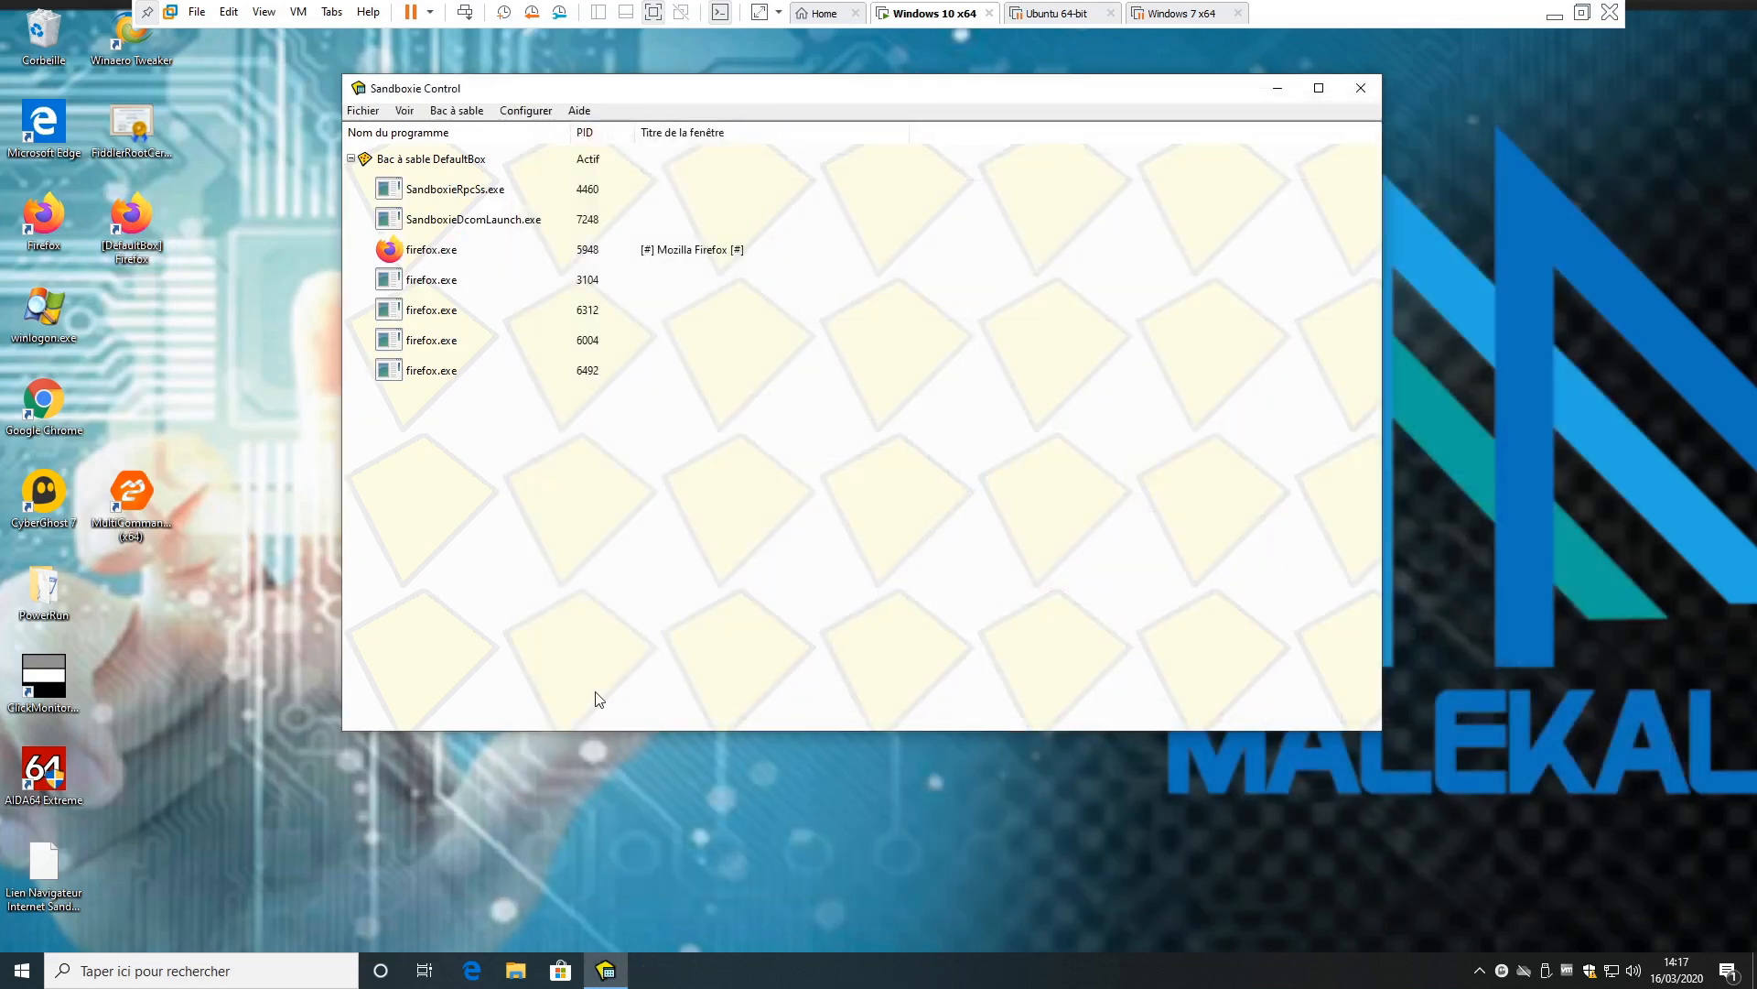
left_click_drag(124, 224, 655, 870)
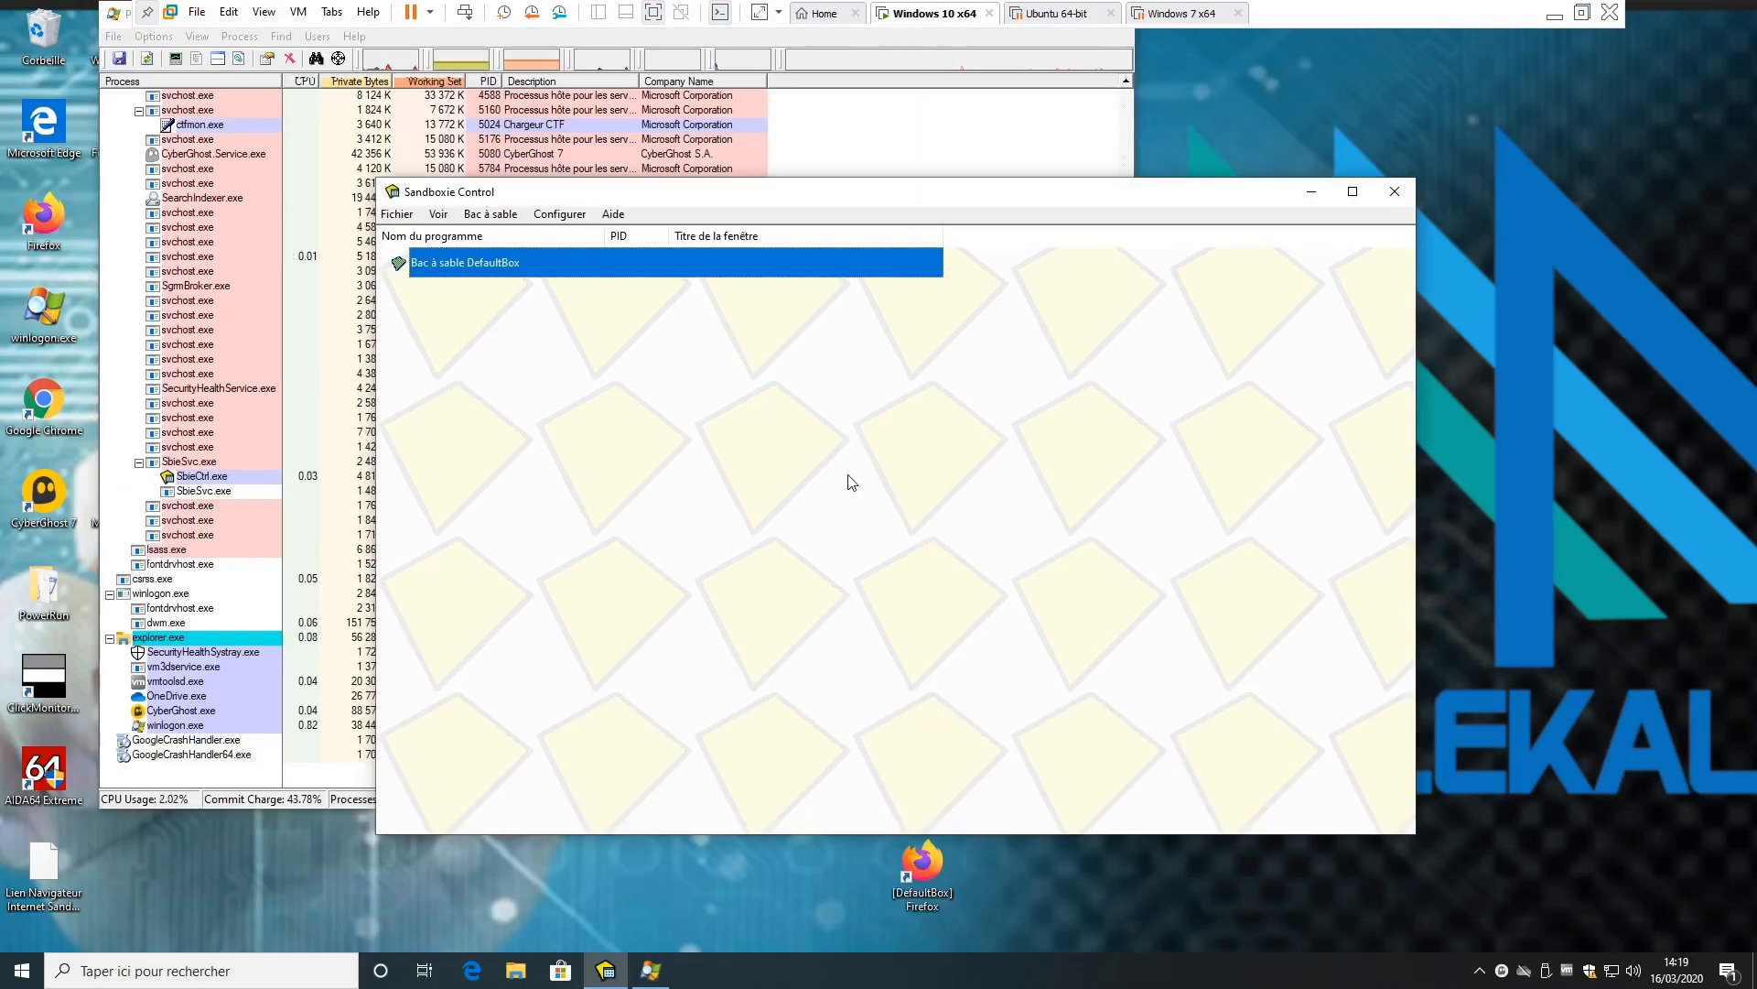
- Run Windows Explorer sandboxed in DefaultBox to examine its processes, and close the Explorer window
left_click(491, 216)
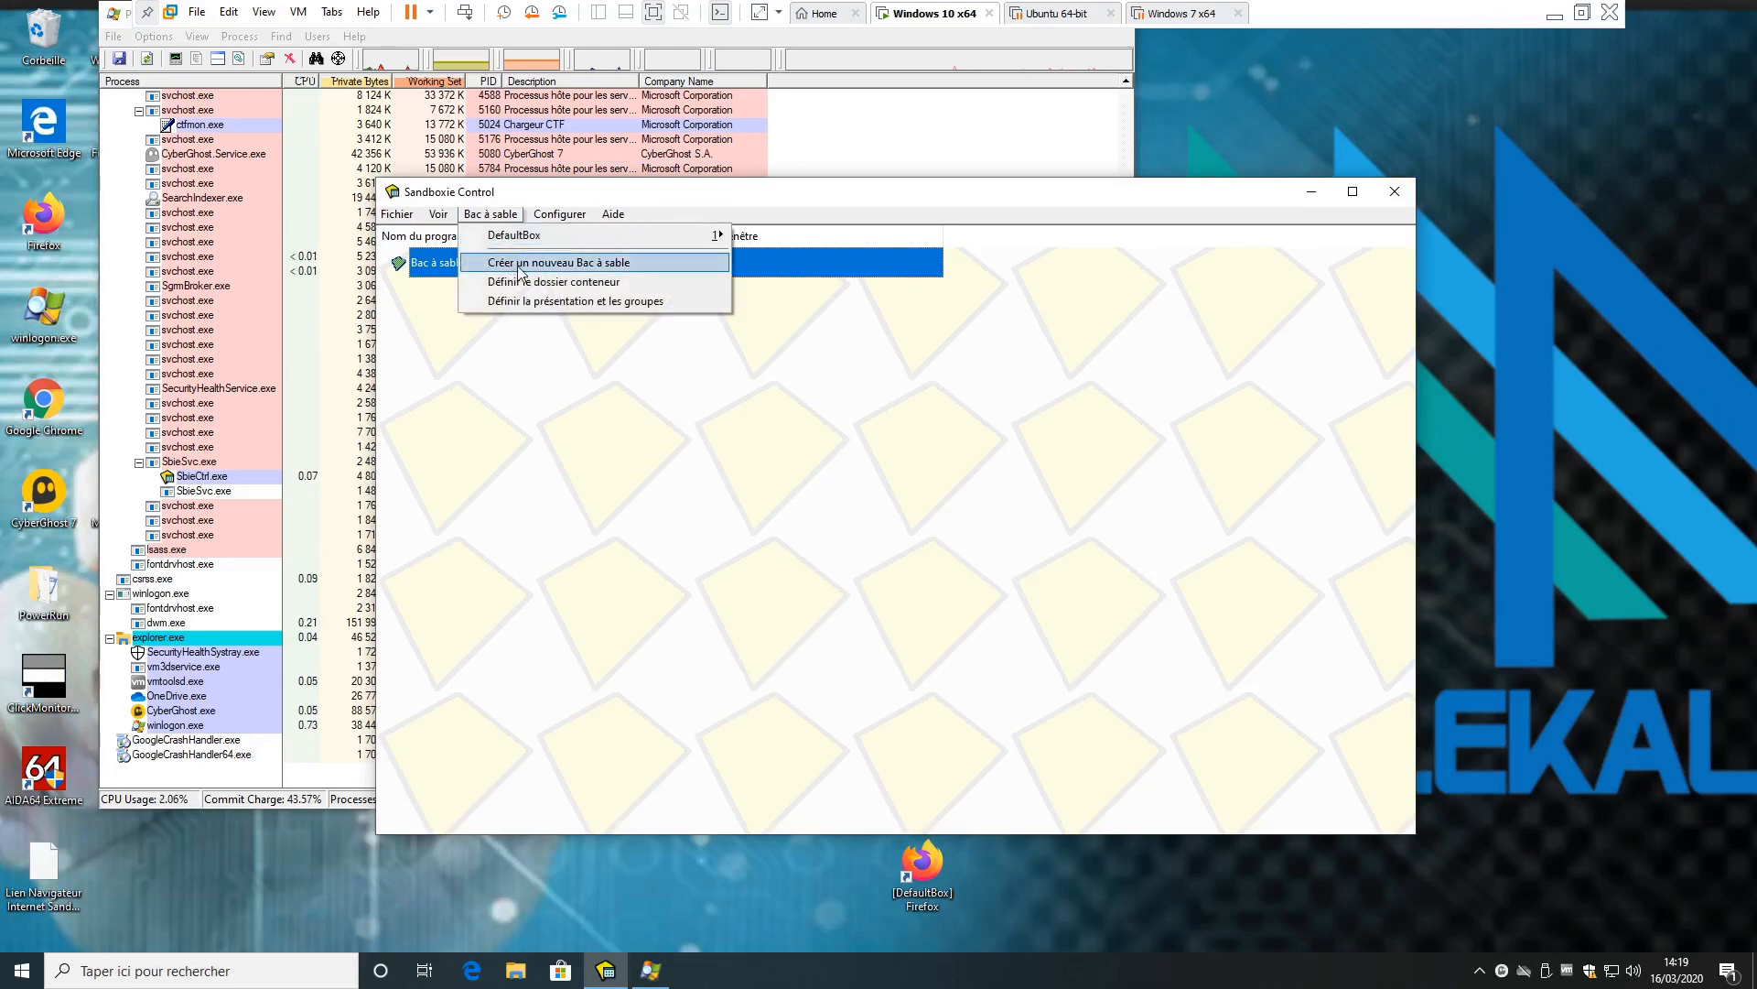
left_click(581, 465)
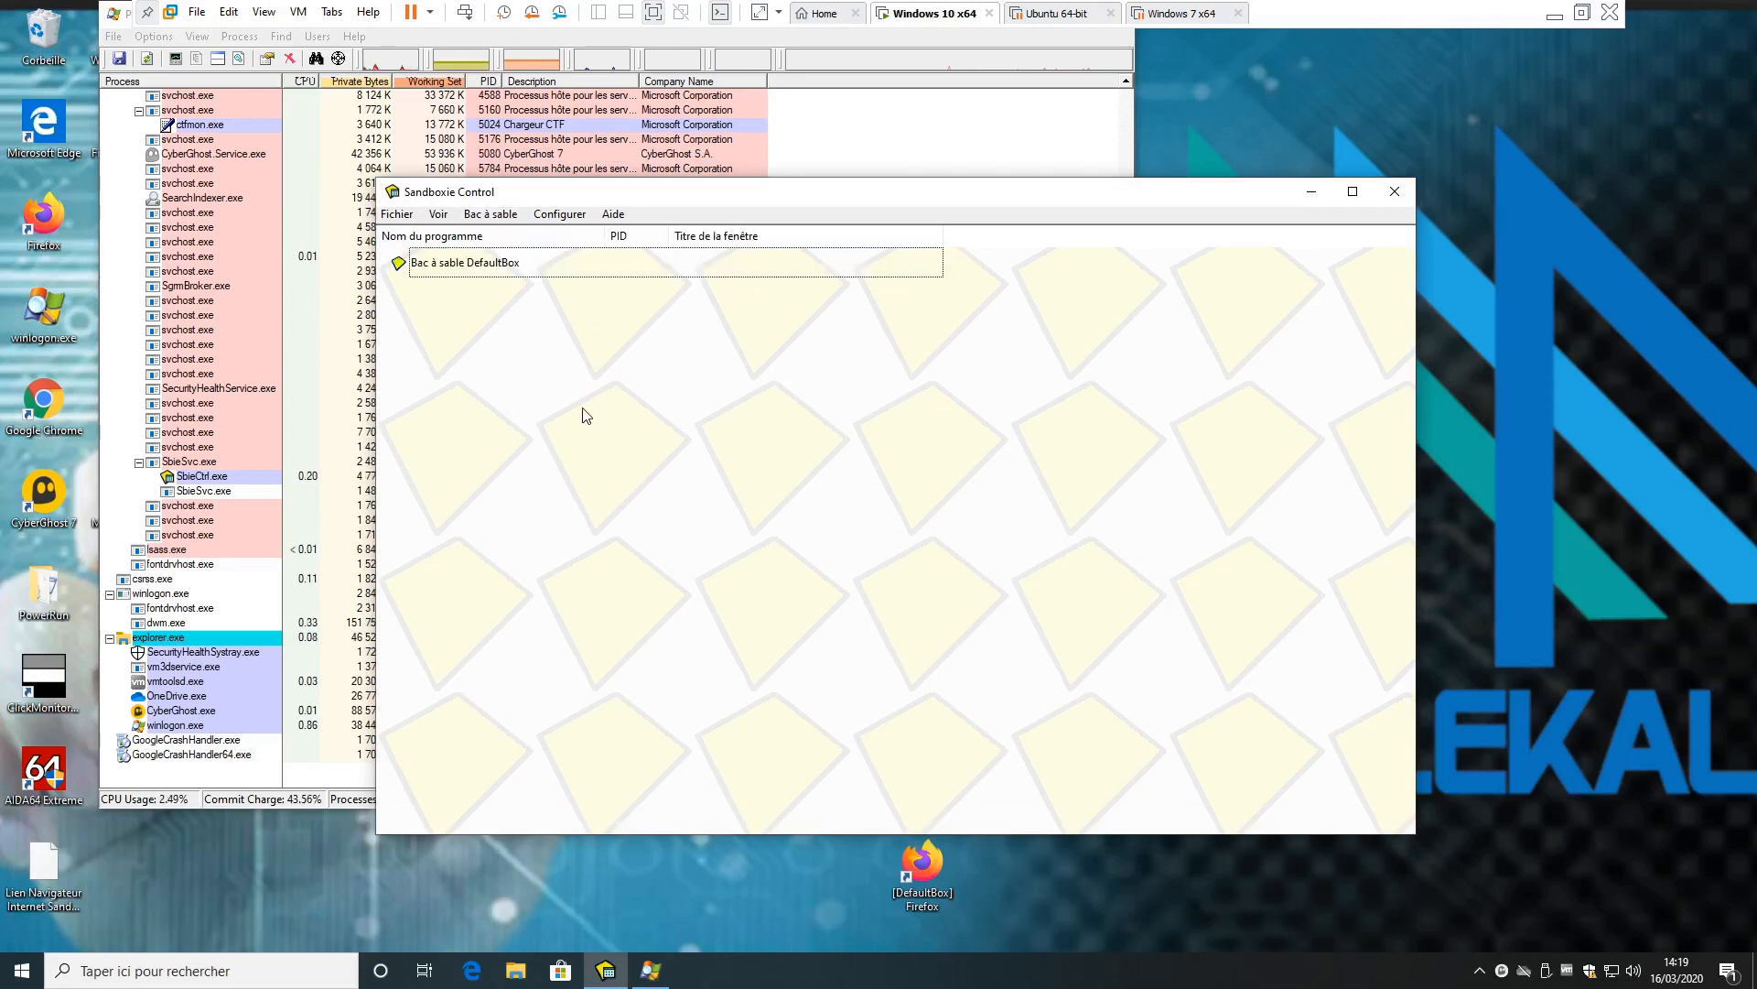
right_click(473, 261)
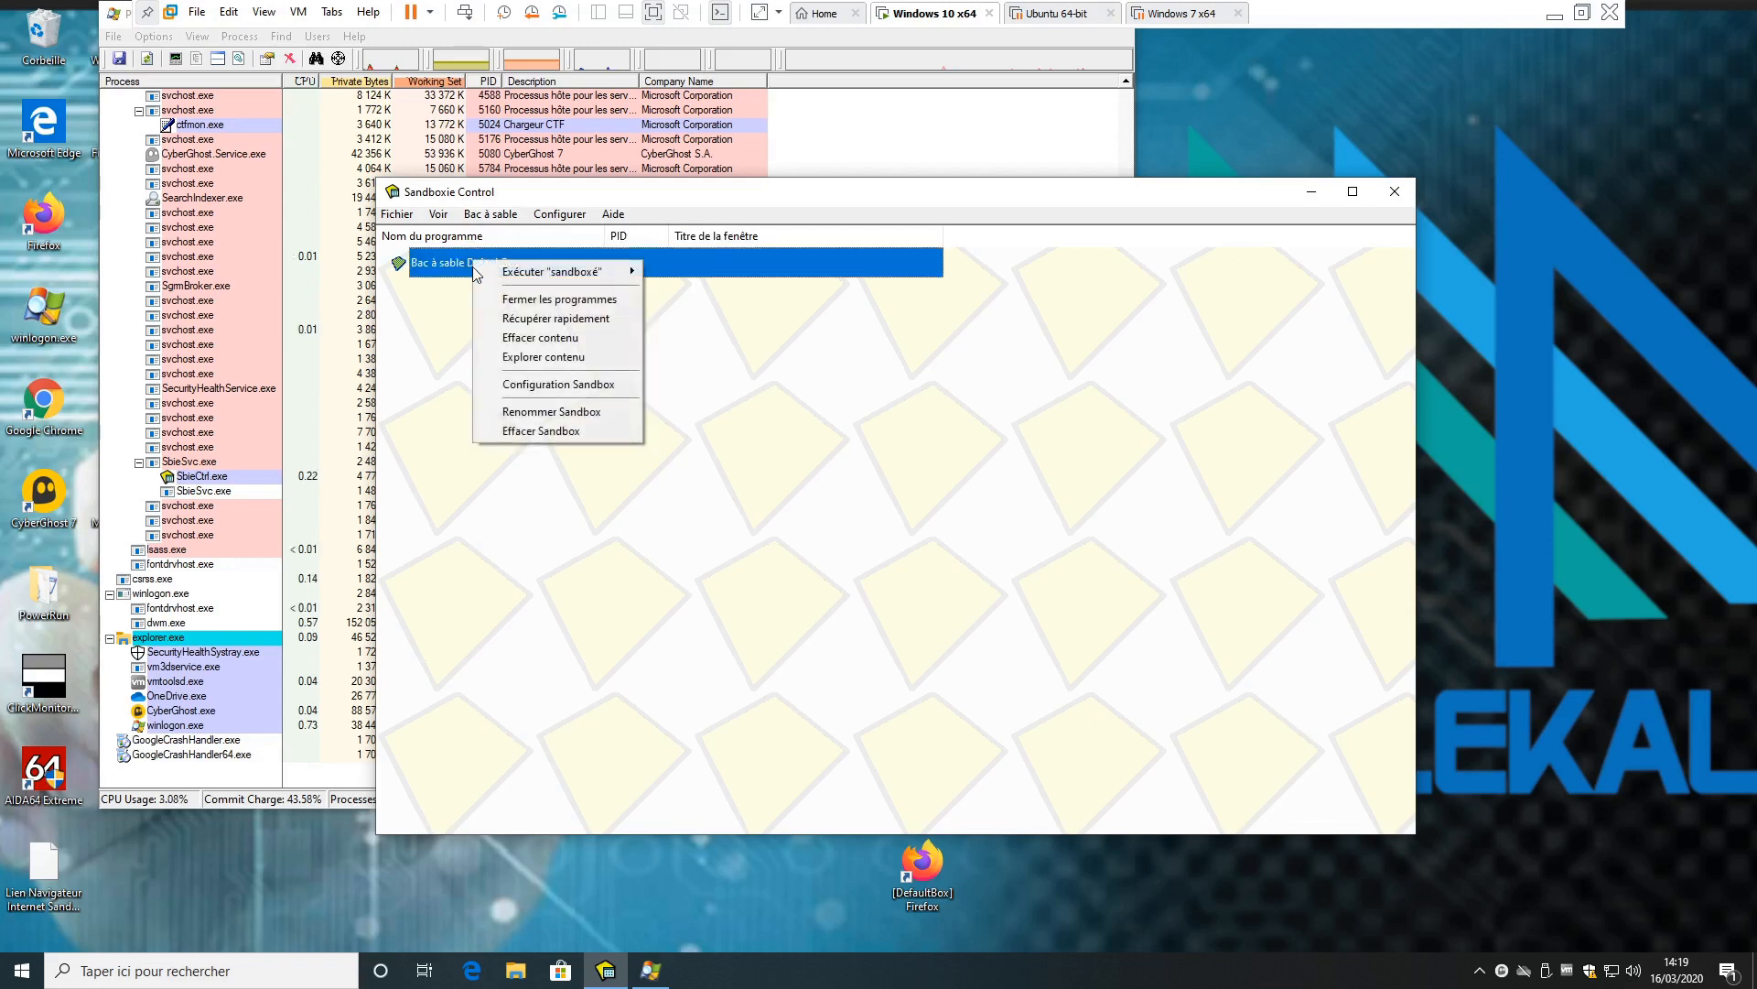
mouse_move(554, 279)
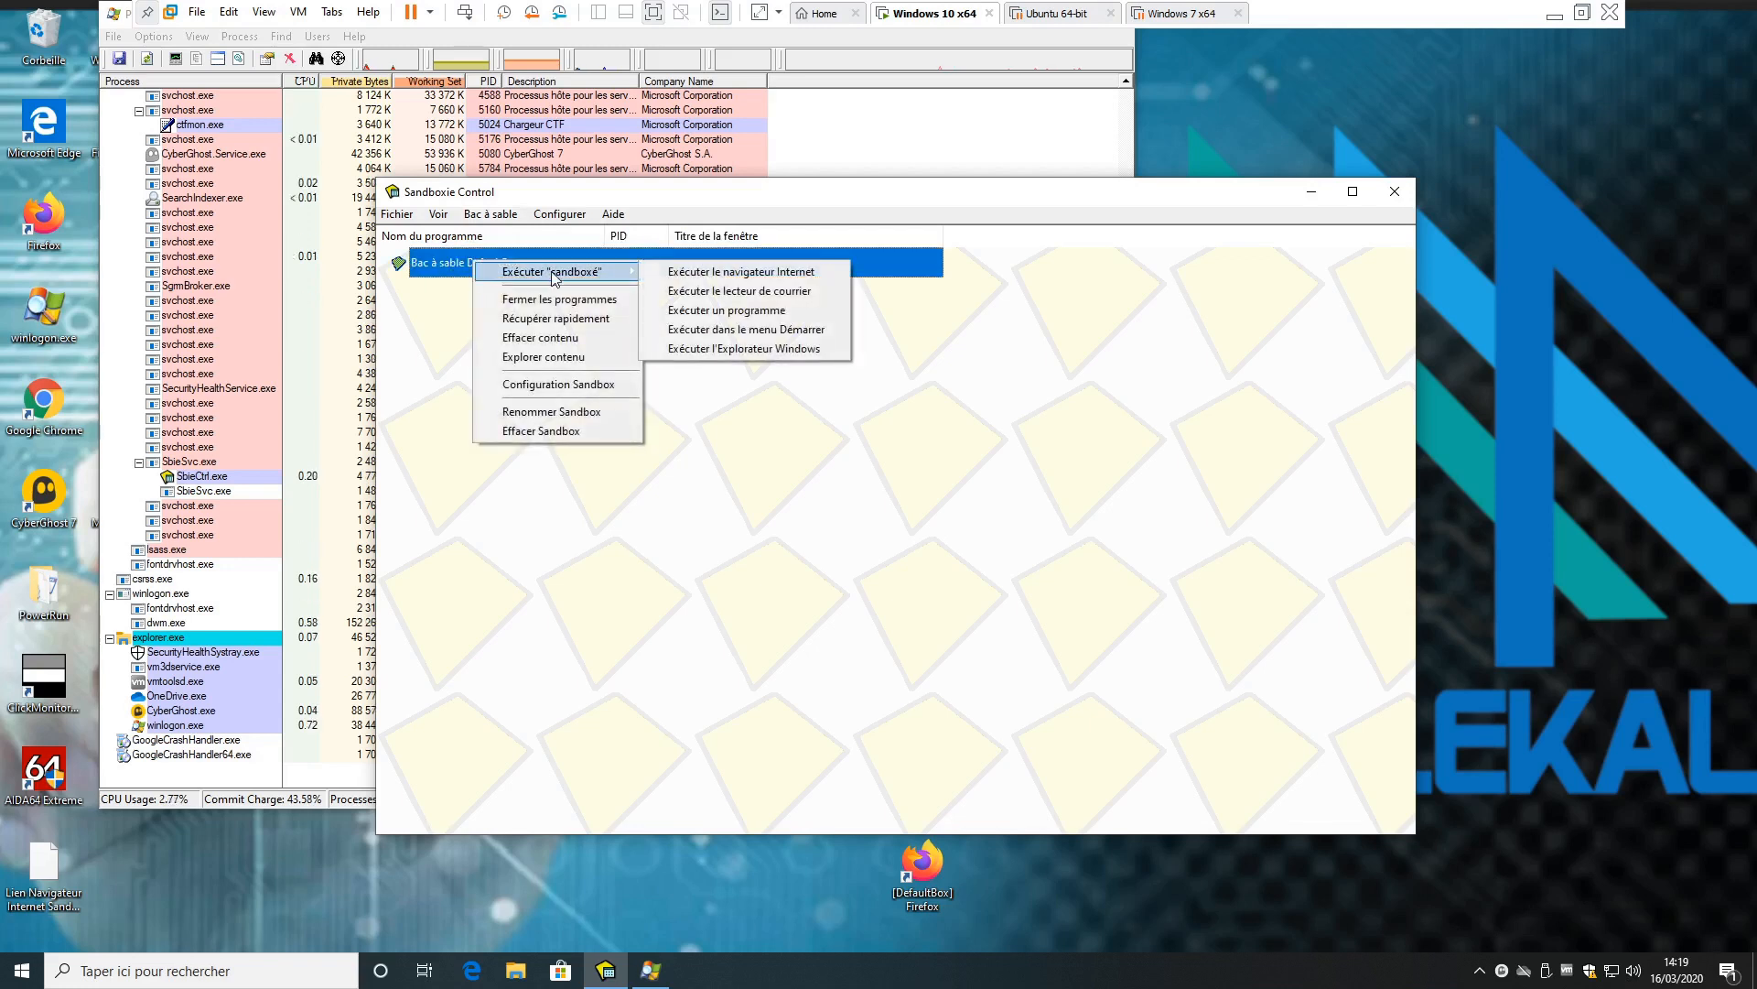
left_click(767, 352)
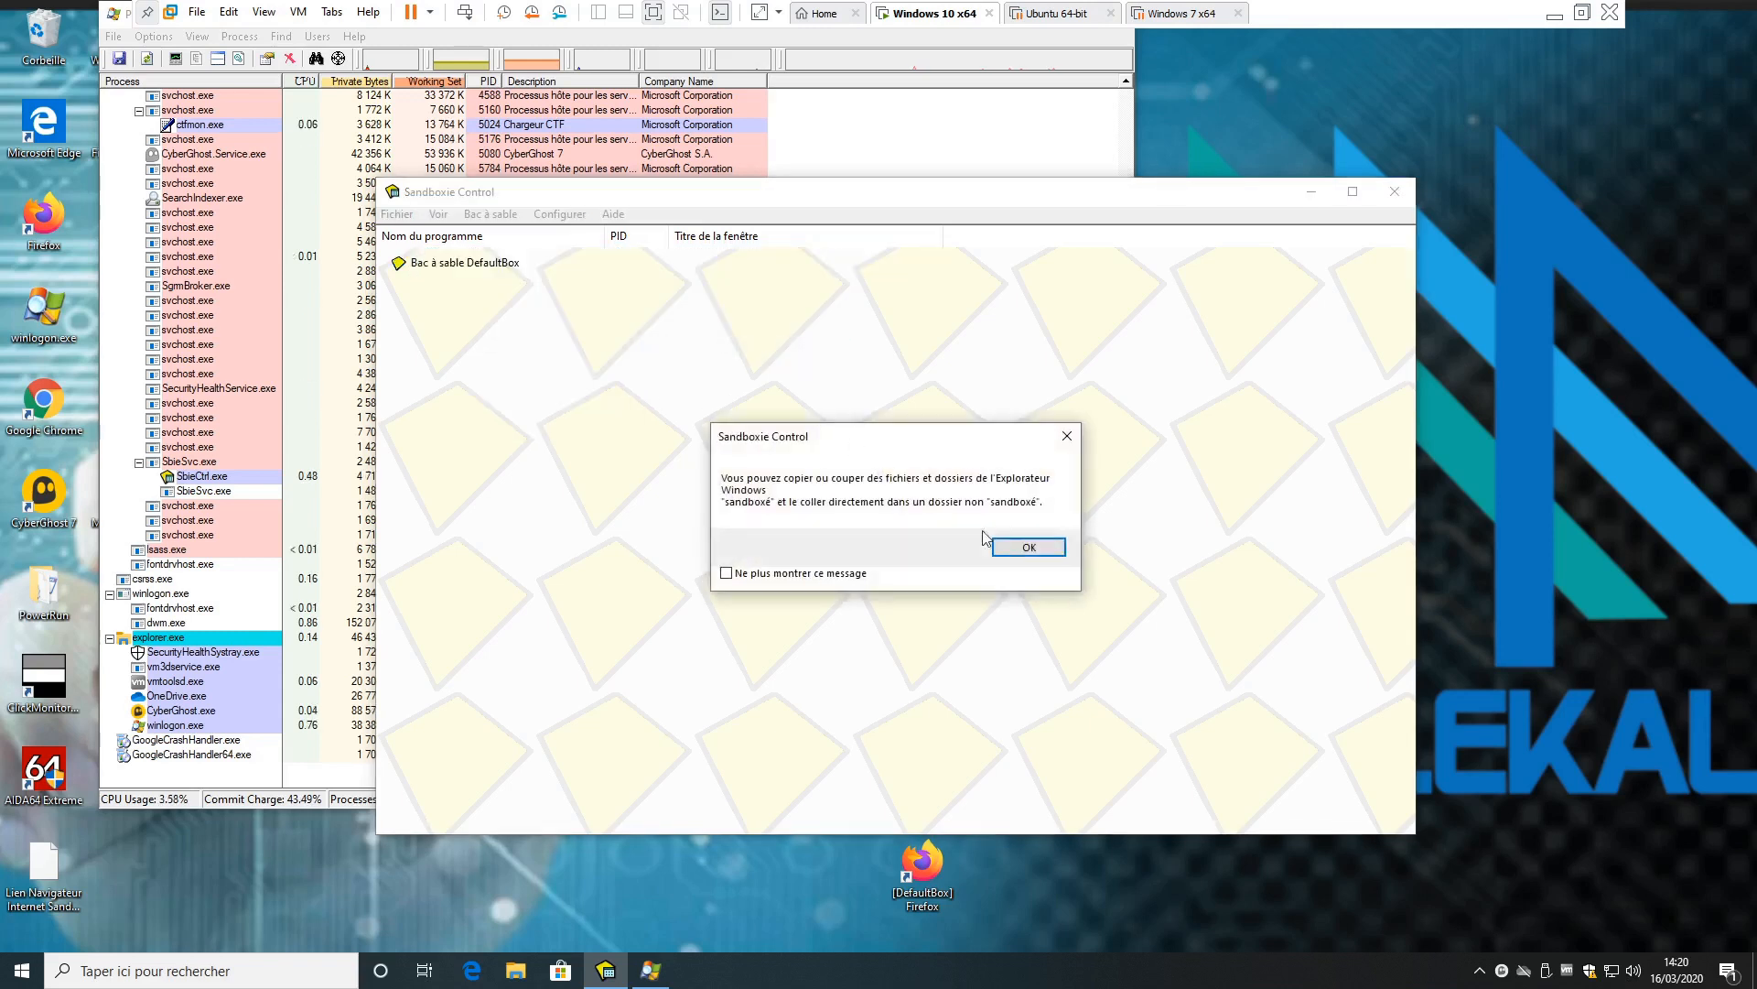
left_click(1018, 547)
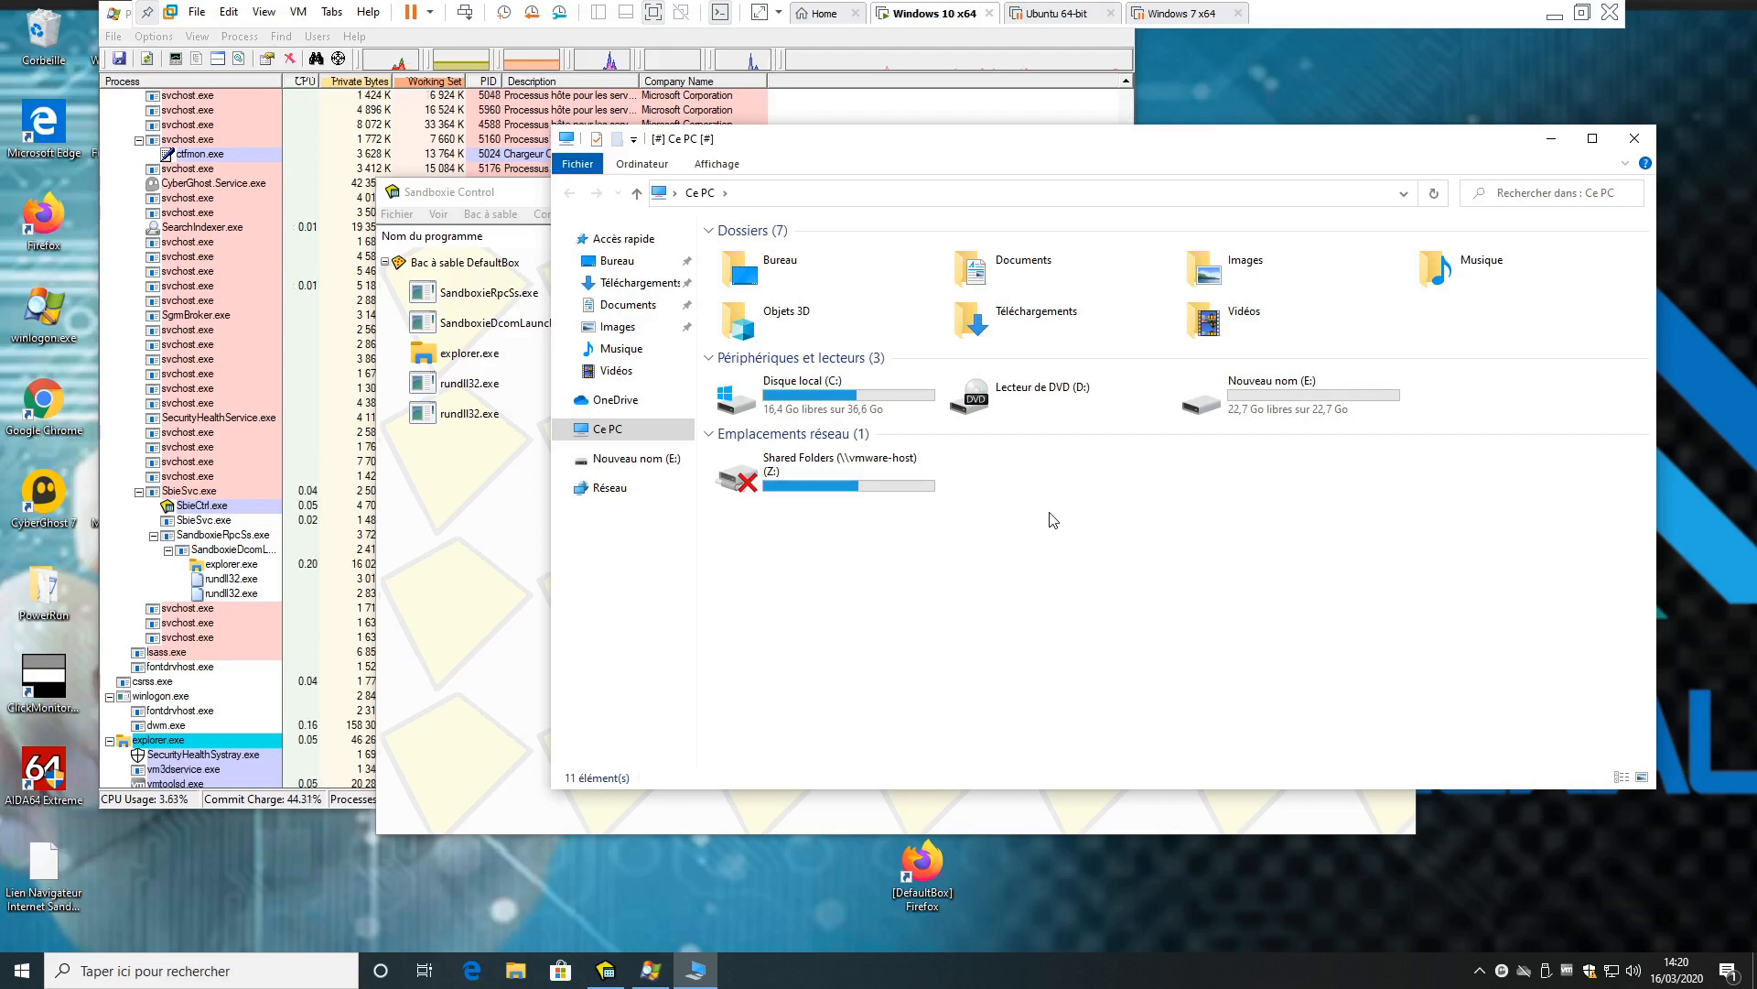
left_click(1635, 139)
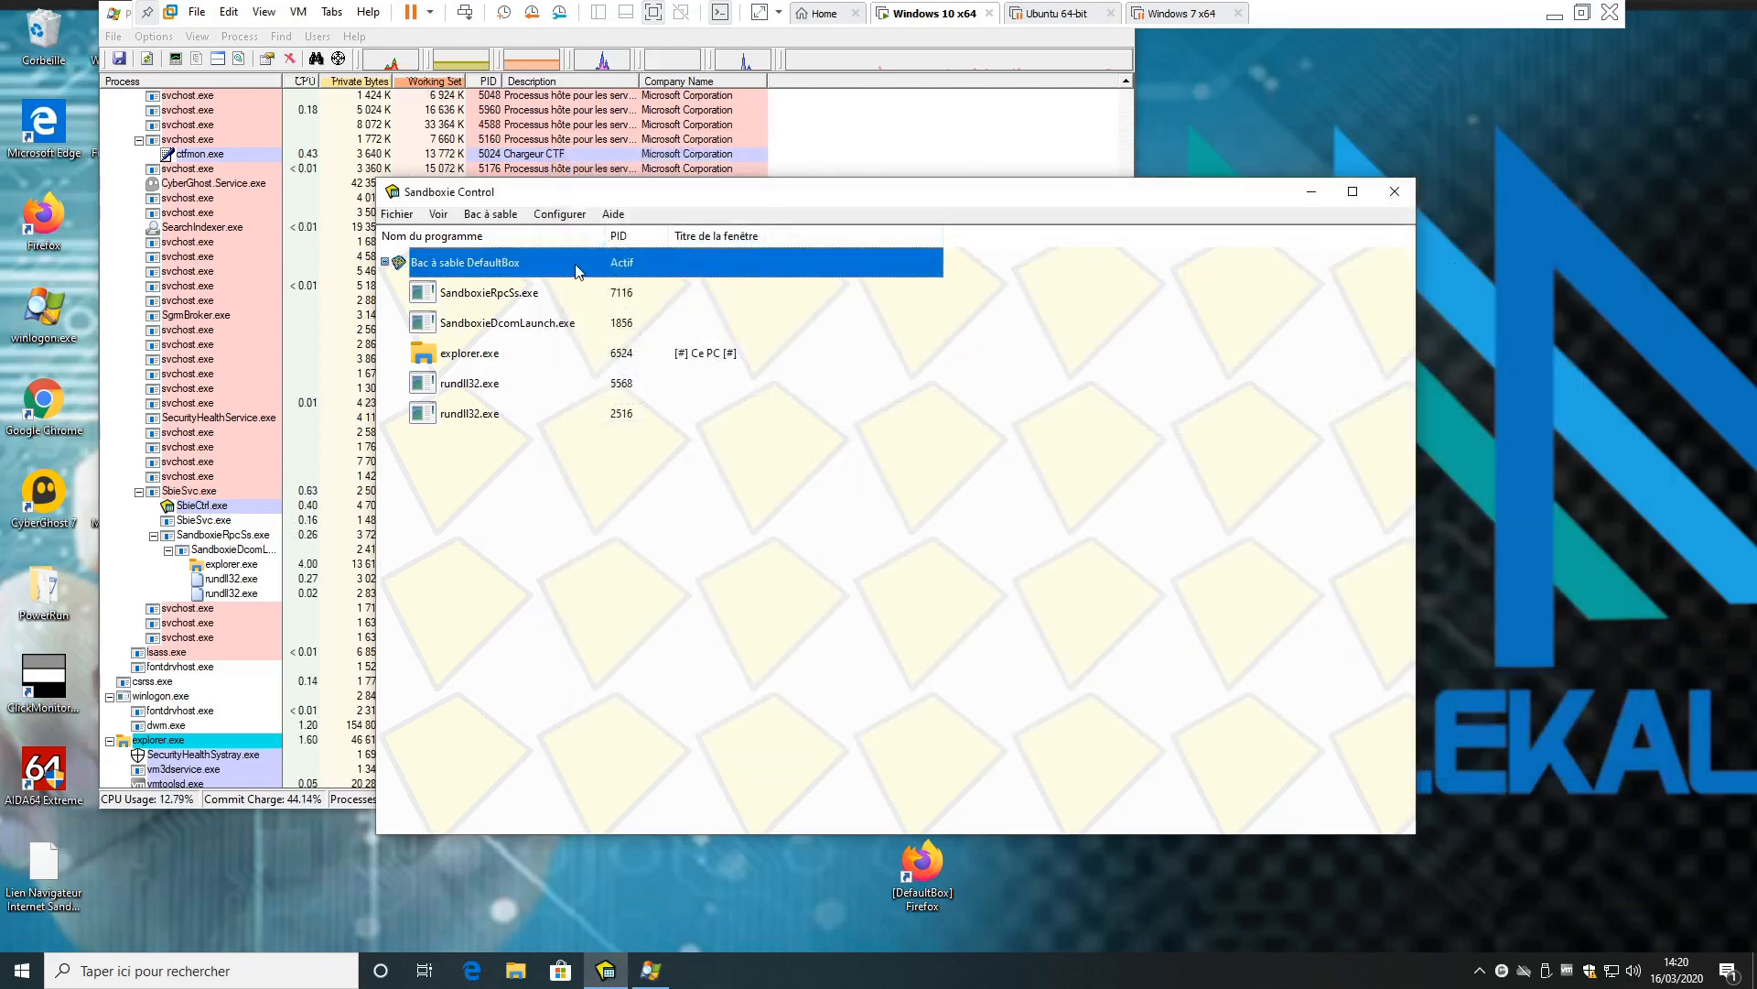
- Explore the contents of the DefaultBox sandbox in an unsandboxed Explorer window and reposition that window
right_click(578, 268)
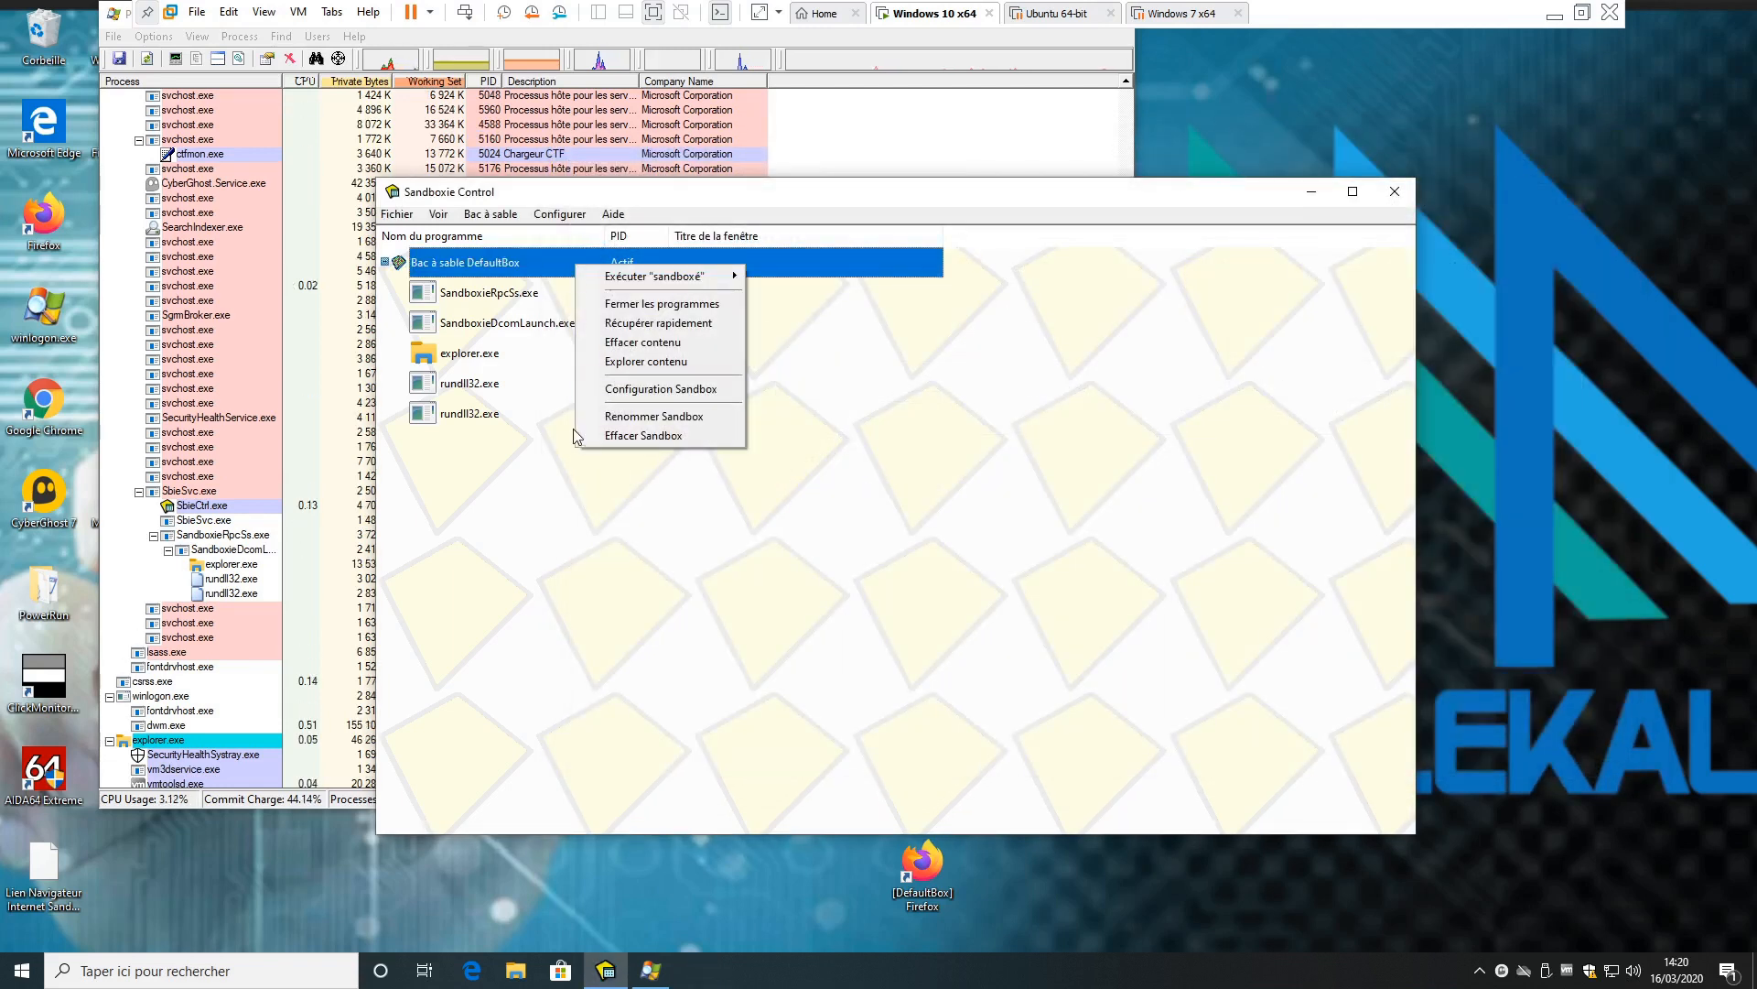
left_click(680, 362)
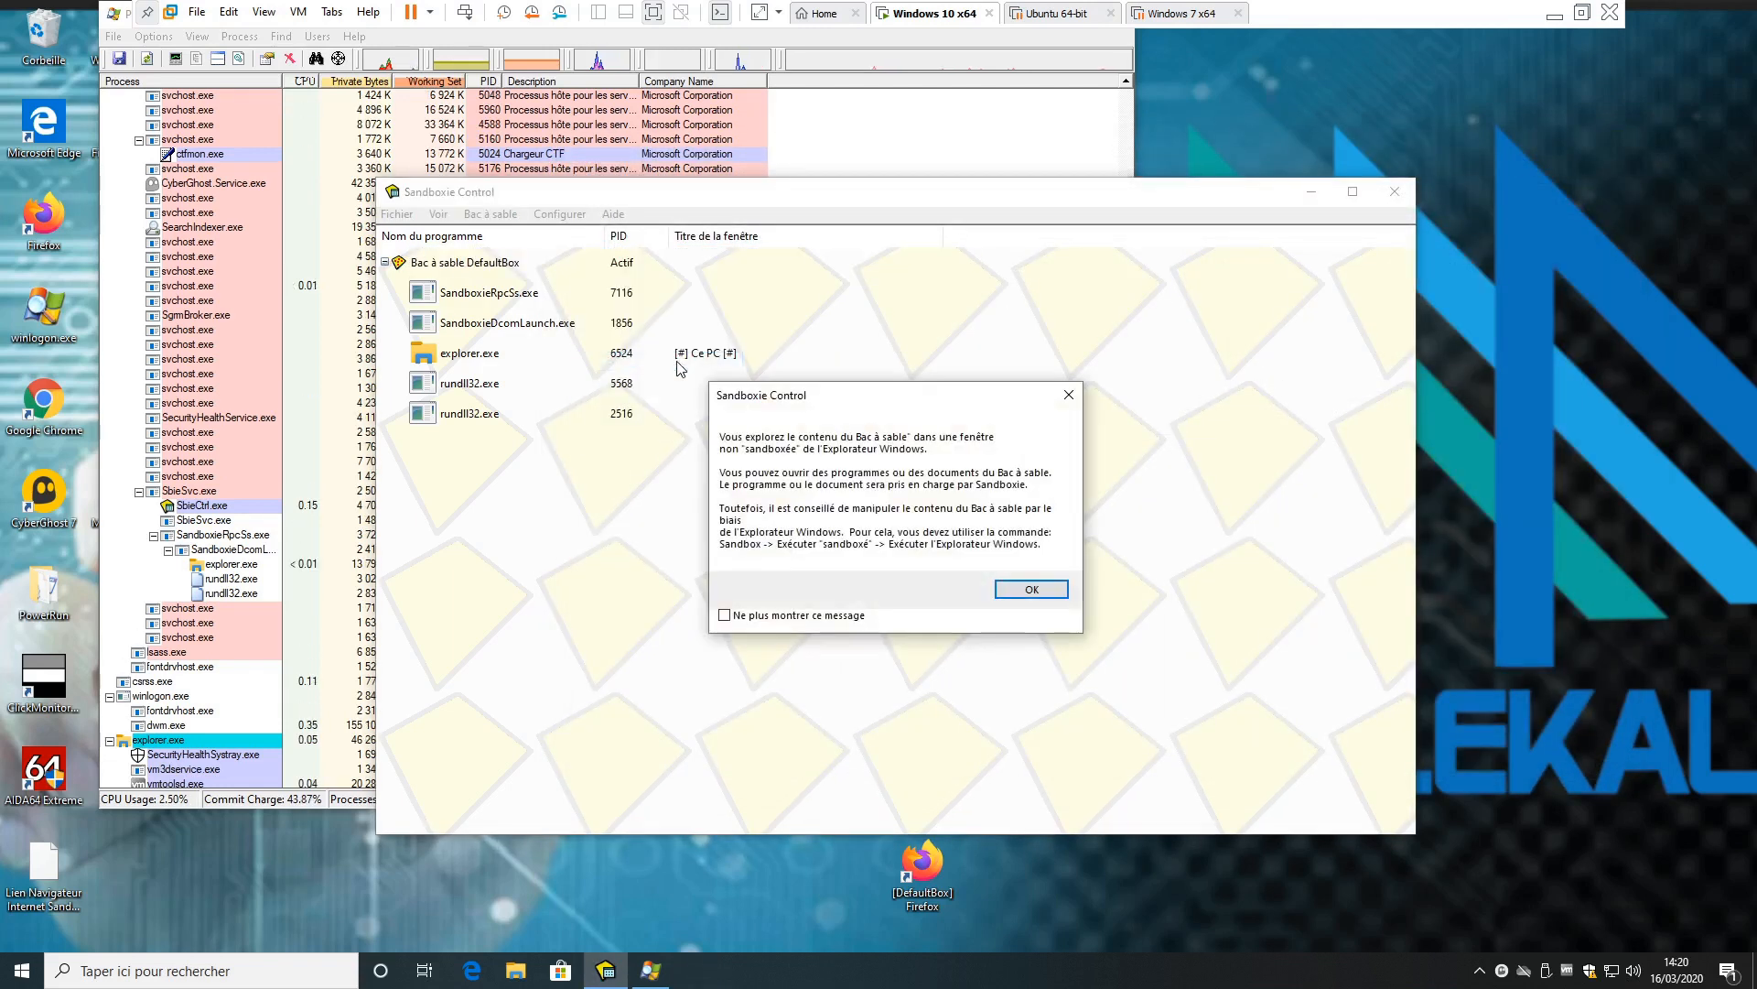
left_click(1028, 586)
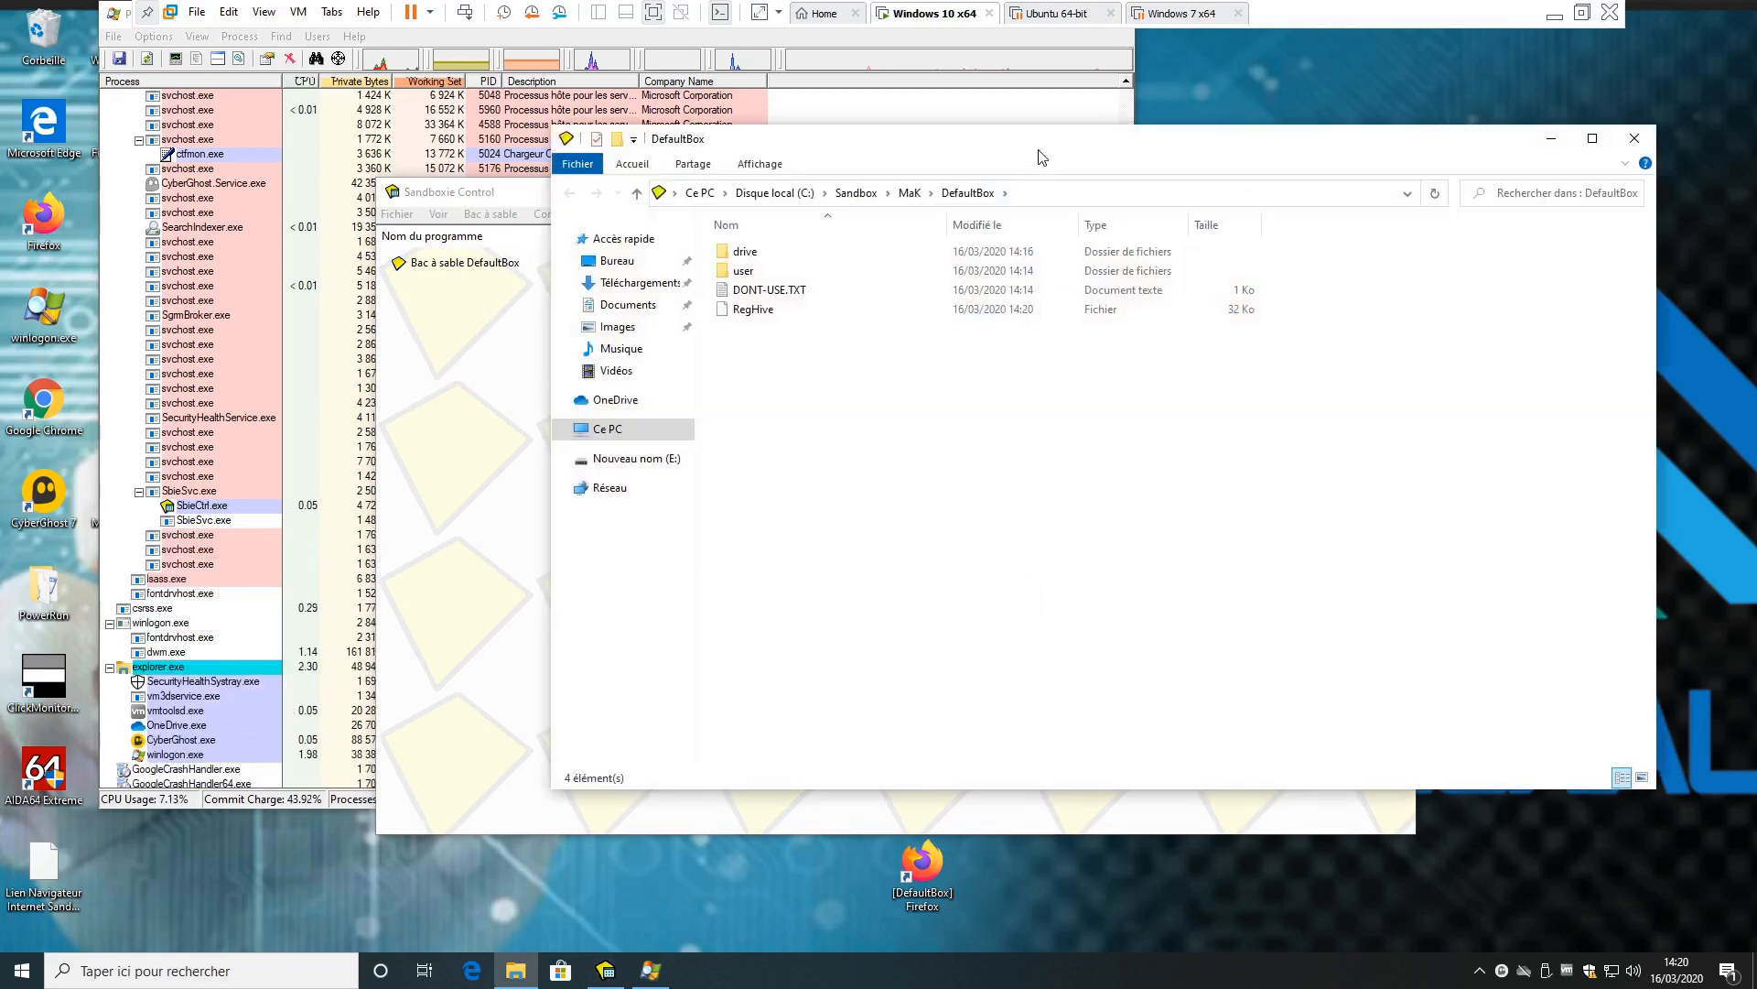
left_click_drag(1041, 140, 1053, 235)
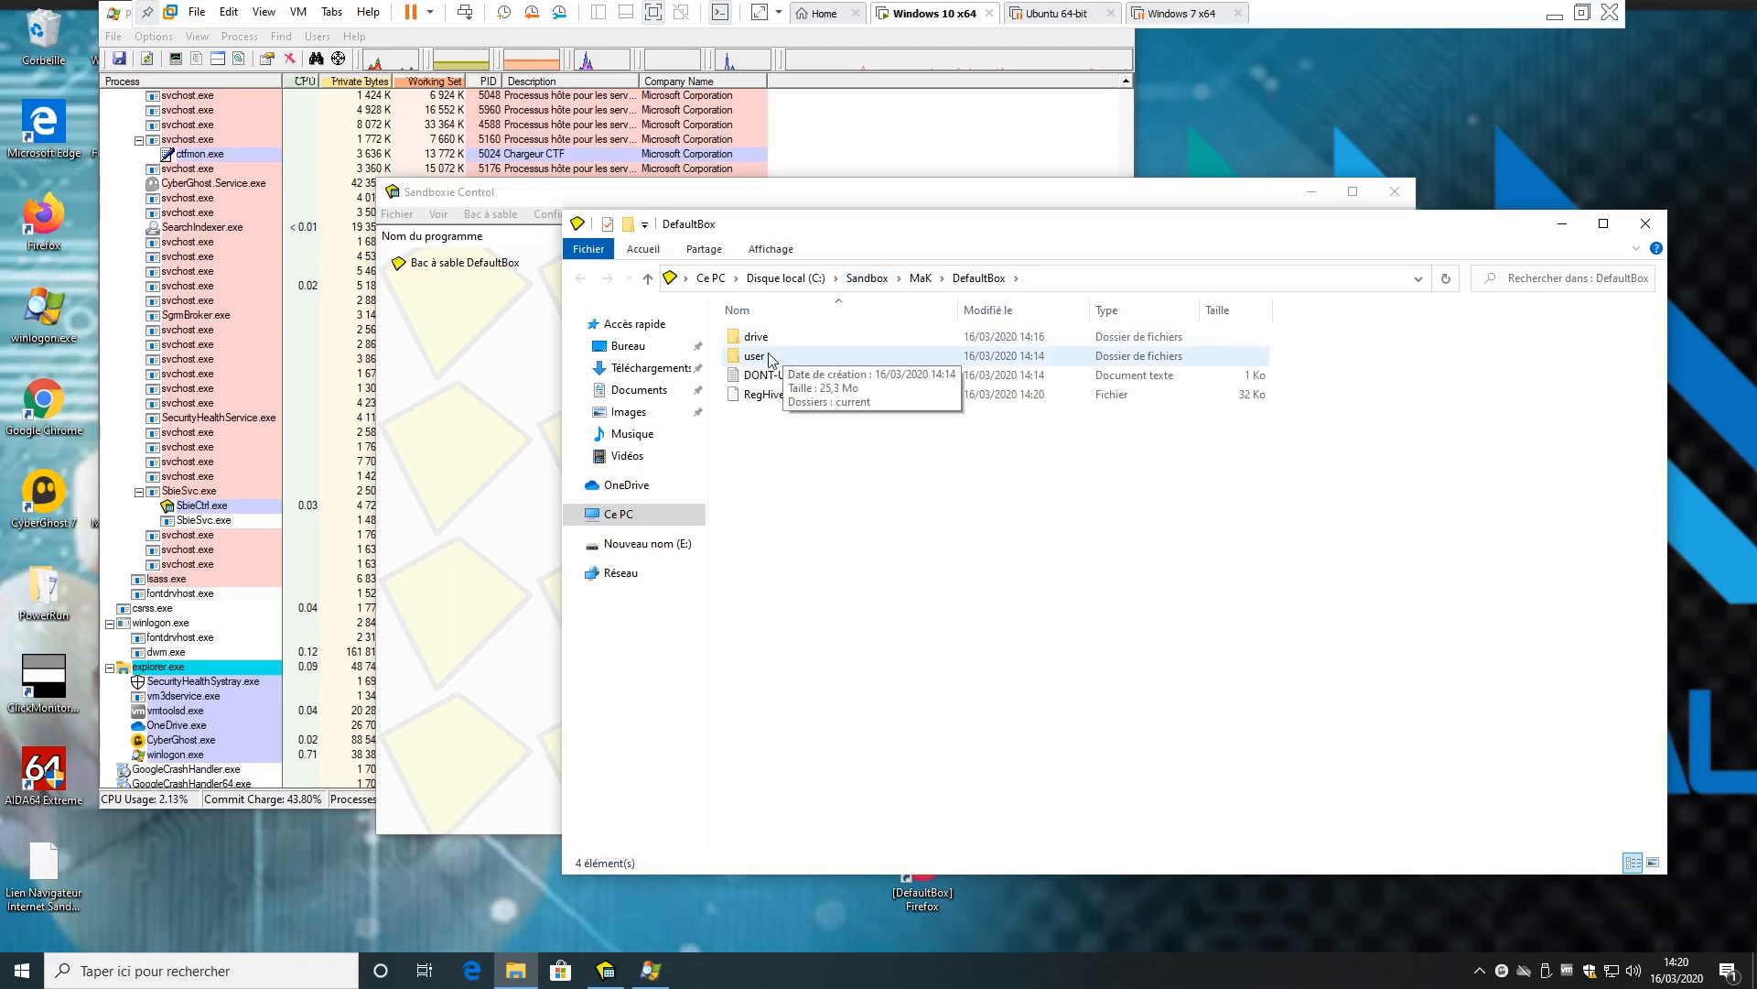
- Browse the sandbox's drive folder down to C\WINDOWS\system32\CatRoot2 to examine the files stored there
double_click(756, 337)
double_click(771, 337)
left_click(793, 338)
double_click(792, 337)
left_click(787, 336)
double_click(787, 337)
left_click(882, 339)
double_click(881, 338)
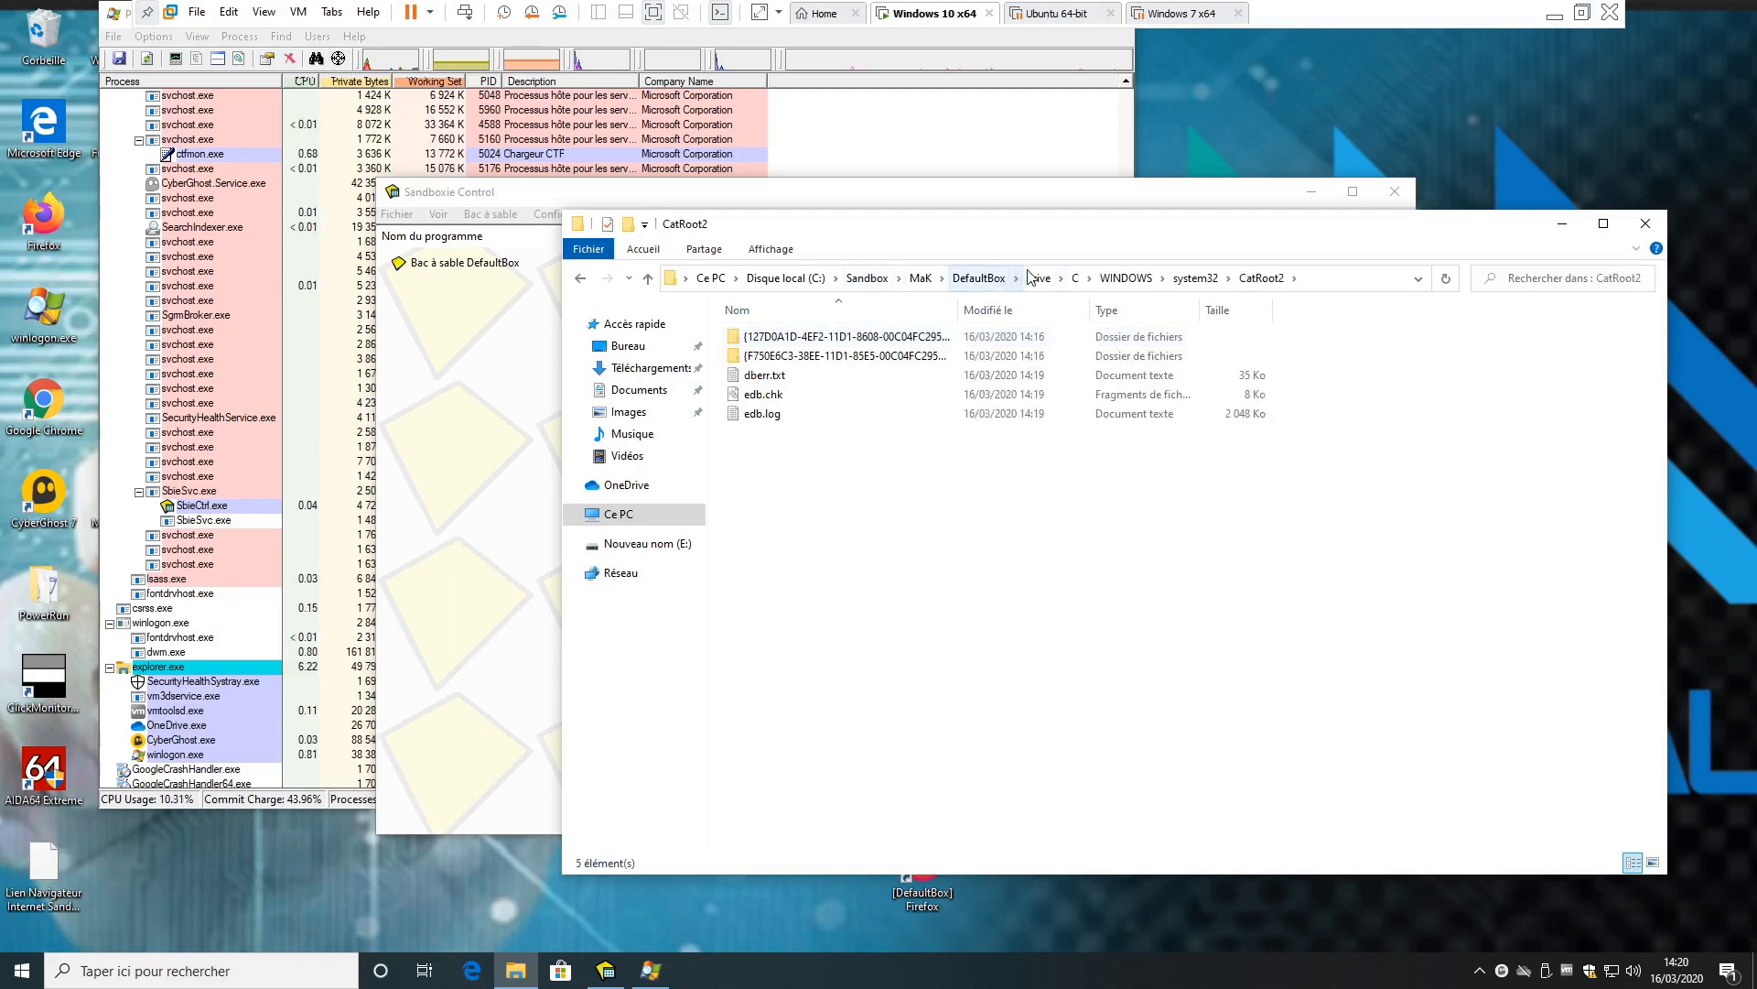
- Return to the DefaultBox folder and browse its user data down to user\current\AppData\Roaming
left_click(978, 279)
double_click(765, 364)
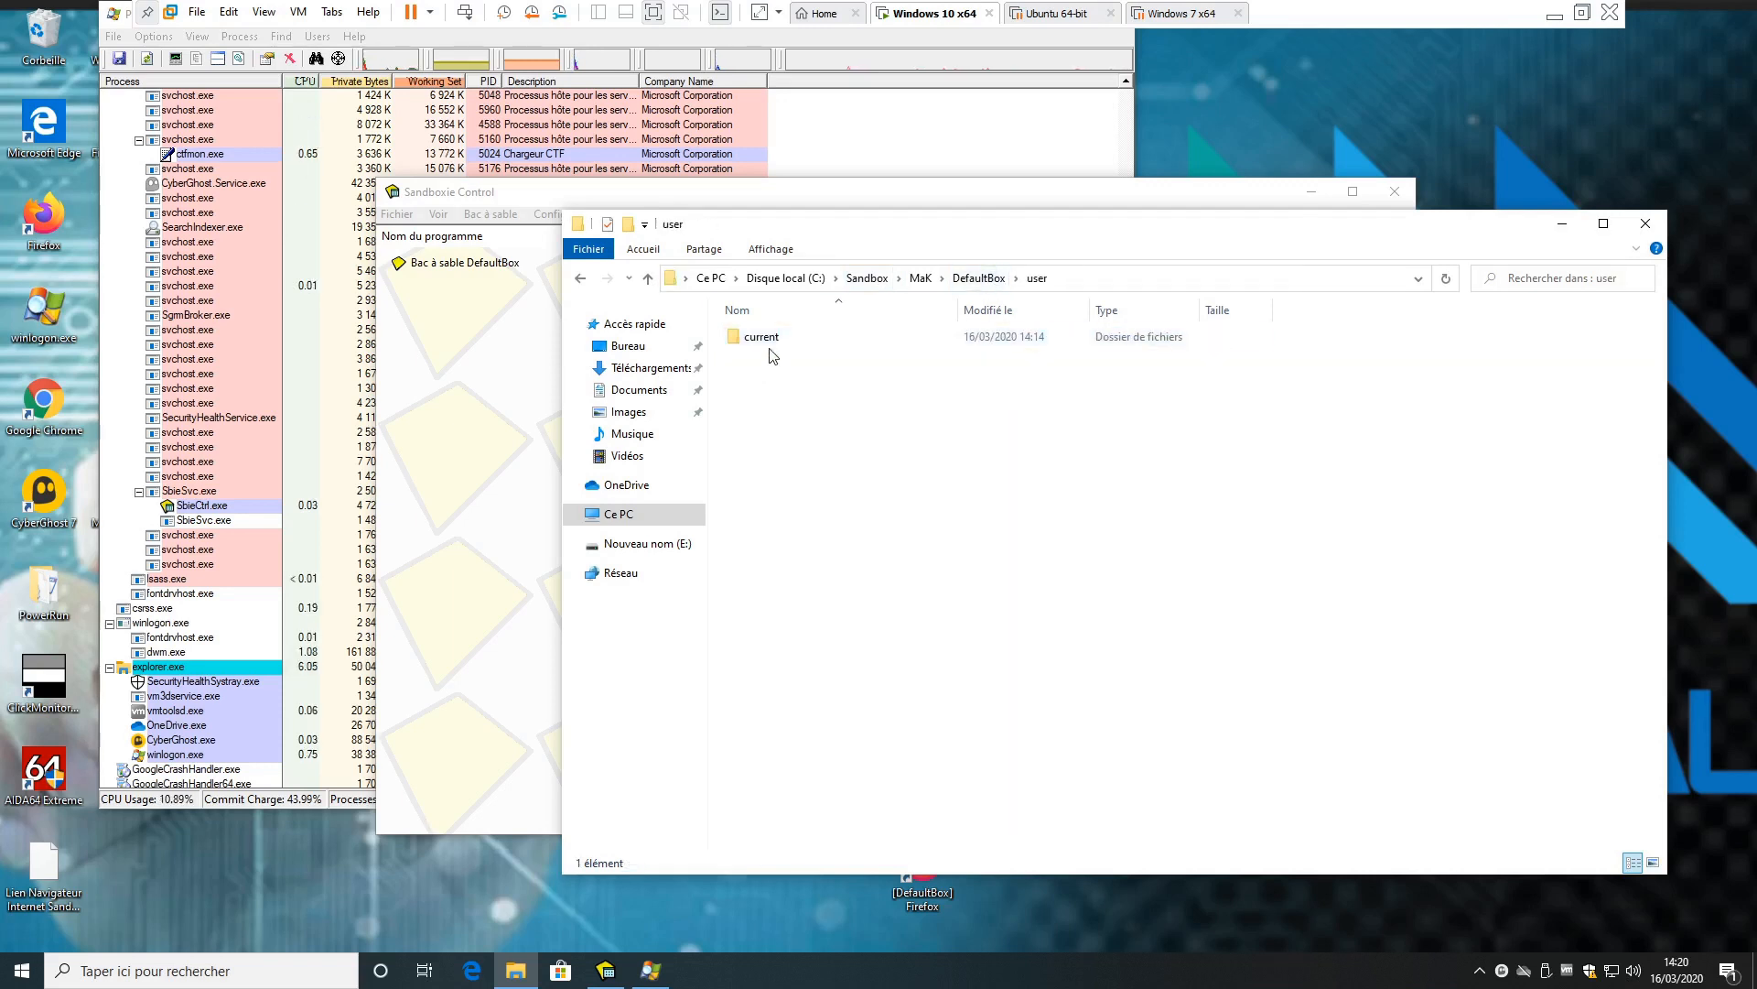
double_click(777, 338)
double_click(779, 340)
double_click(783, 374)
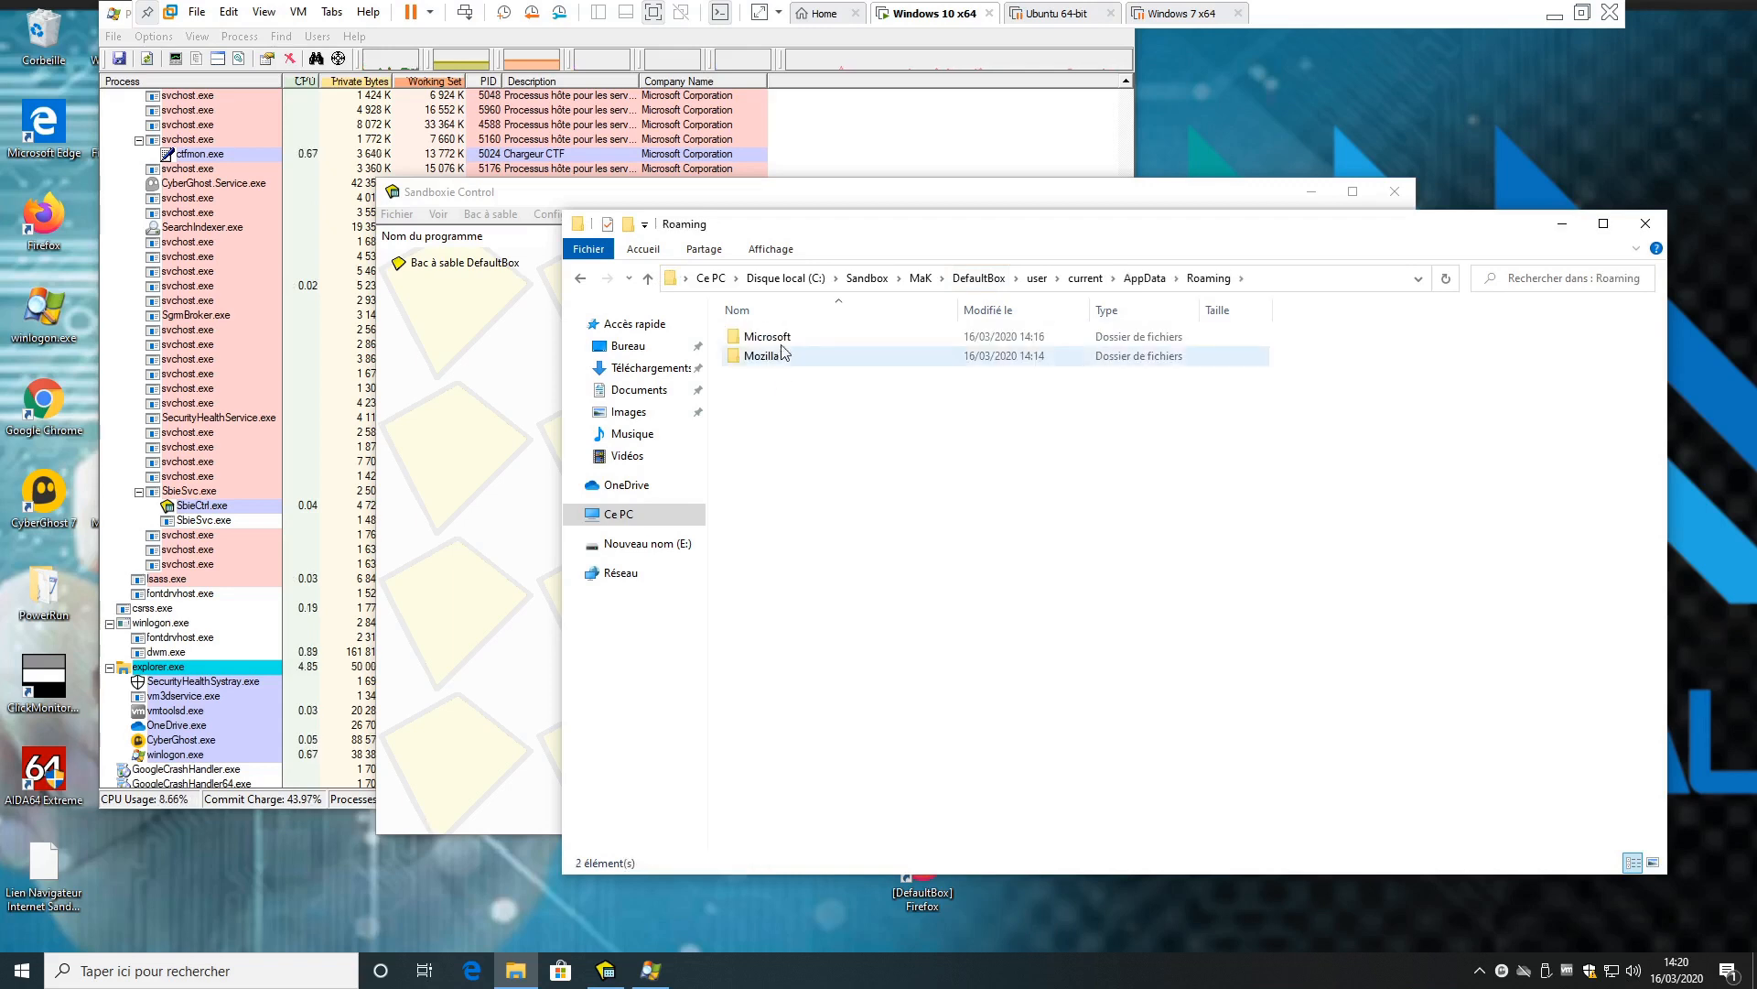
- Browse the sandboxed Roaming data down to Mozilla\Firefox\Profiles\r3hugiec.démo to examine the Firefox profile files, and close the Explorer window
double_click(786, 357)
double_click(787, 341)
double_click(776, 341)
double_click(785, 339)
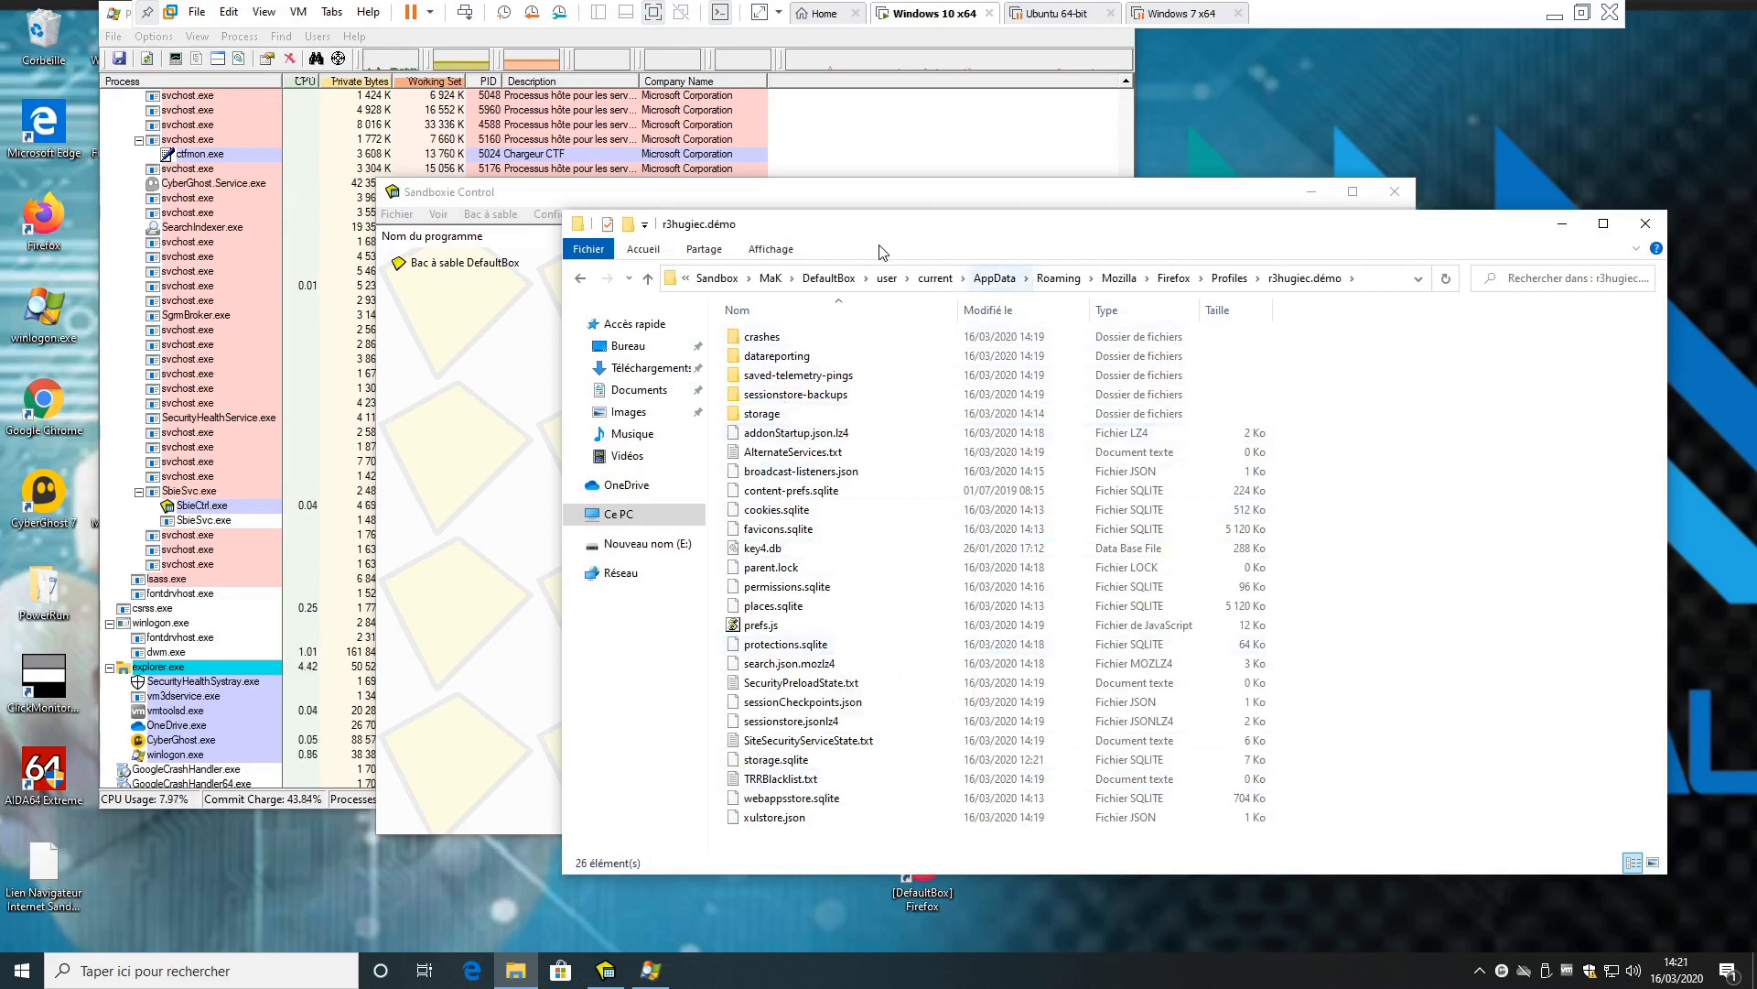
left_click(1645, 224)
- Open the DefaultBox sandbox settings and expand the Récupération, Effacer and Démarrage programme categories to see their subpages
right_click(476, 264)
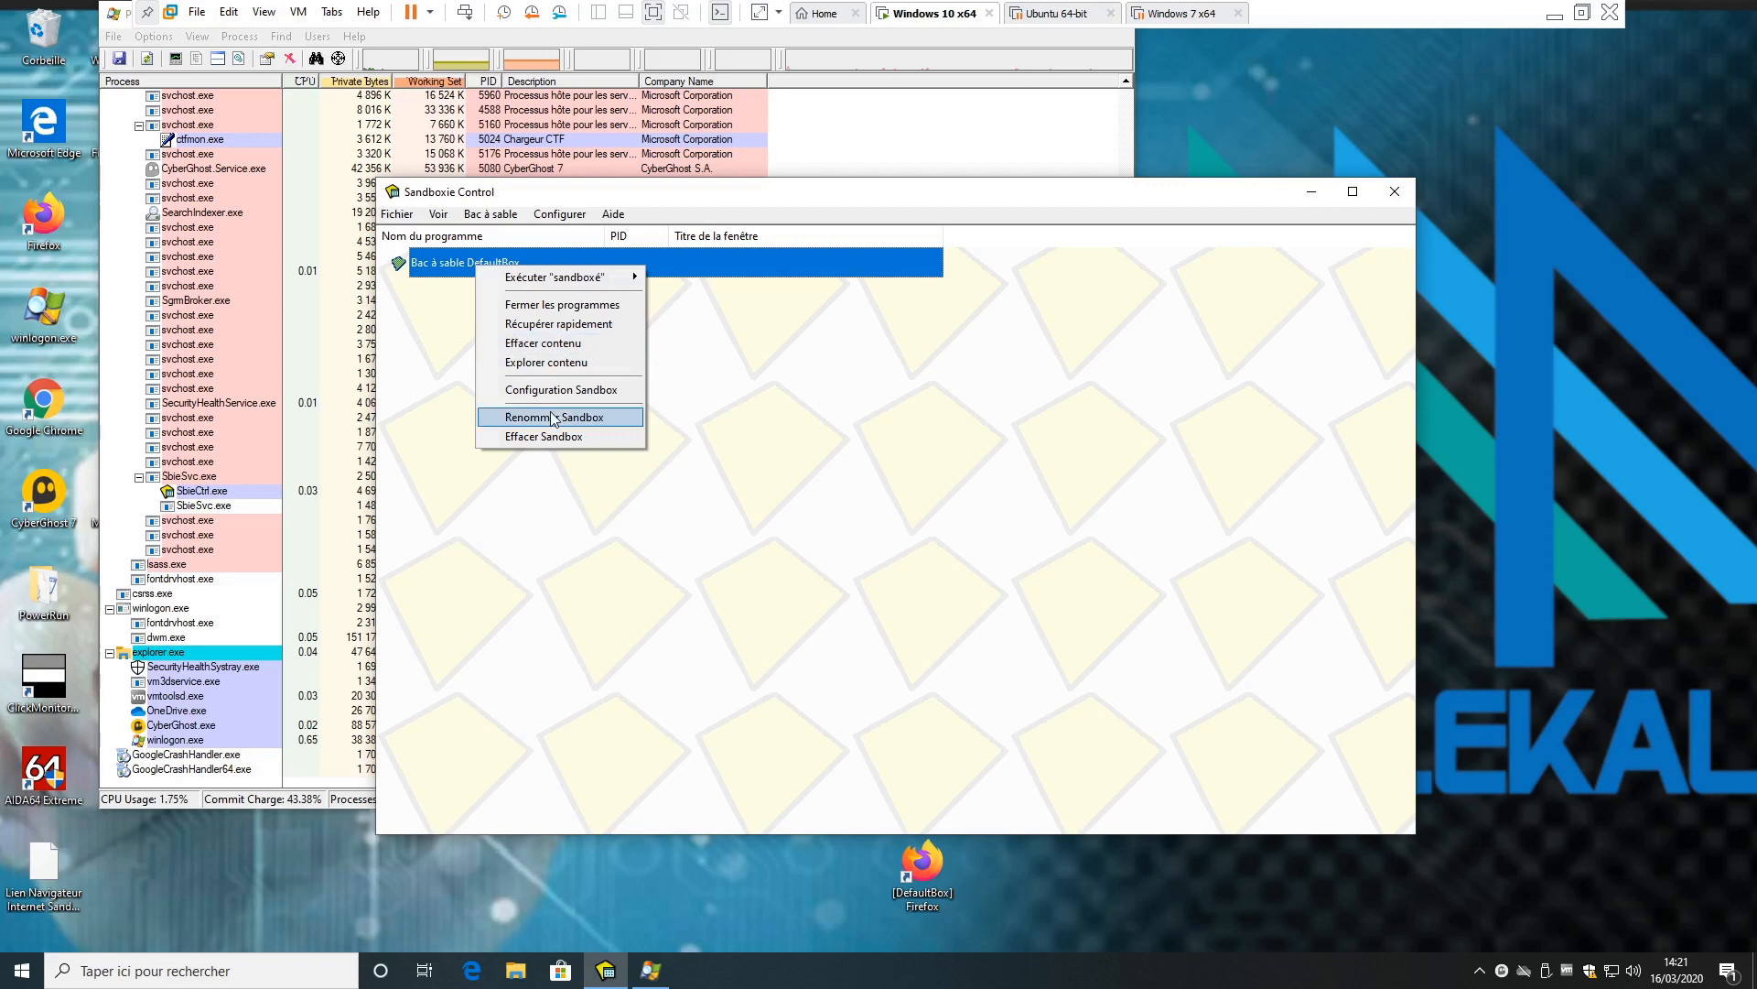
left_click(558, 390)
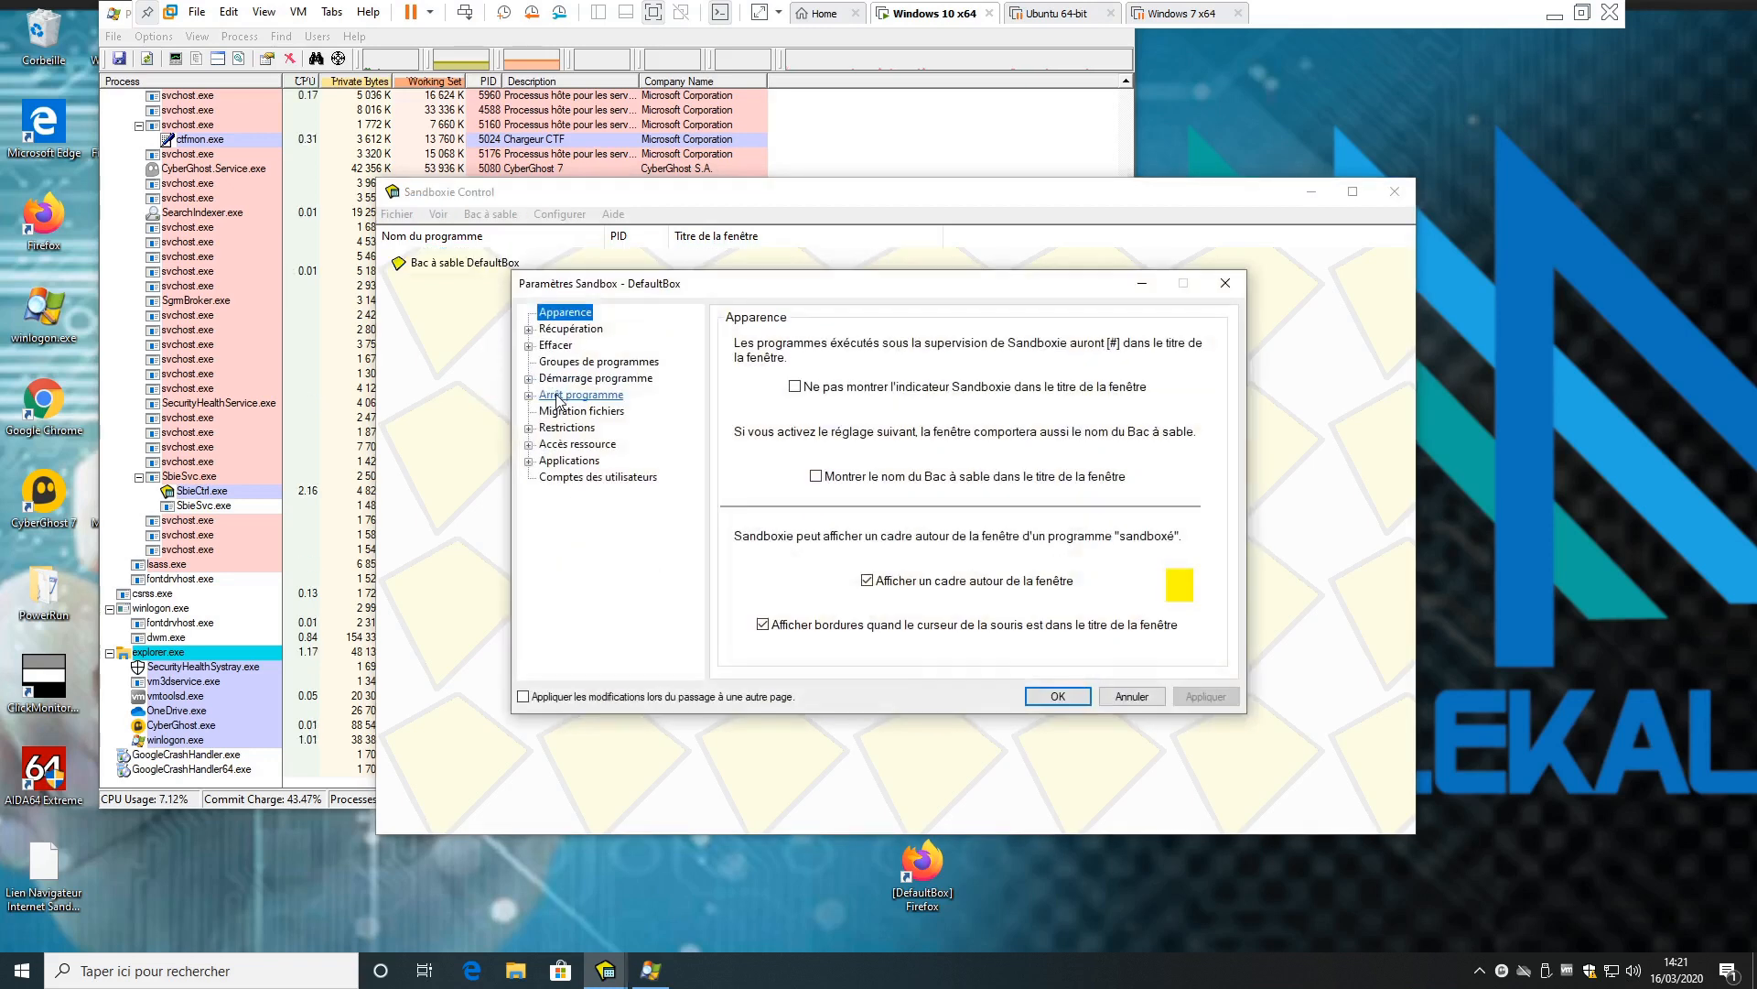
left_click(528, 329)
left_click(529, 378)
left_click(528, 445)
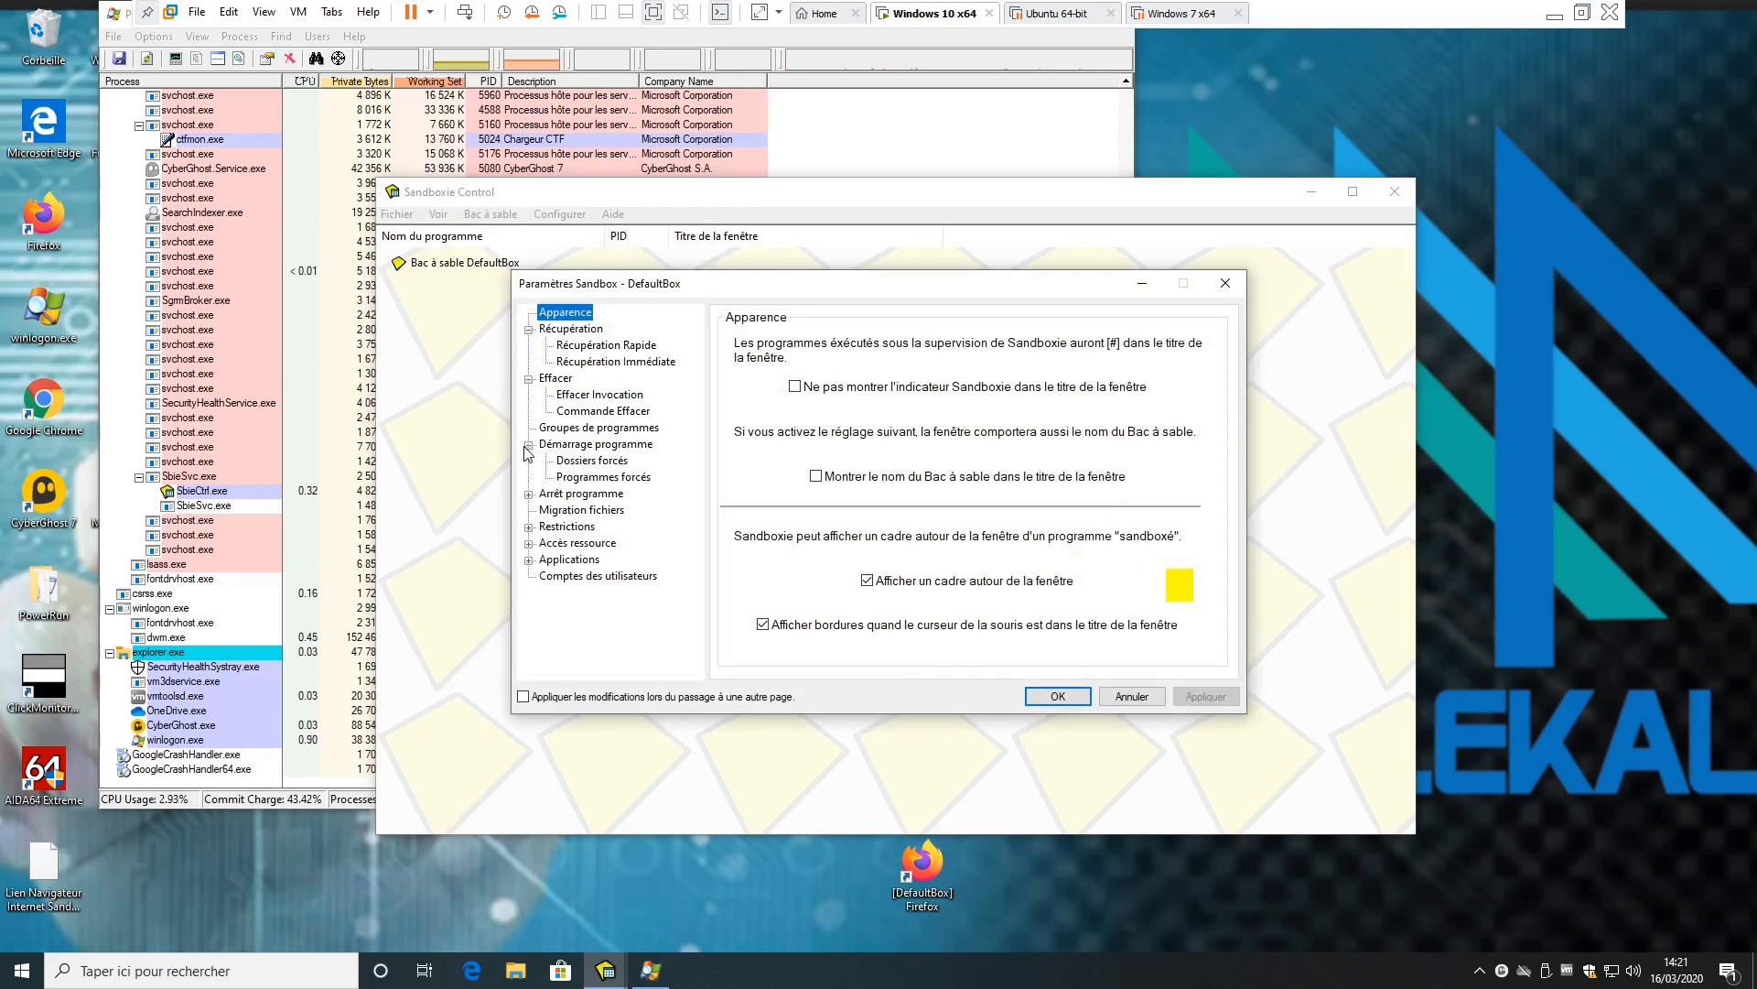
- Review the sandbox's Restrictions pages for Internet access, start/run access, restricted rights and Network Files
left_click(528, 527)
left_click(590, 542)
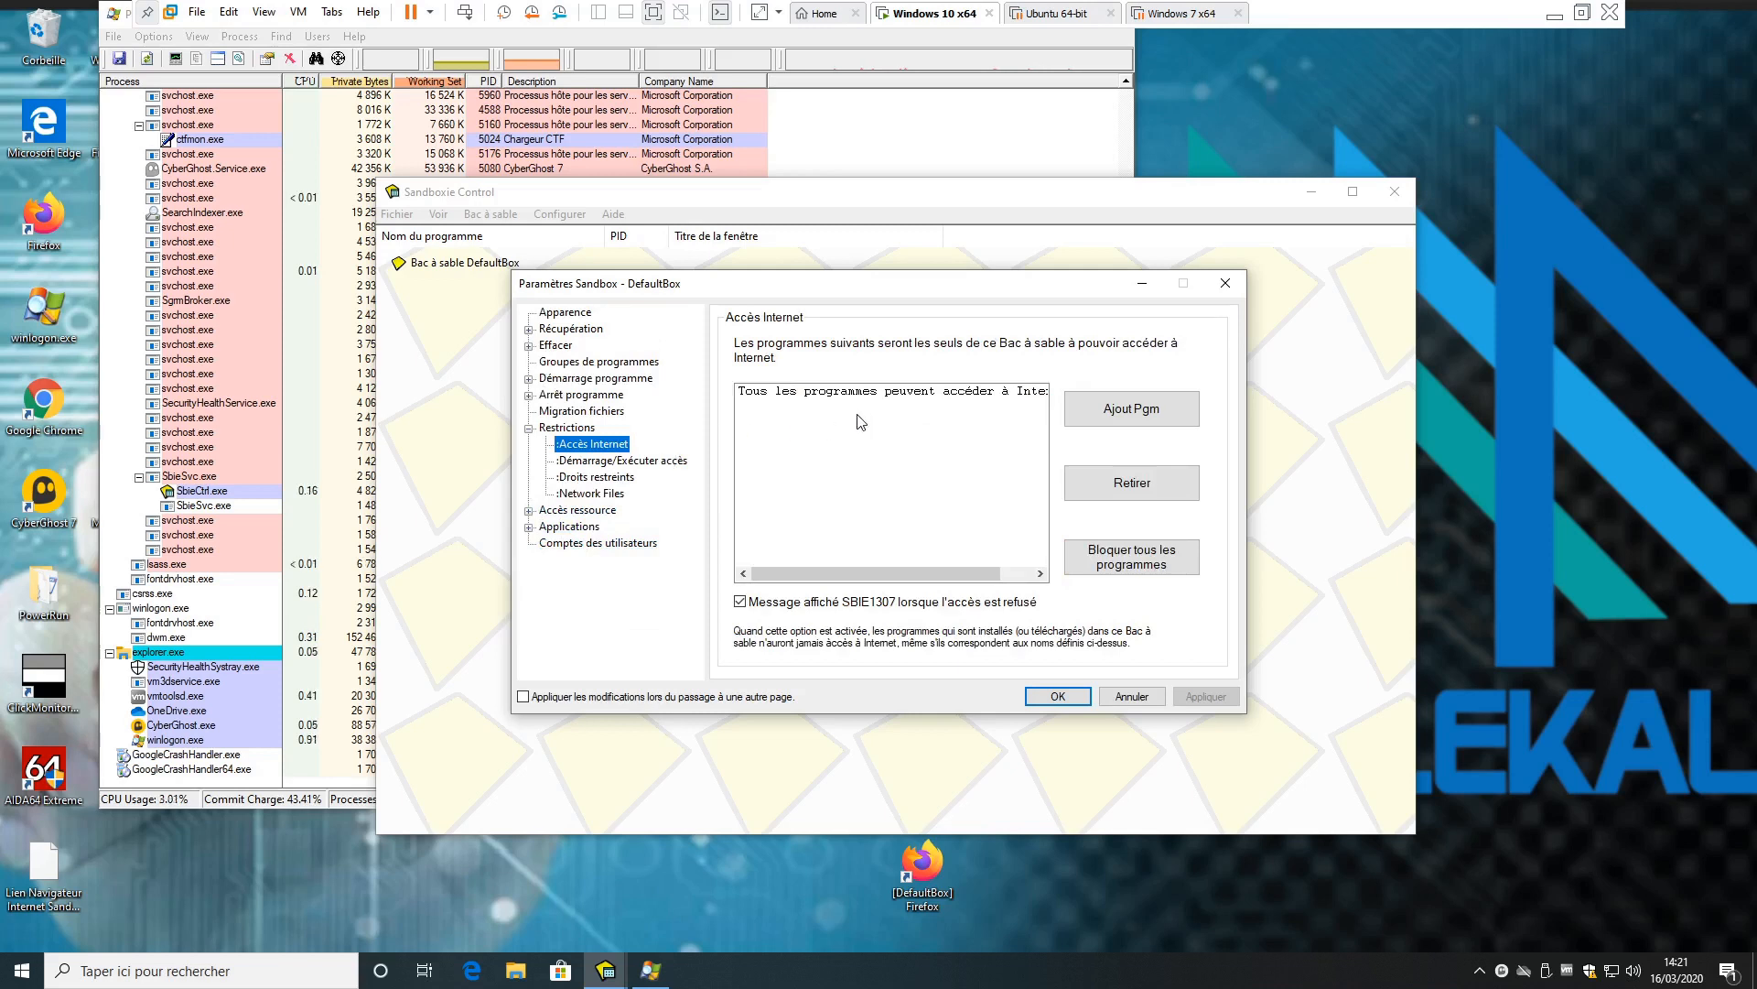
mouse_move(904, 572)
left_mouse_down()
mouse_move(939, 573)
mouse_move(902, 573)
left_mouse_up()
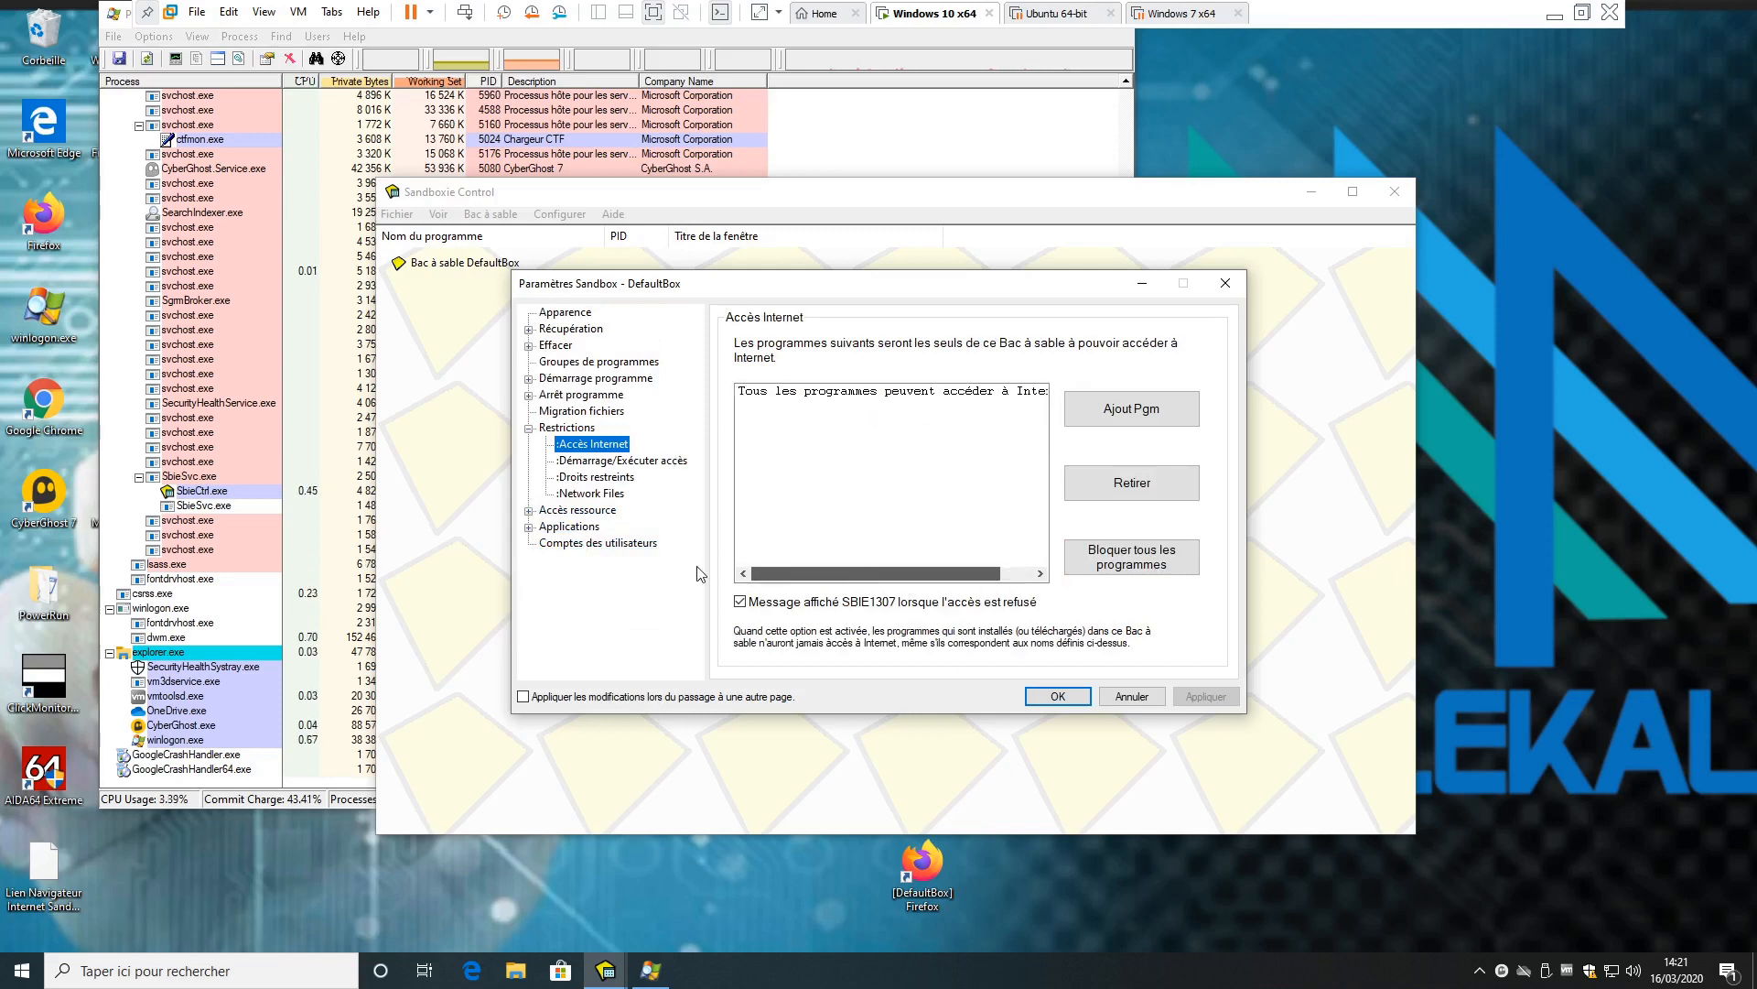
left_click(664, 460)
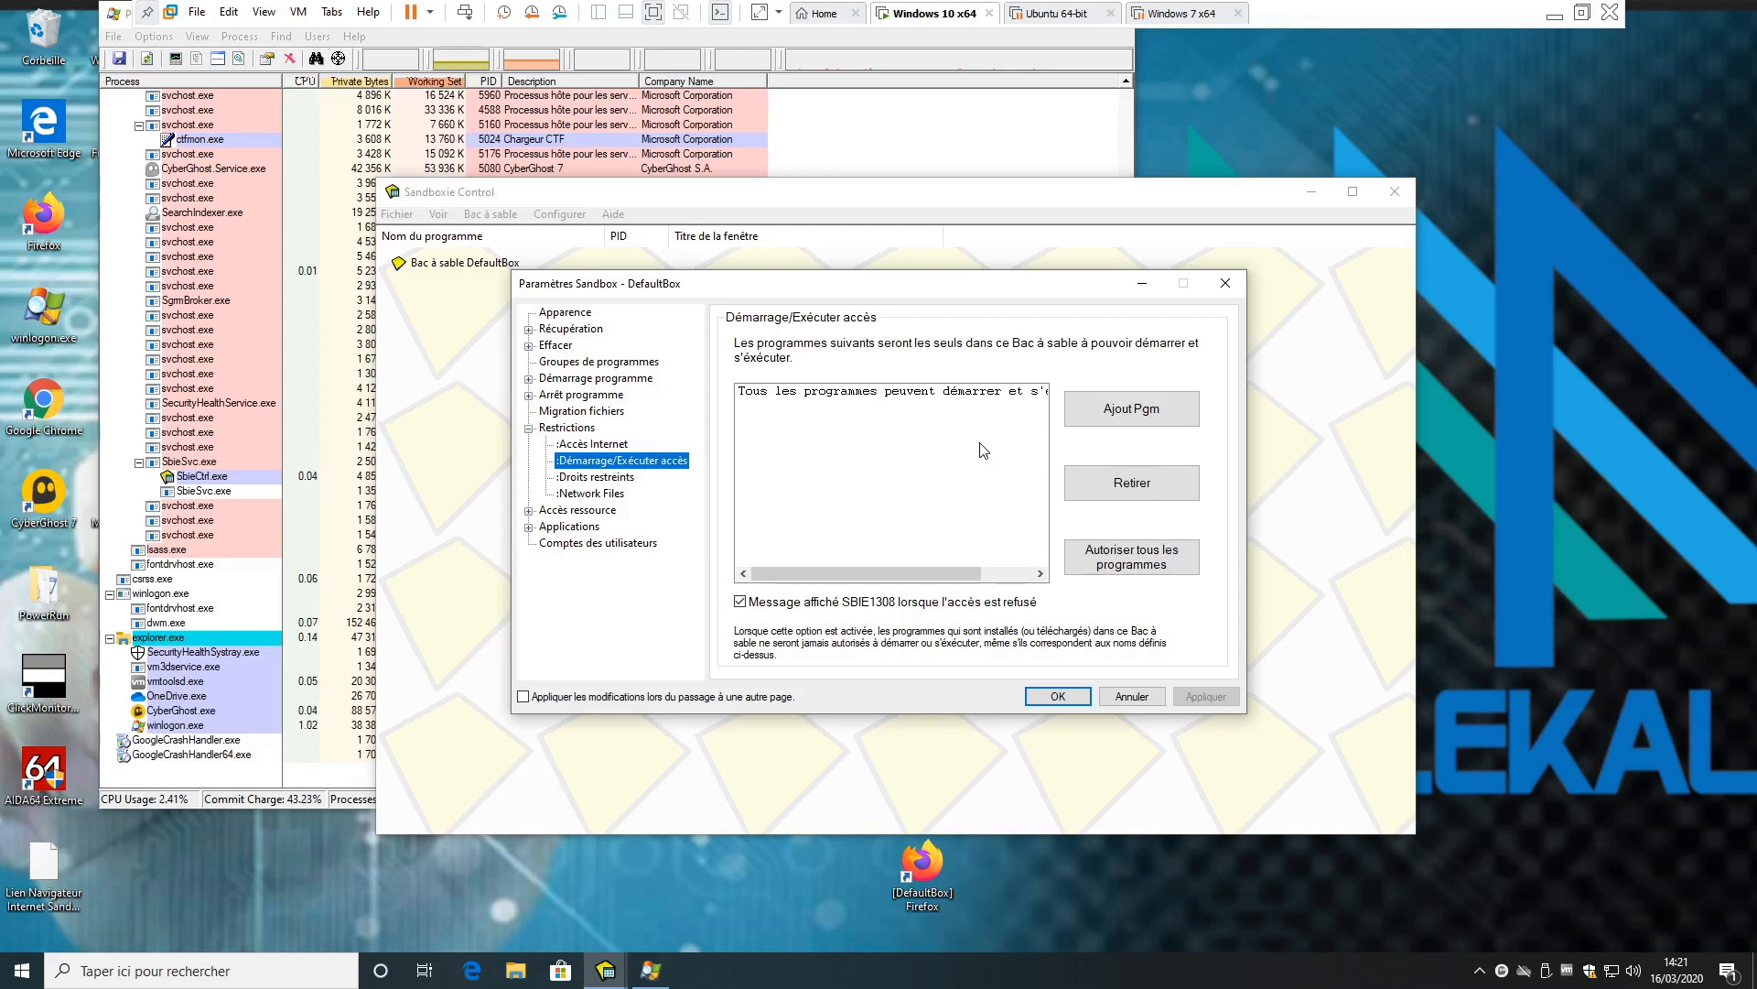
left_click(604, 482)
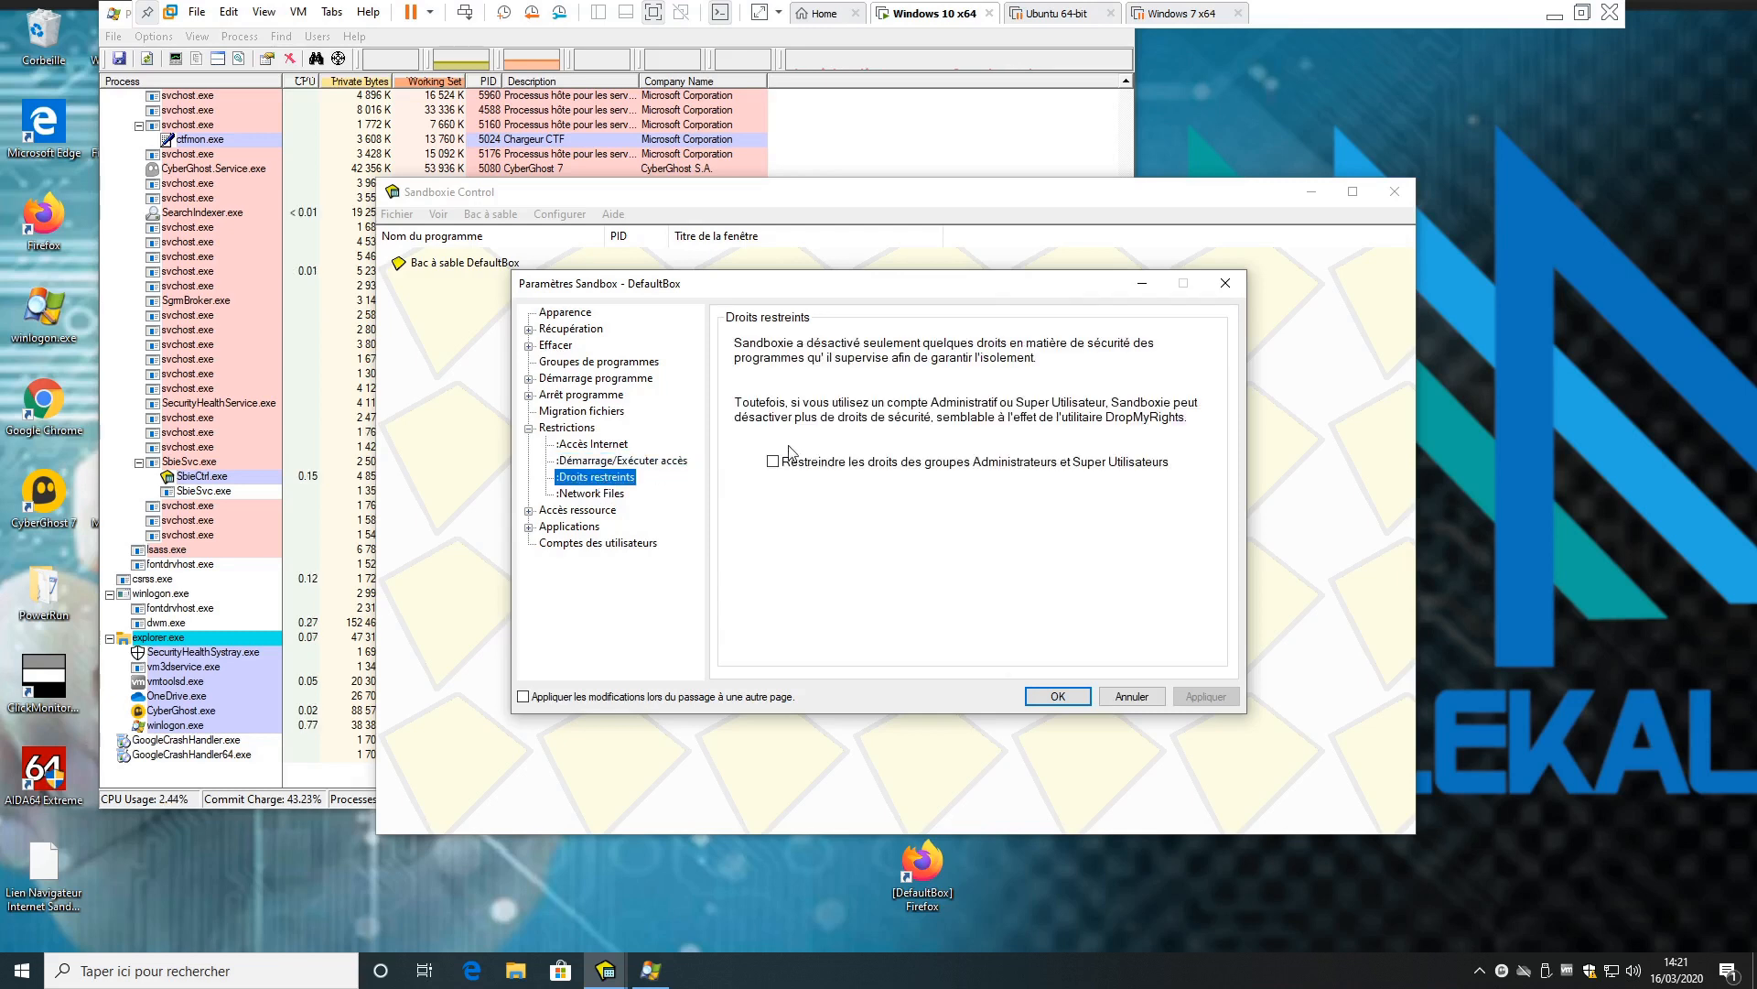
left_click(591, 493)
- Return to the Démarrage/Exécuter accès restrictions to reread them, and close the sandbox settings without saving changes
double_click(577, 427)
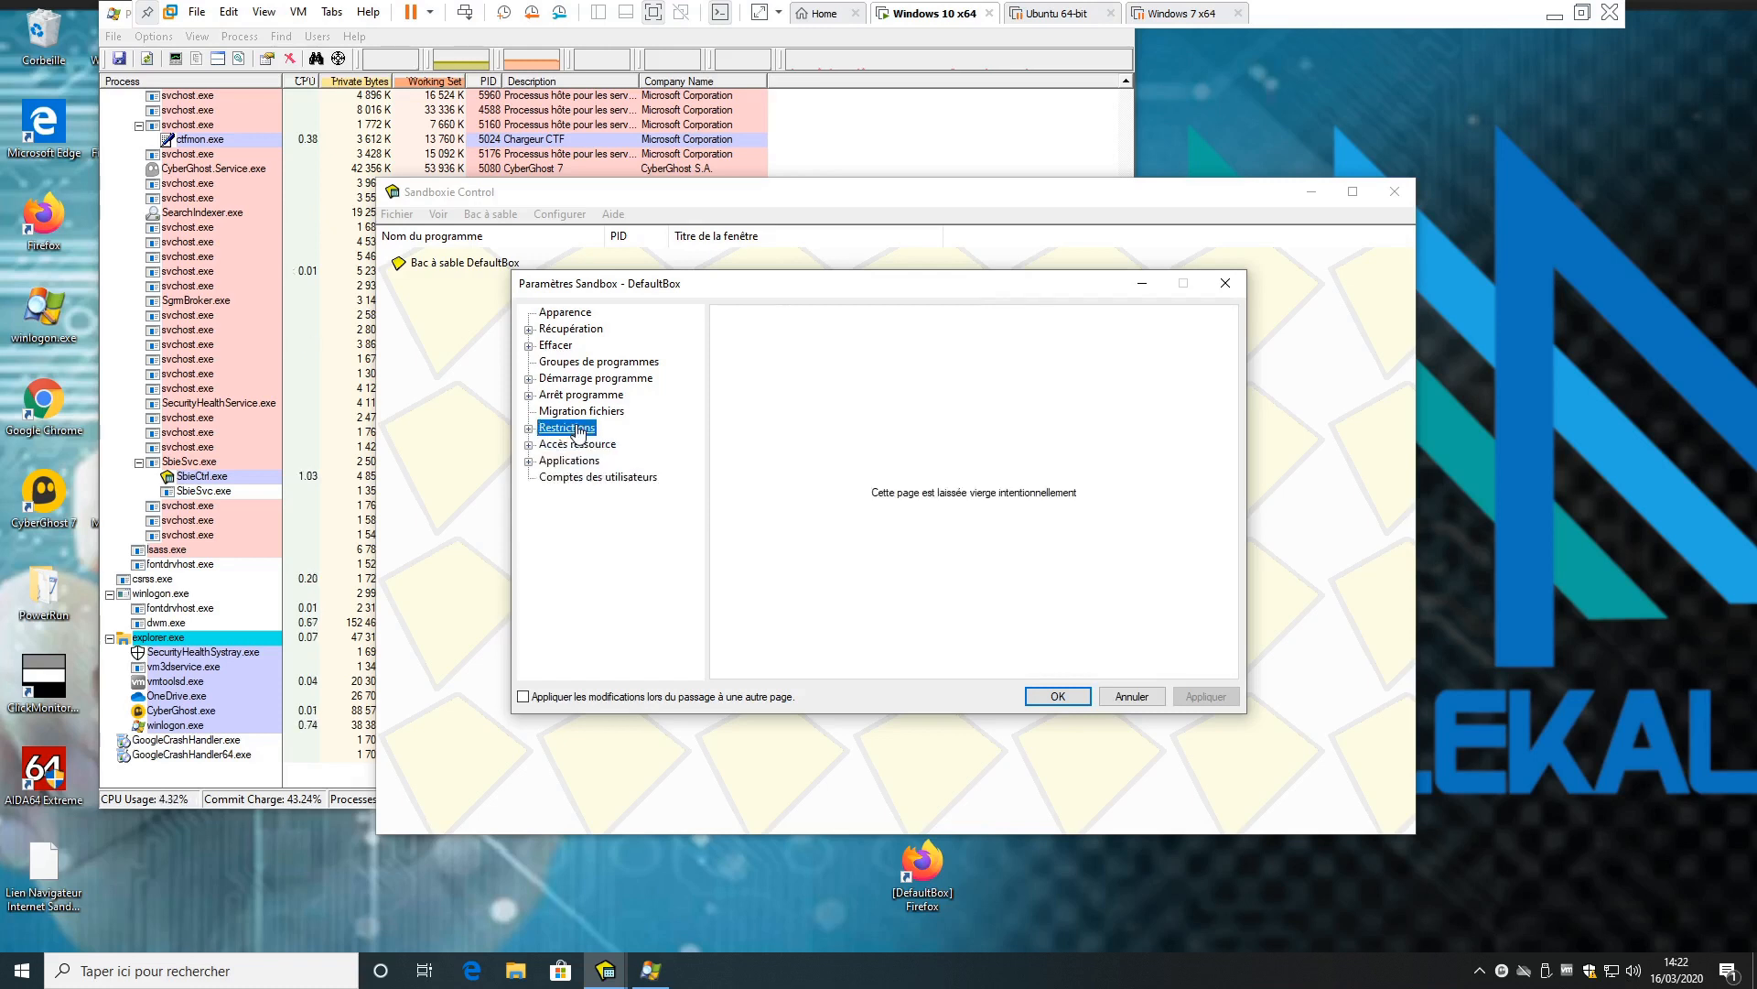
left_click(529, 428)
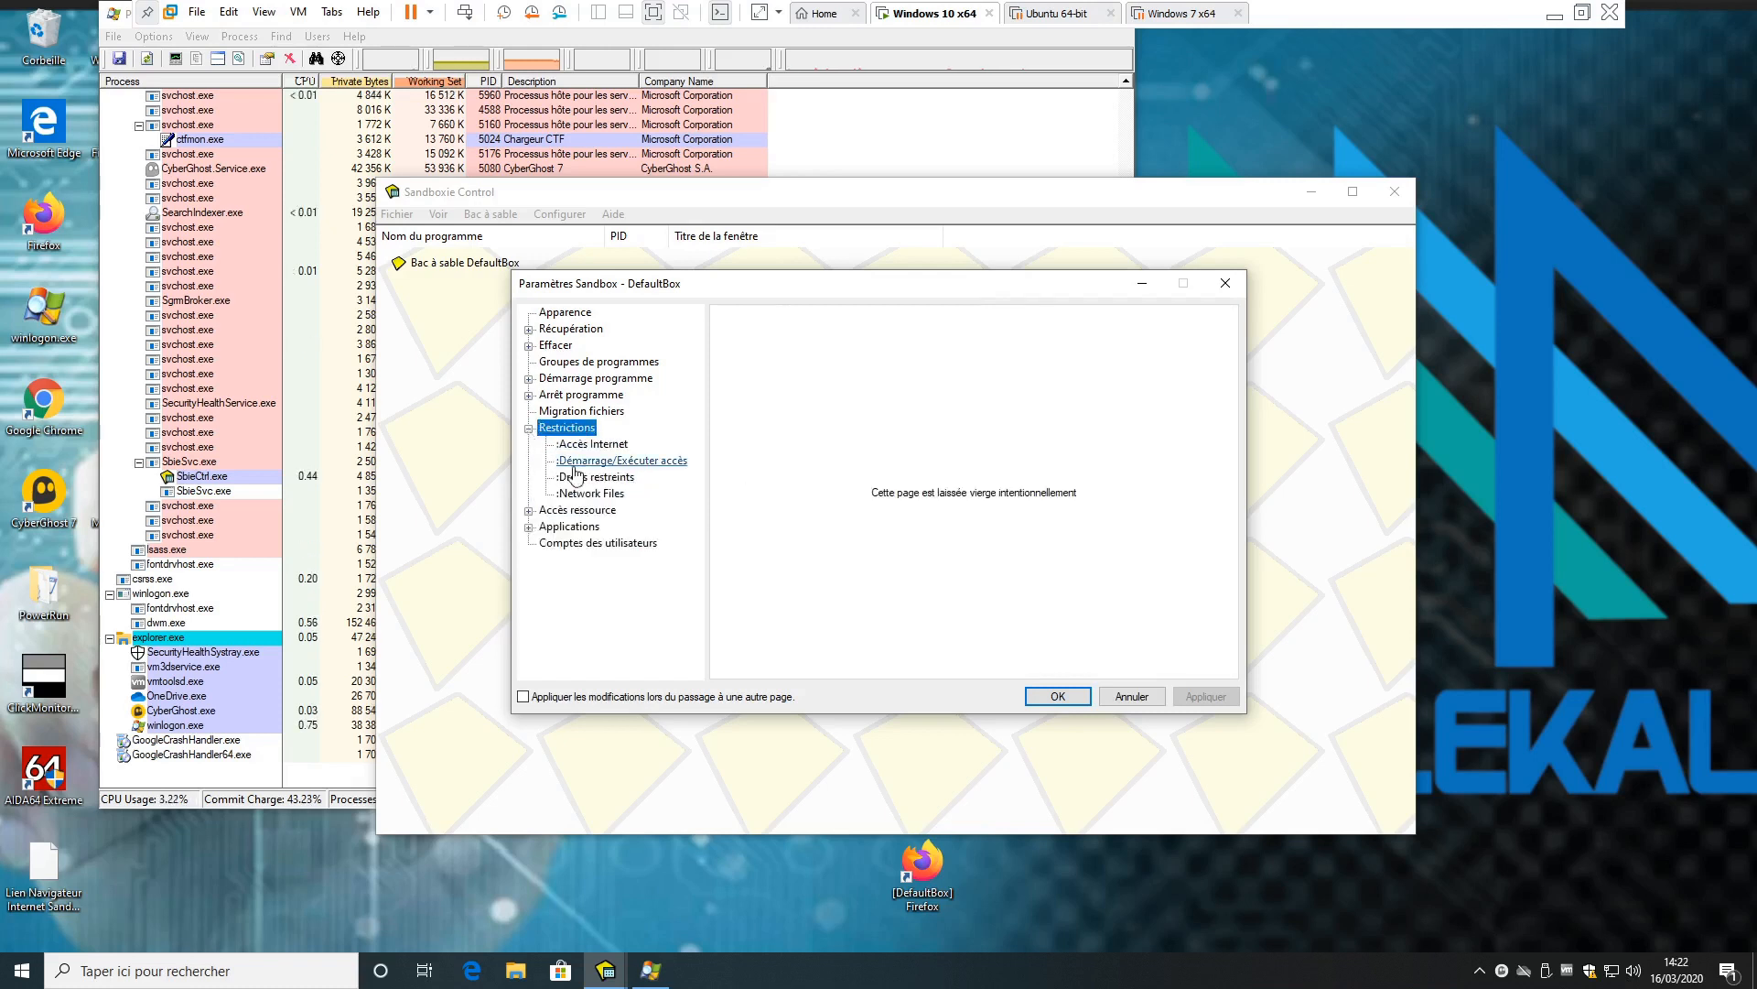
left_click(642, 462)
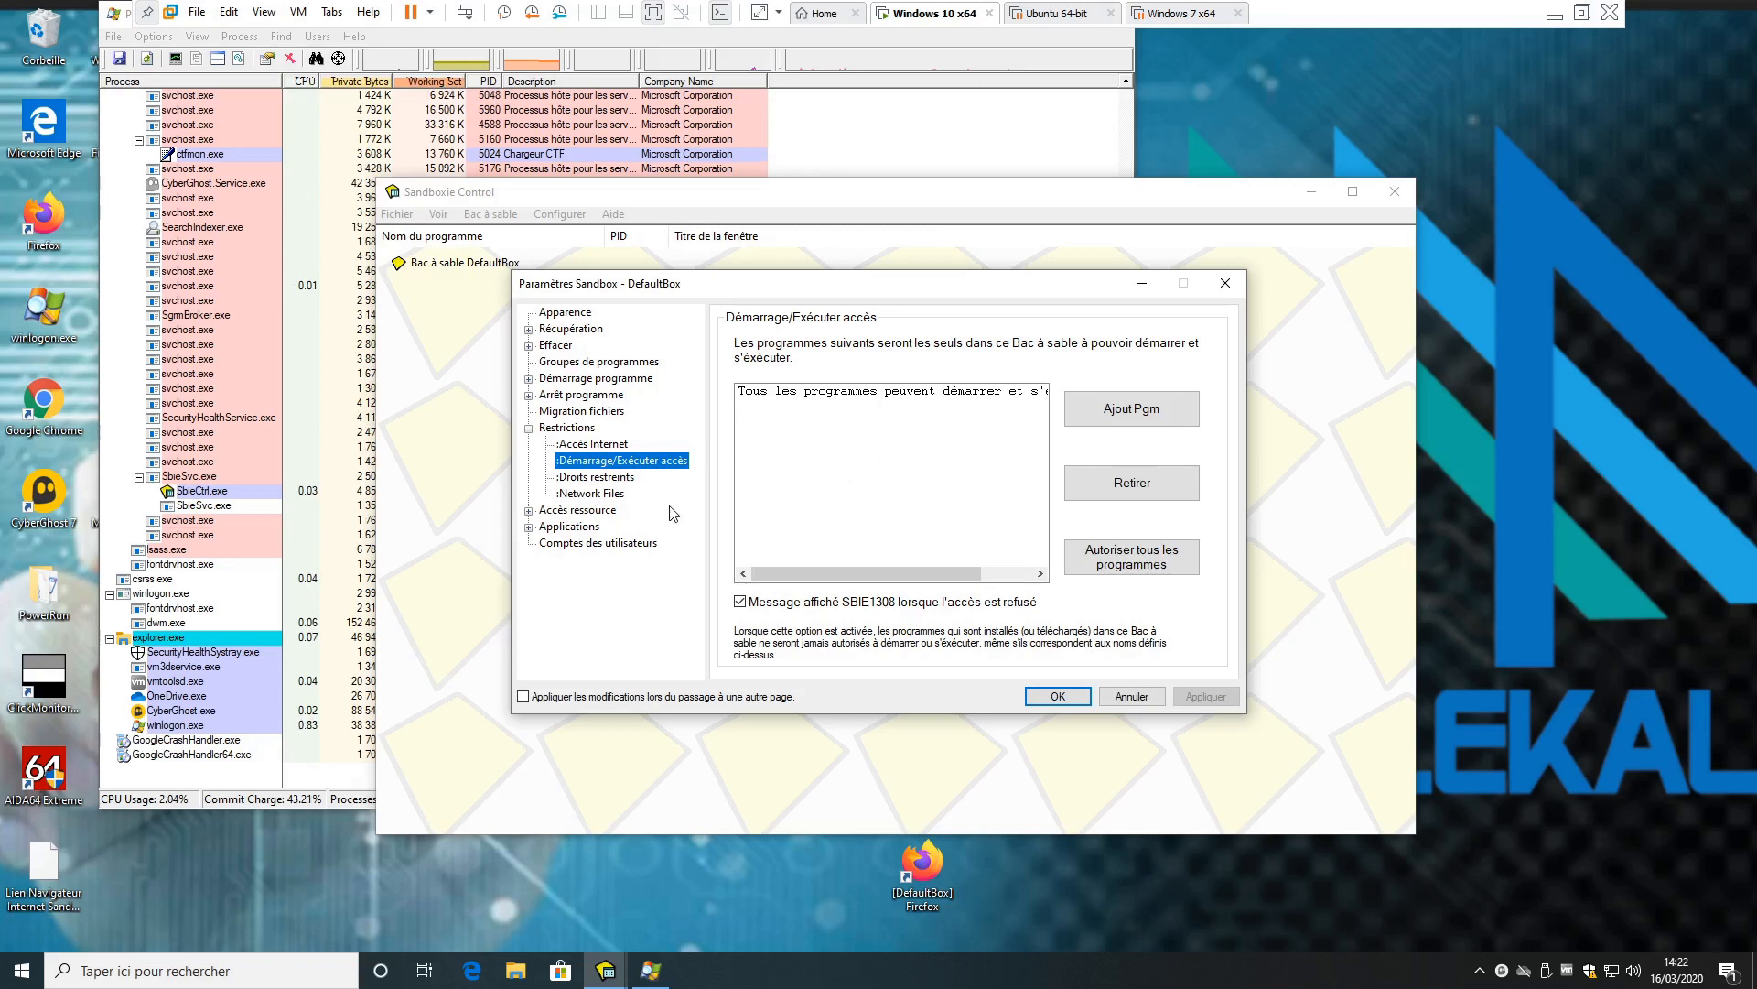
left_click(1114, 699)
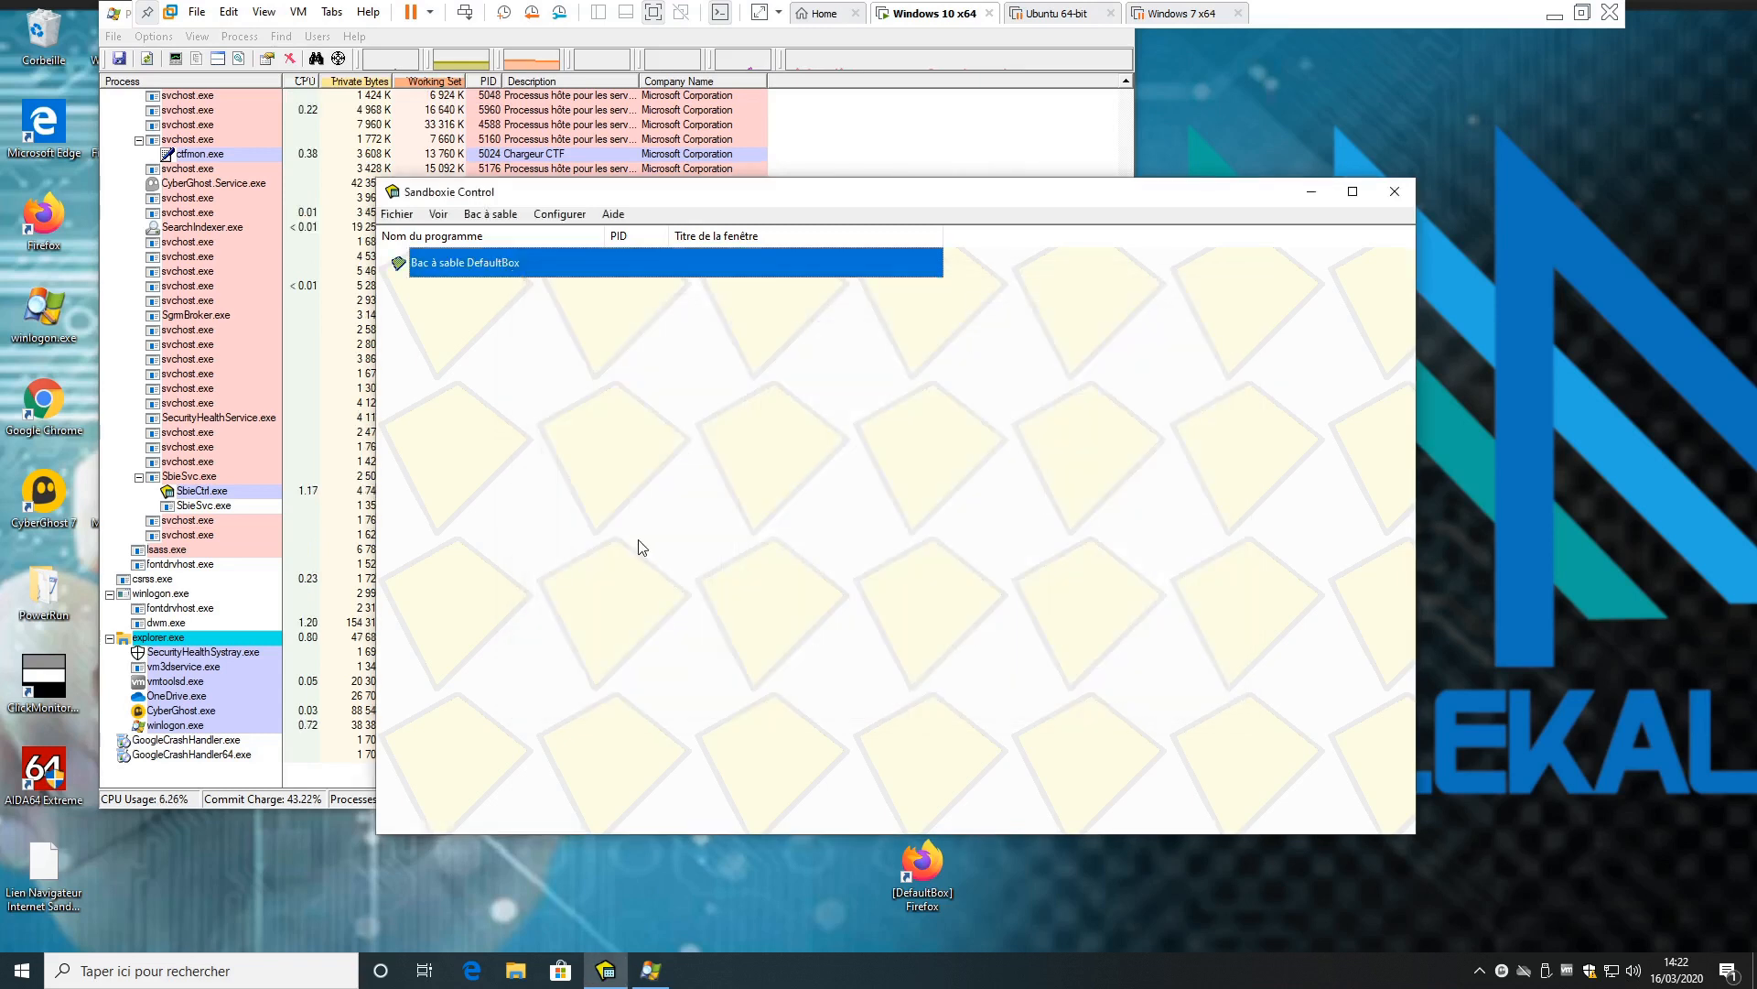